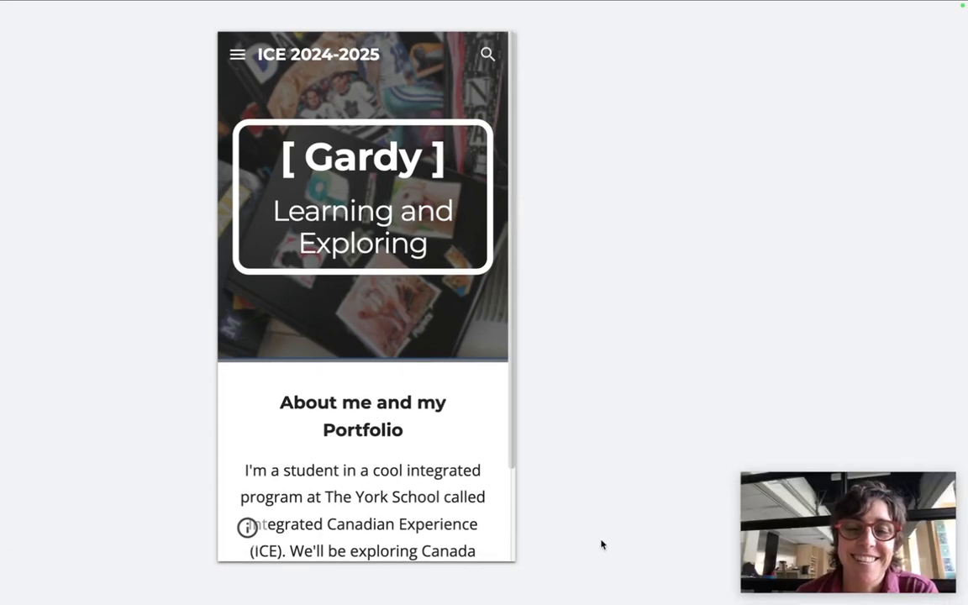
Step: Preview the ICE 2024-2025 home page in desktop layout, then exit the preview
scroll(737, 147, down, 5)
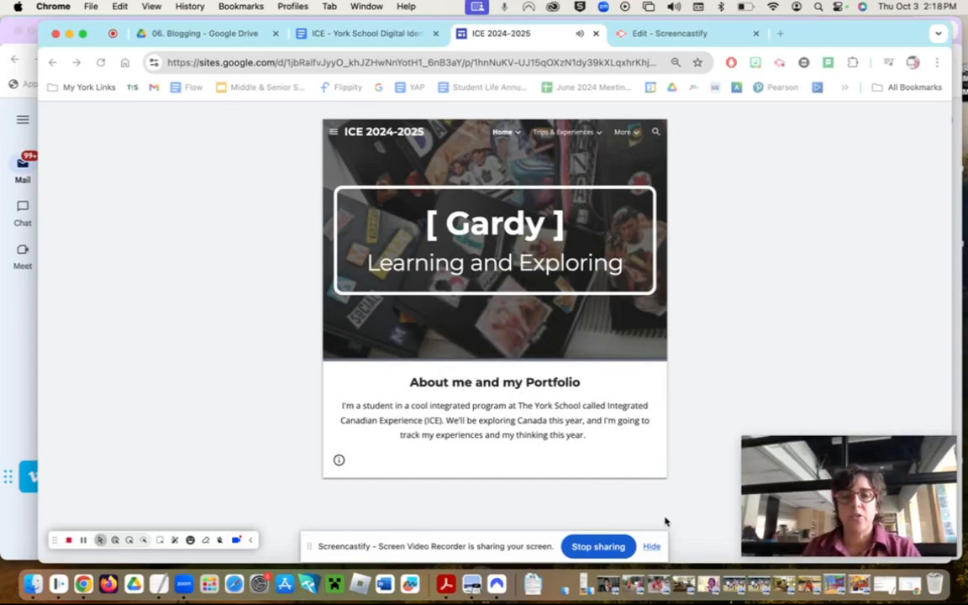
mouse_move(795, 519)
drag(841, 484, 874, 168)
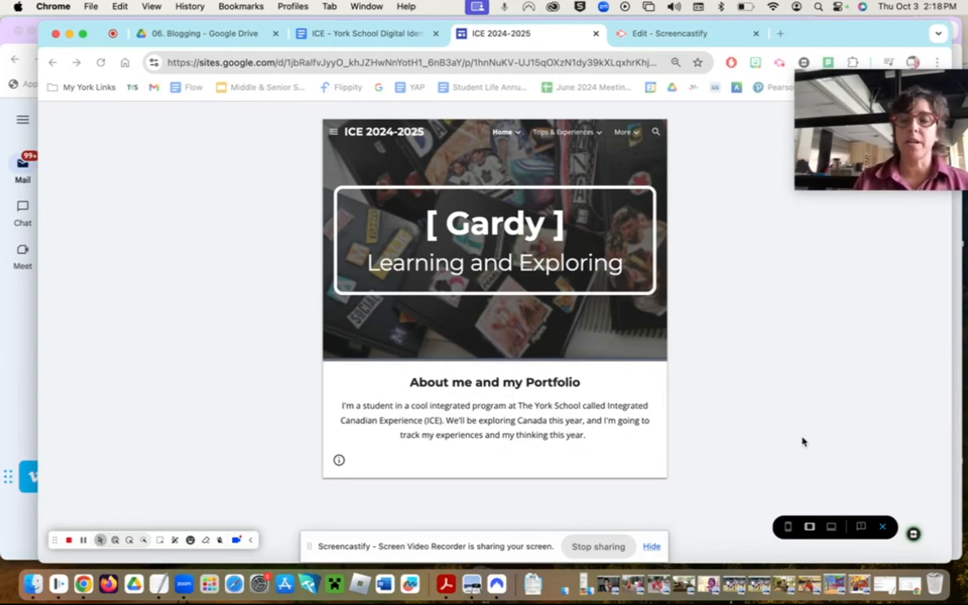
click(831, 530)
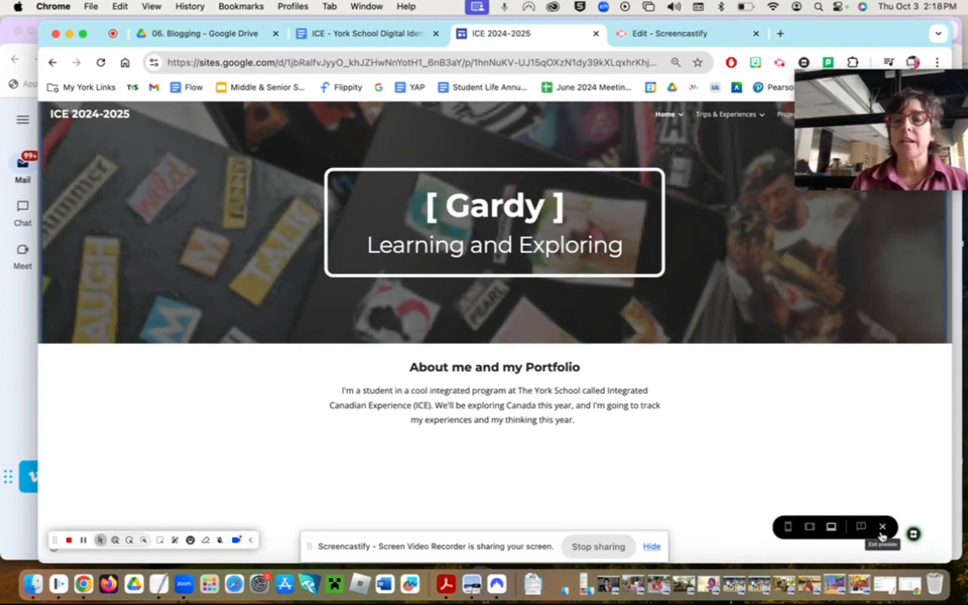
click(883, 528)
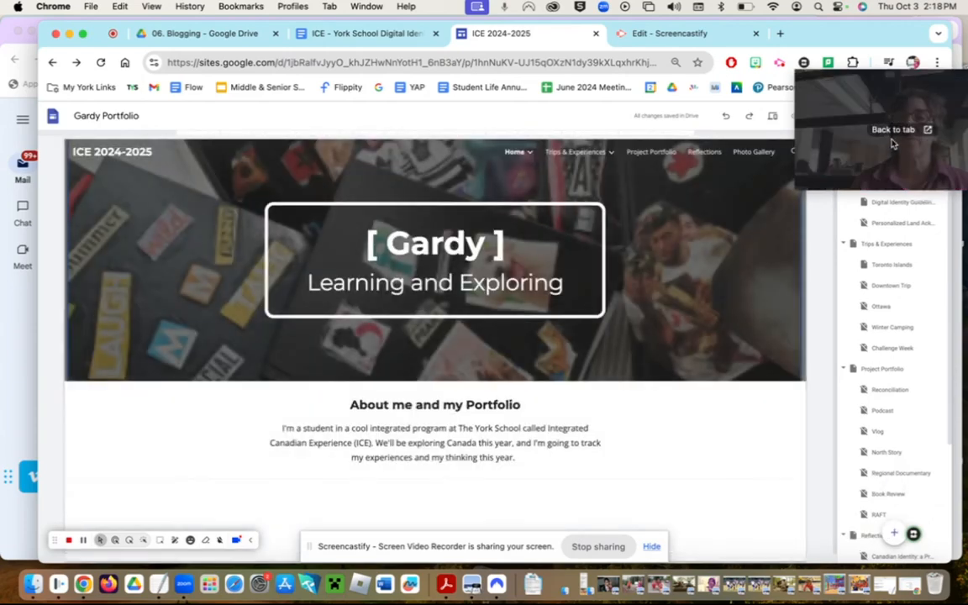
Step: Rearrange the windows, refocus the browser and show the Insert panel beside the home page
drag(850, 165, 843, 325)
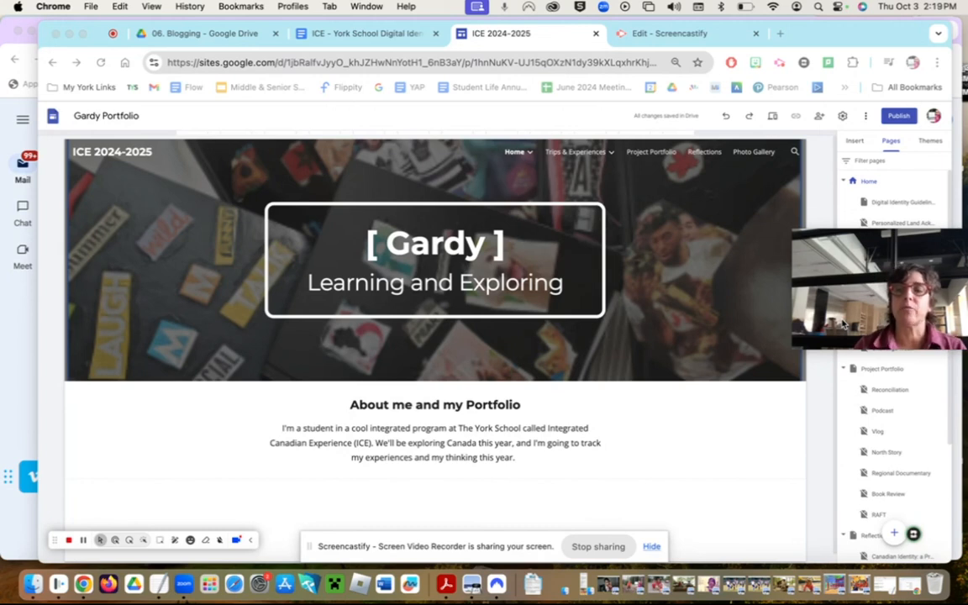
mouse_move(854, 288)
drag(856, 317, 174, 458)
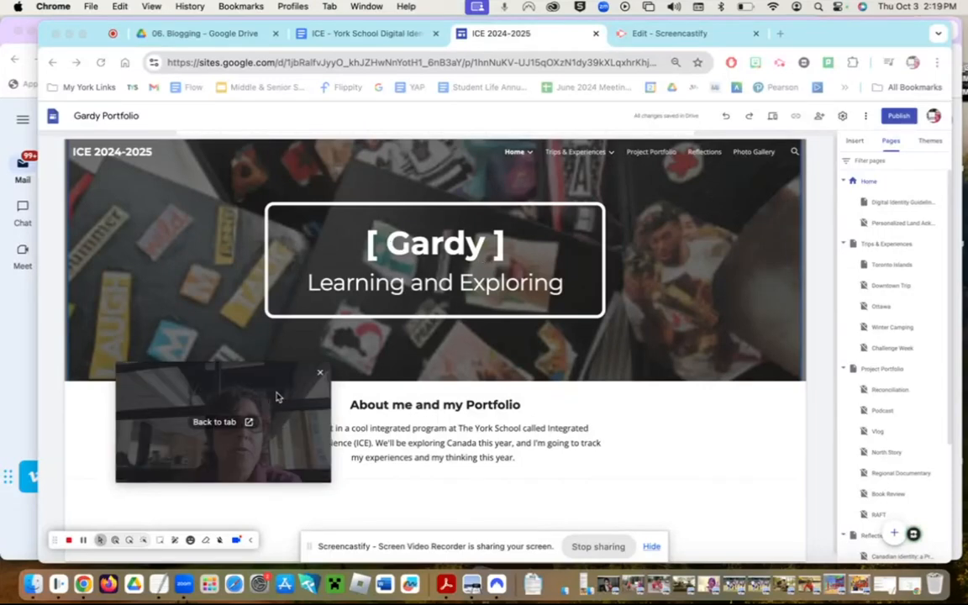
drag(278, 396, 717, 202)
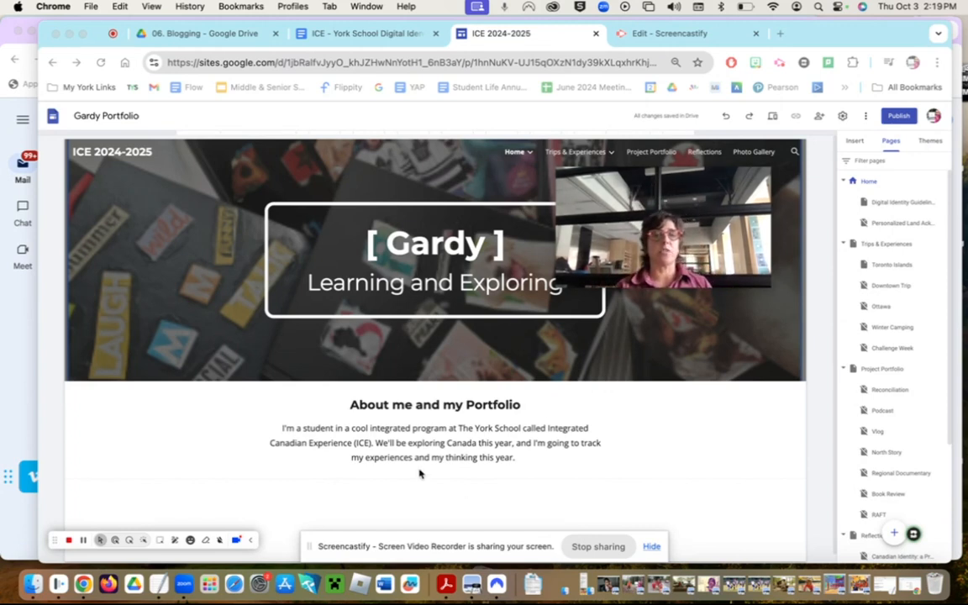
mouse_move(563, 209)
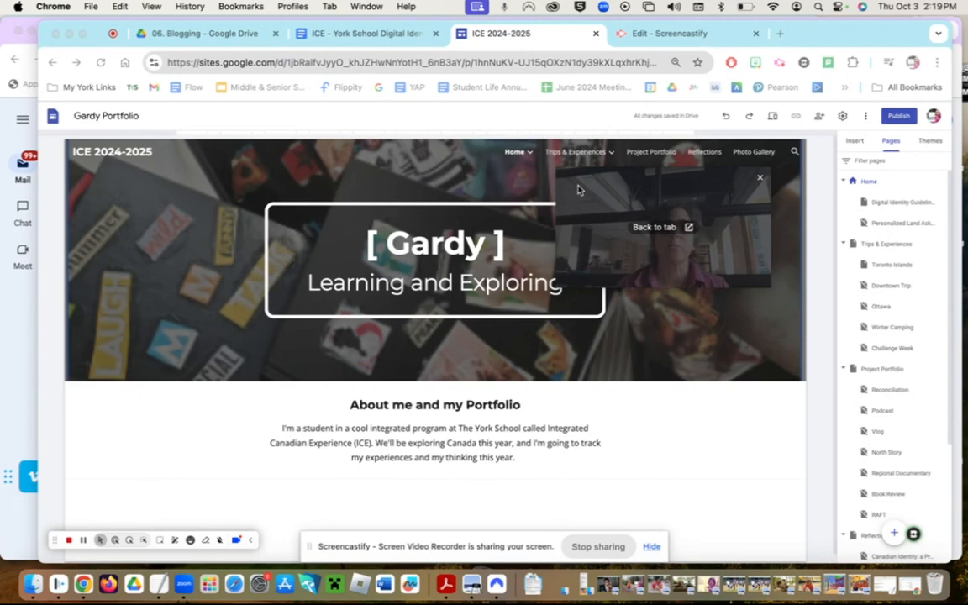
drag(578, 188, 102, 337)
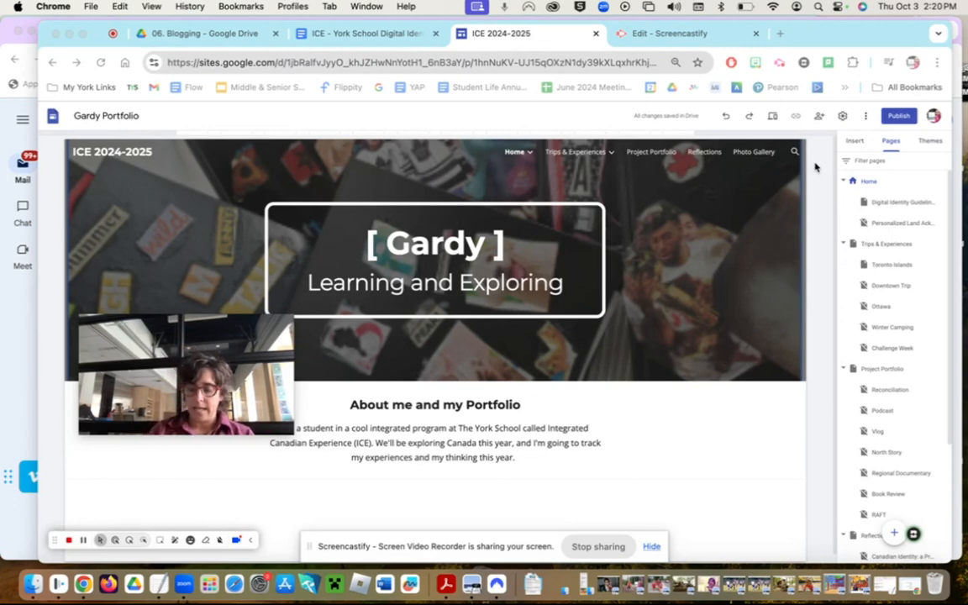
click(850, 146)
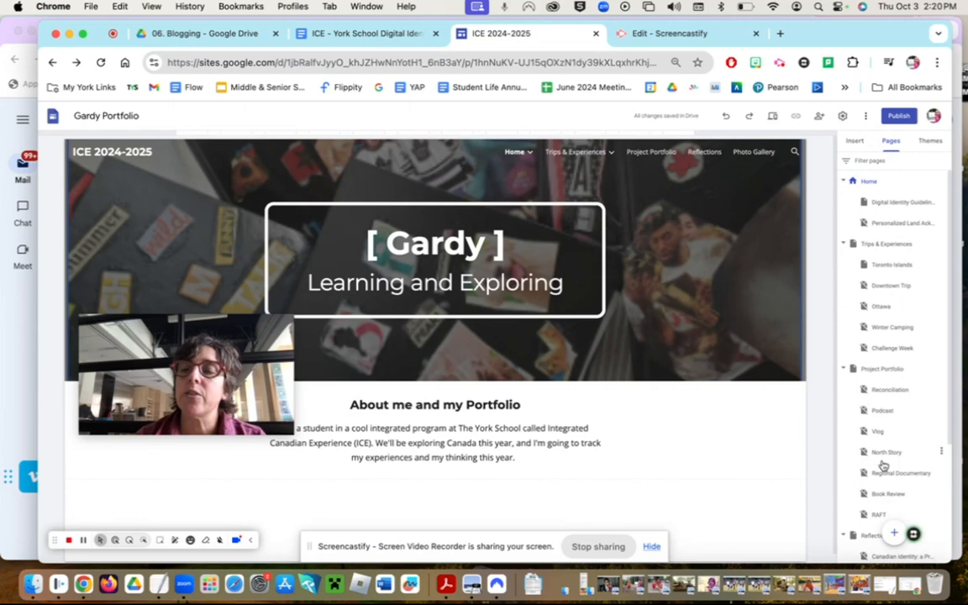
click(855, 141)
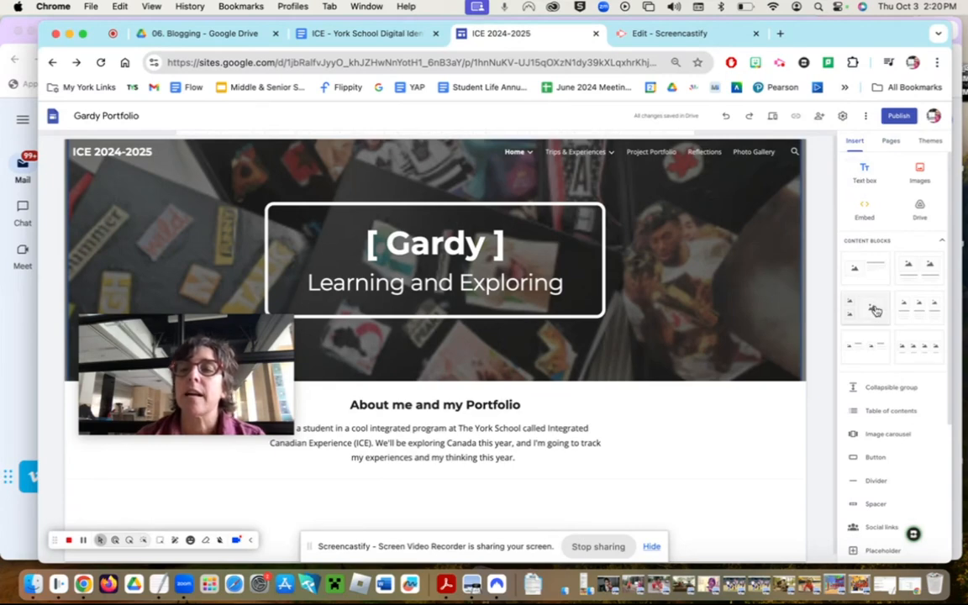
Step: Scroll through the Insert elements, glance at Themes, then show the Pages list
scroll(875, 310, down, 5)
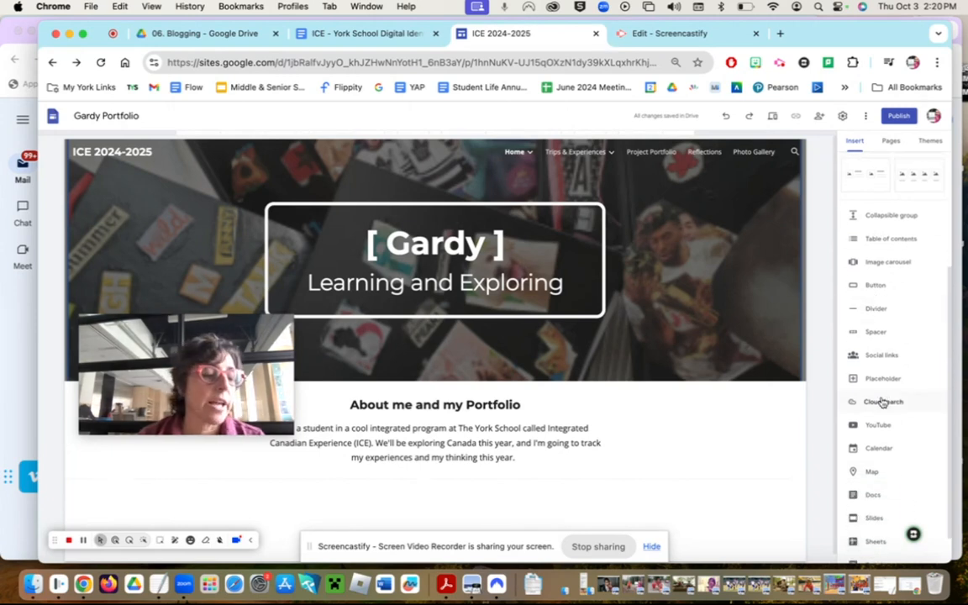
scroll(879, 401, down, 2)
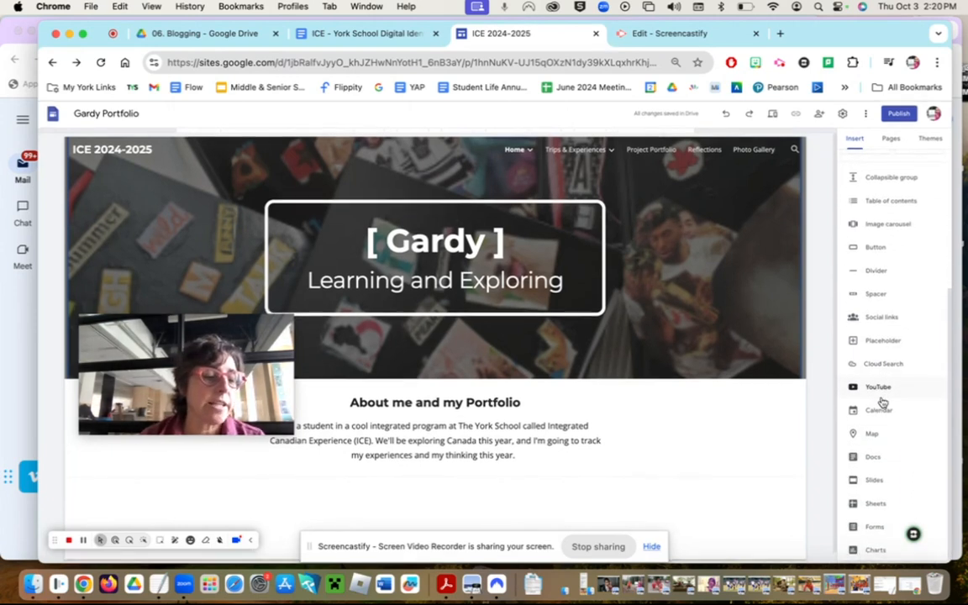
click(935, 145)
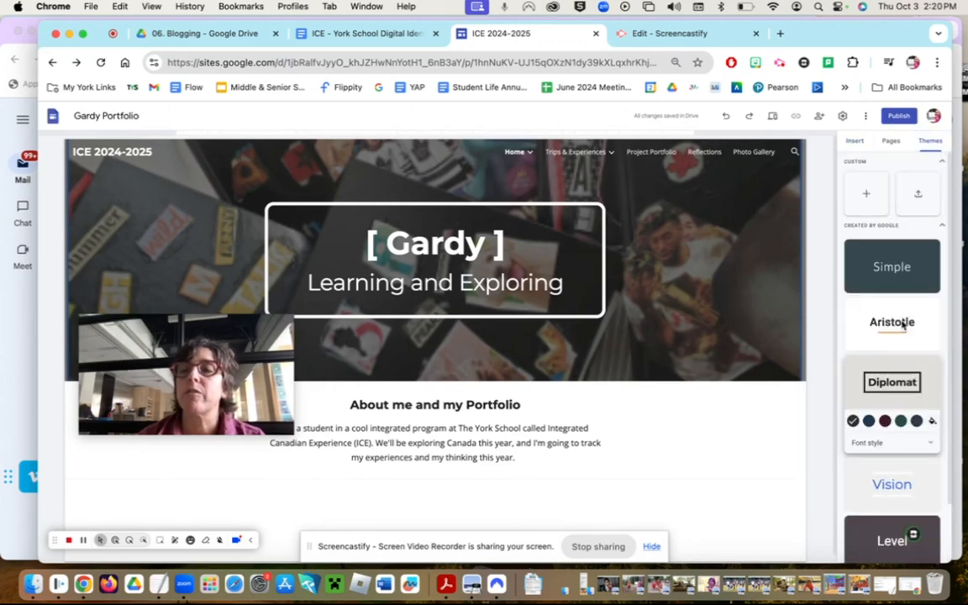
click(854, 139)
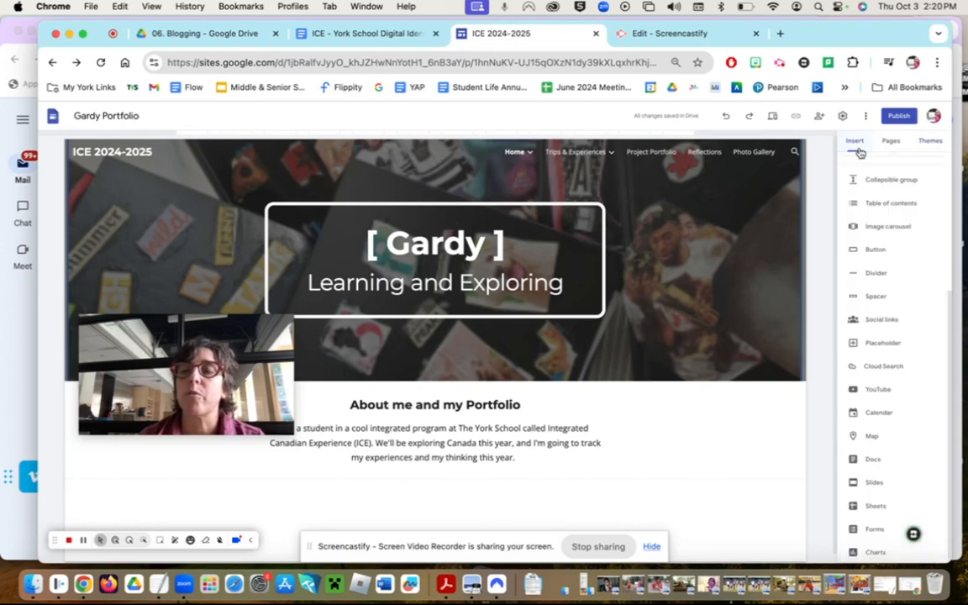
click(891, 143)
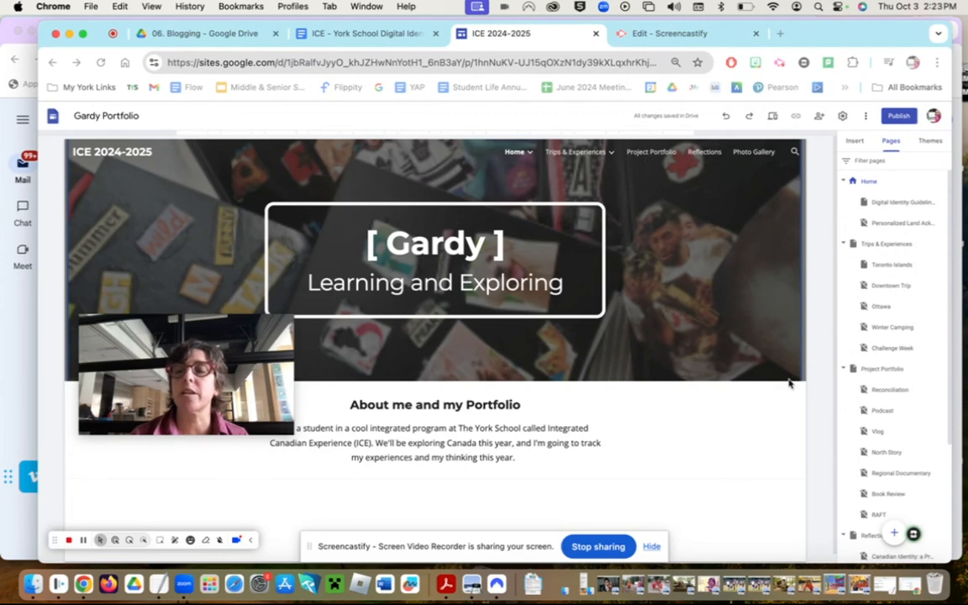
scroll(883, 383, down, 2)
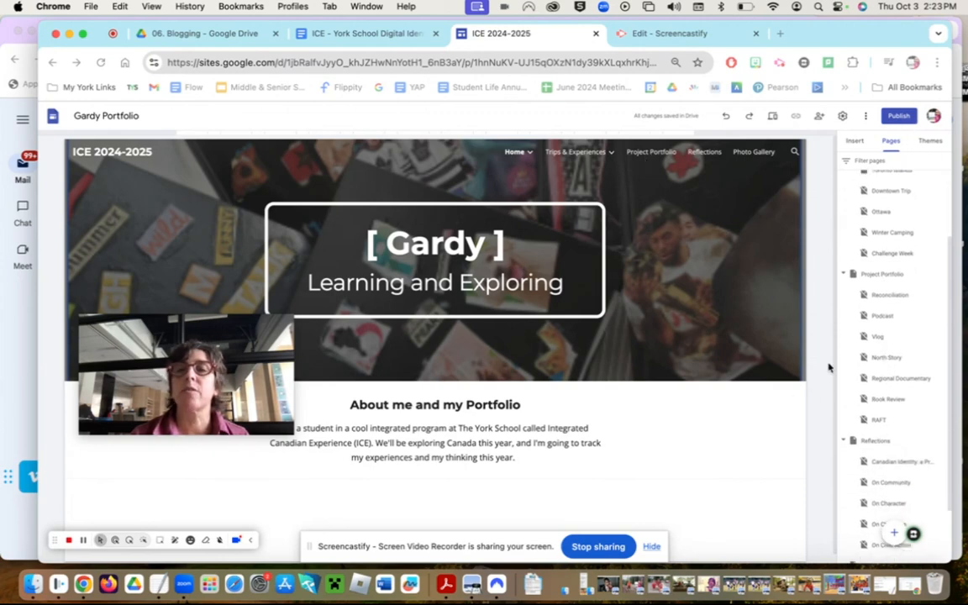
scroll(905, 440, up, 2)
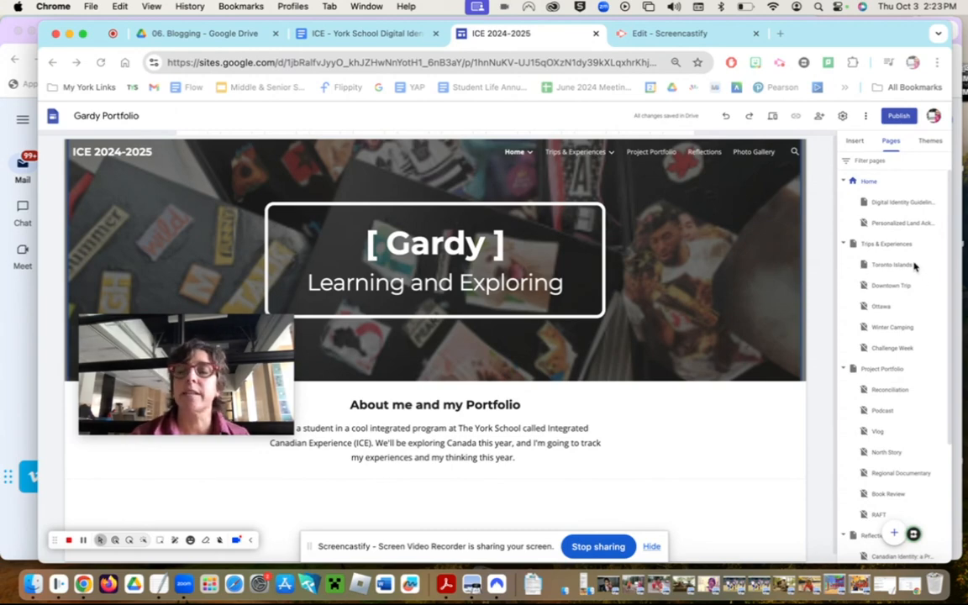
click(593, 157)
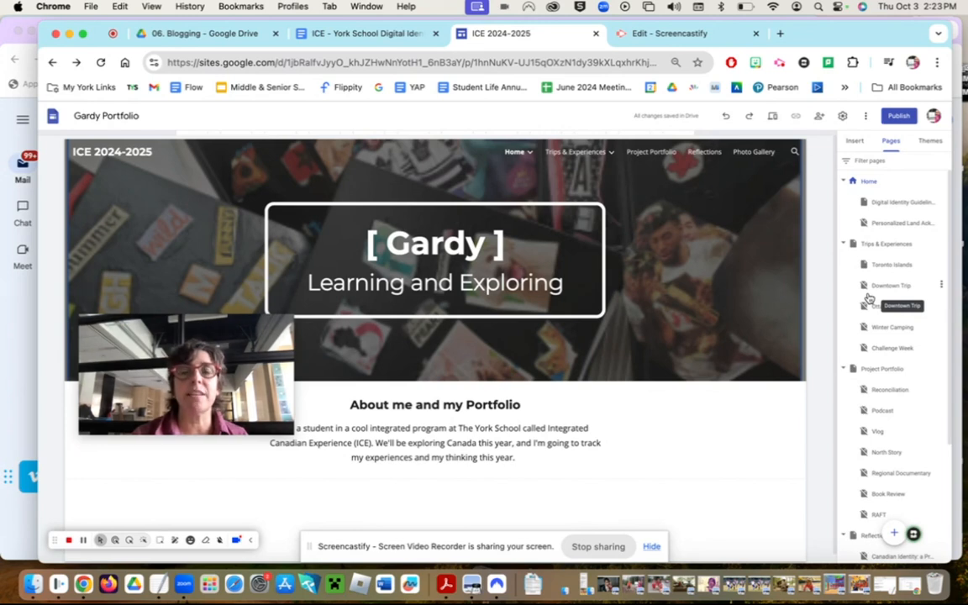
mouse_move(609, 160)
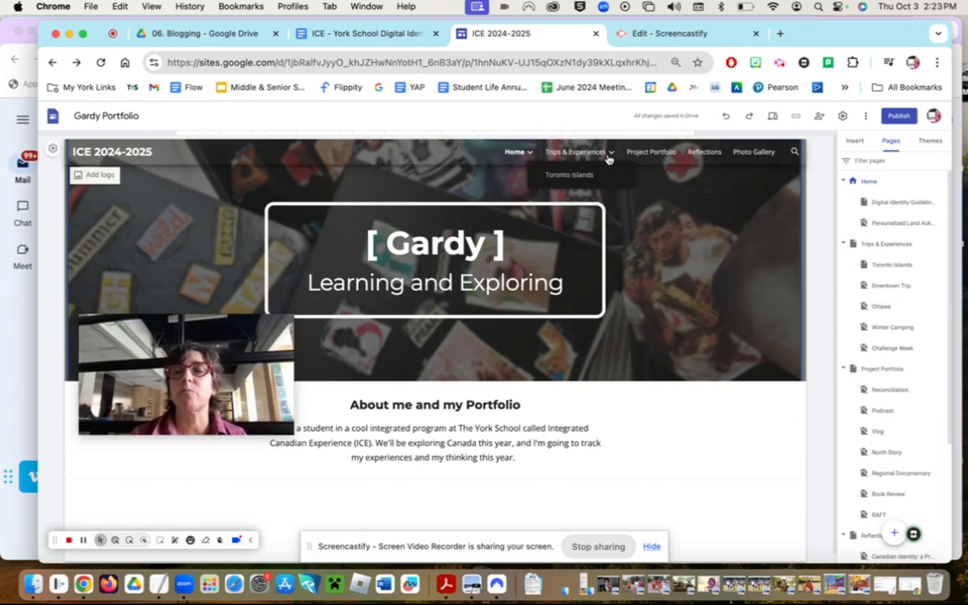
click(939, 264)
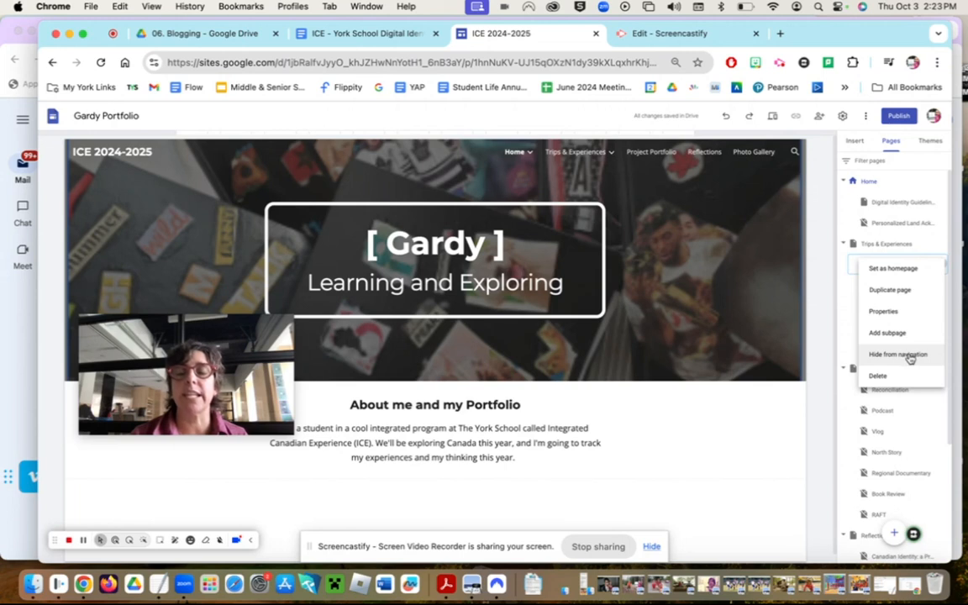
click(795, 395)
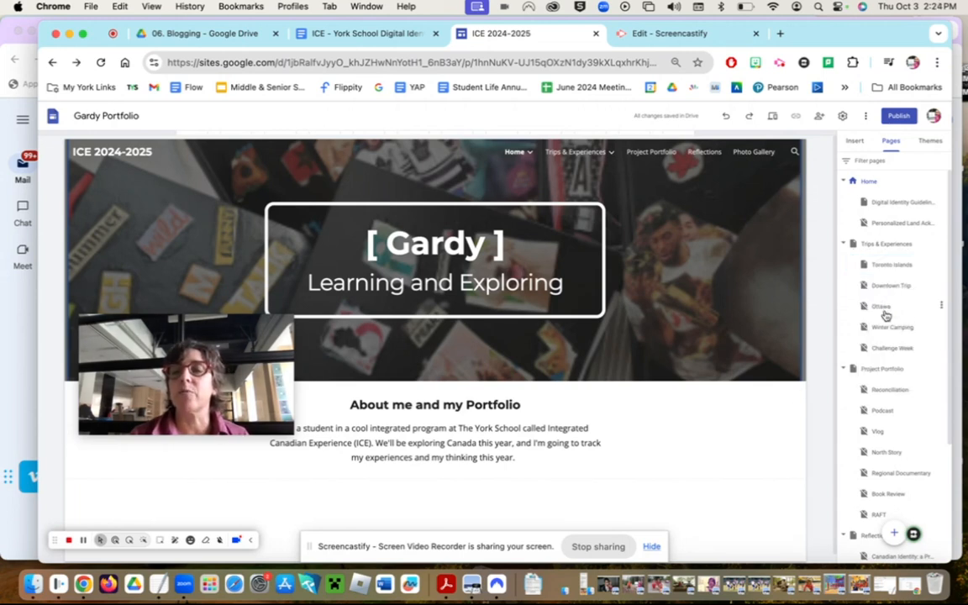
click(942, 287)
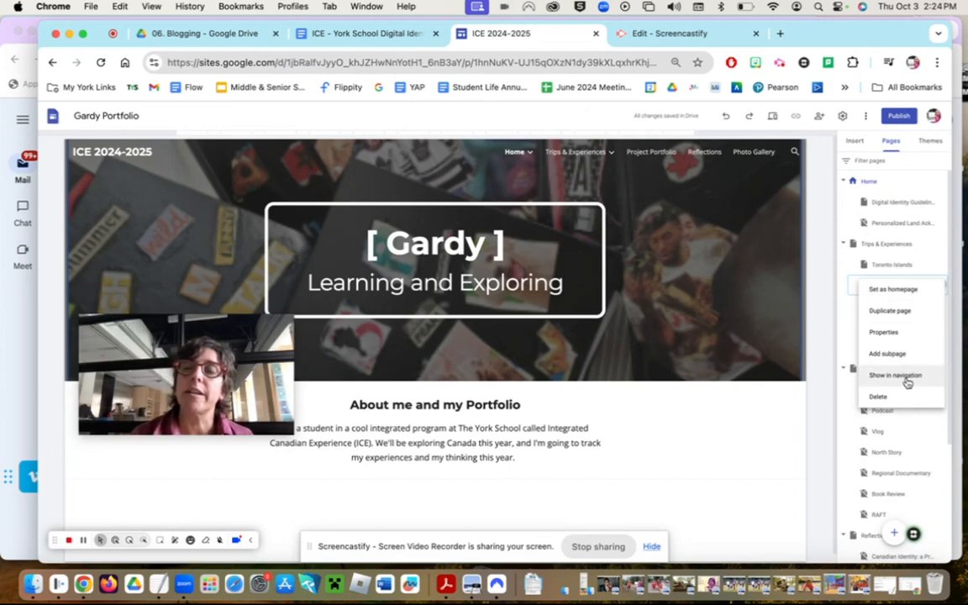
click(782, 424)
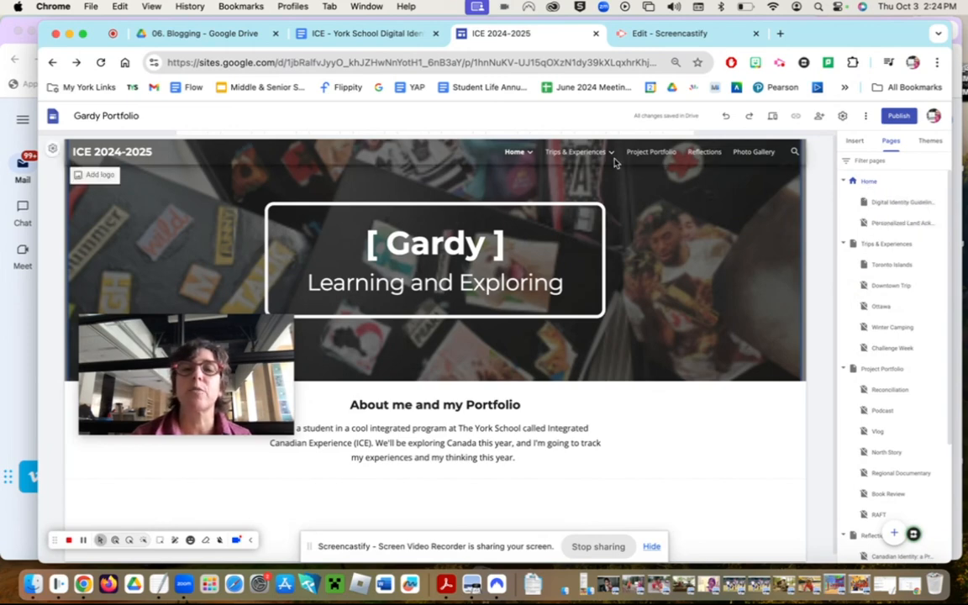
Step: Open the Digital Identity Guidelines page
mouse_move(512, 156)
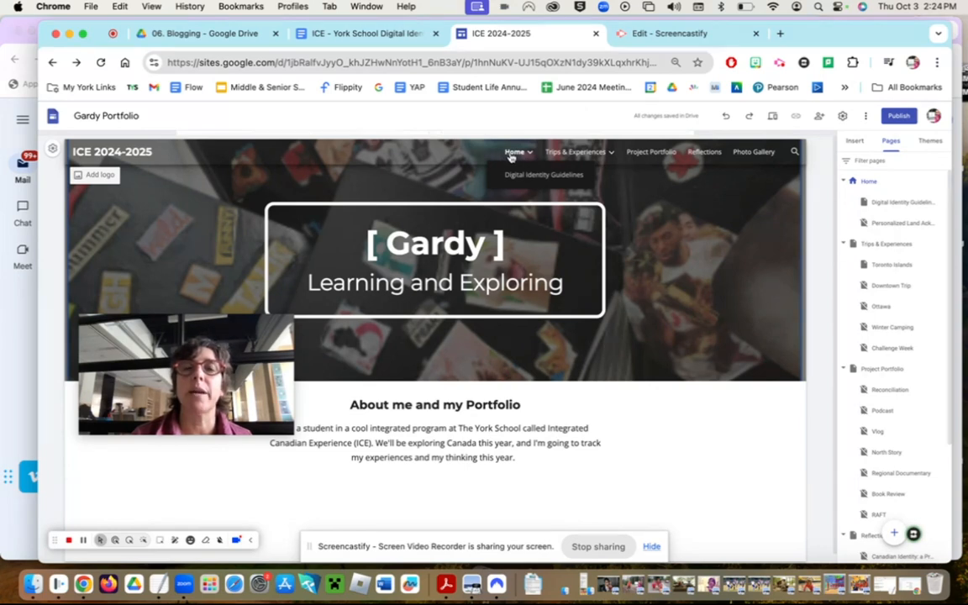
click(896, 203)
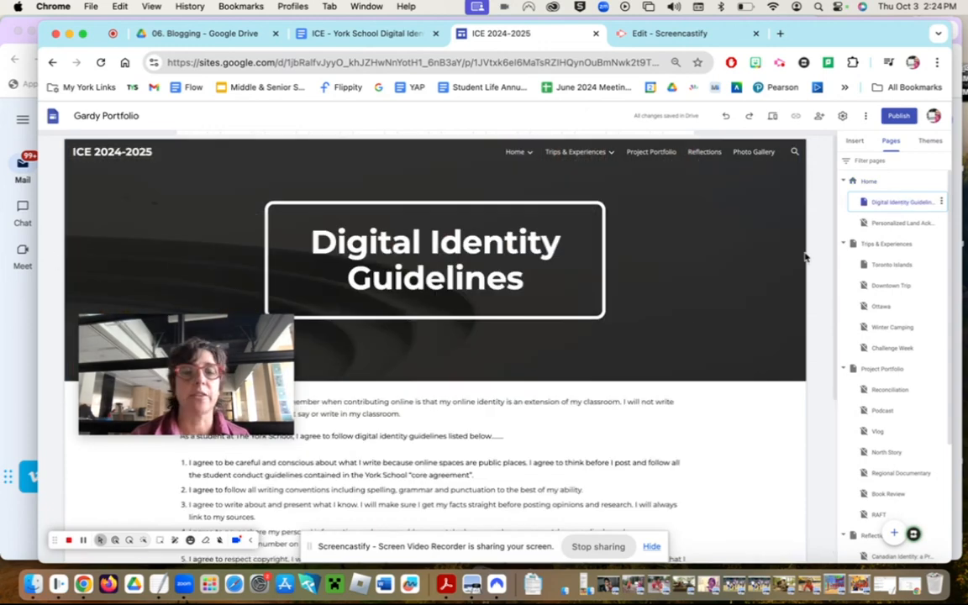
mouse_move(175, 344)
drag(162, 353, 710, 179)
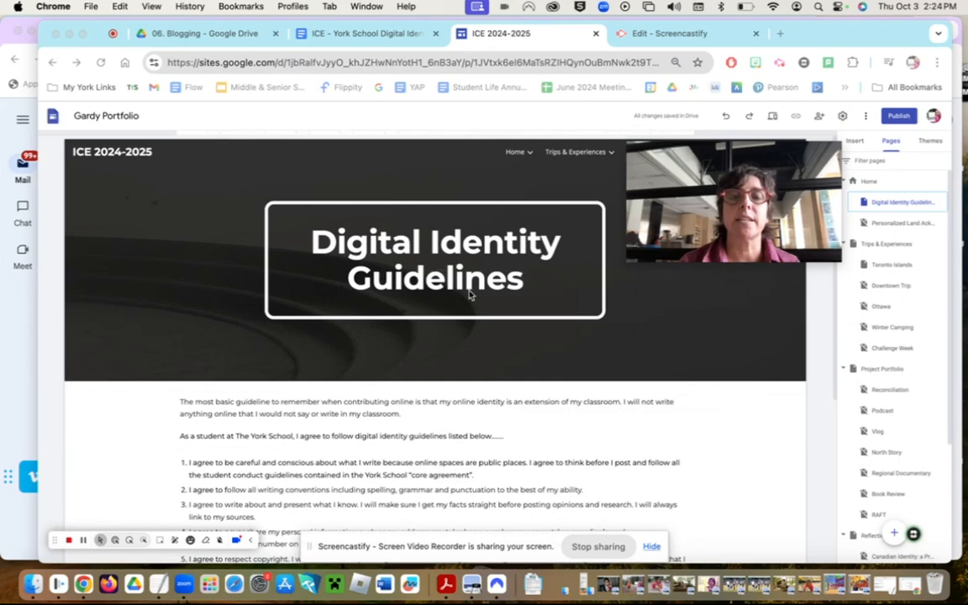
Step: Scroll down and place the cursor after 'My first name:' in the agreement text
scroll(446, 278, down, 3)
scroll(471, 296, down, 1)
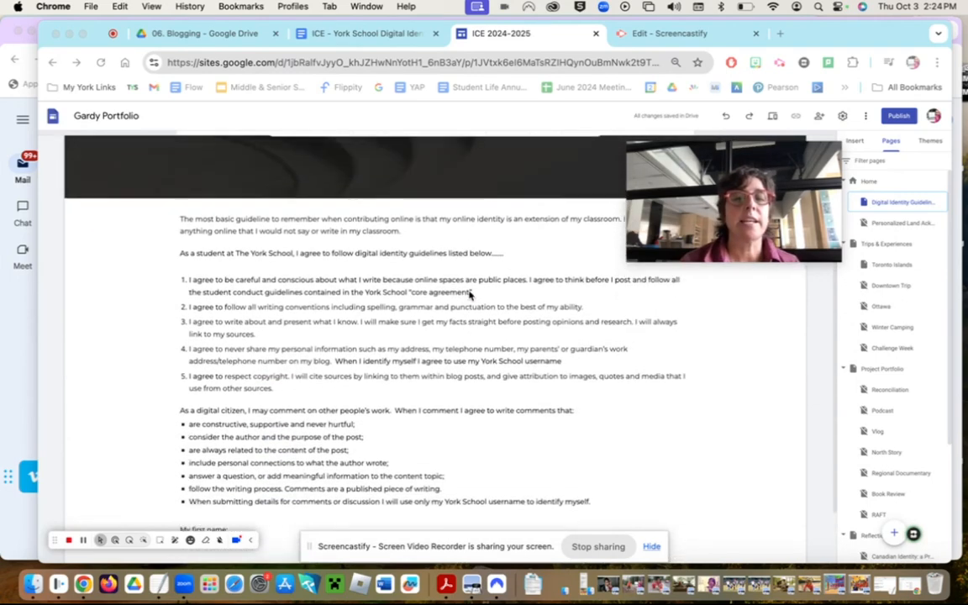
mouse_move(643, 225)
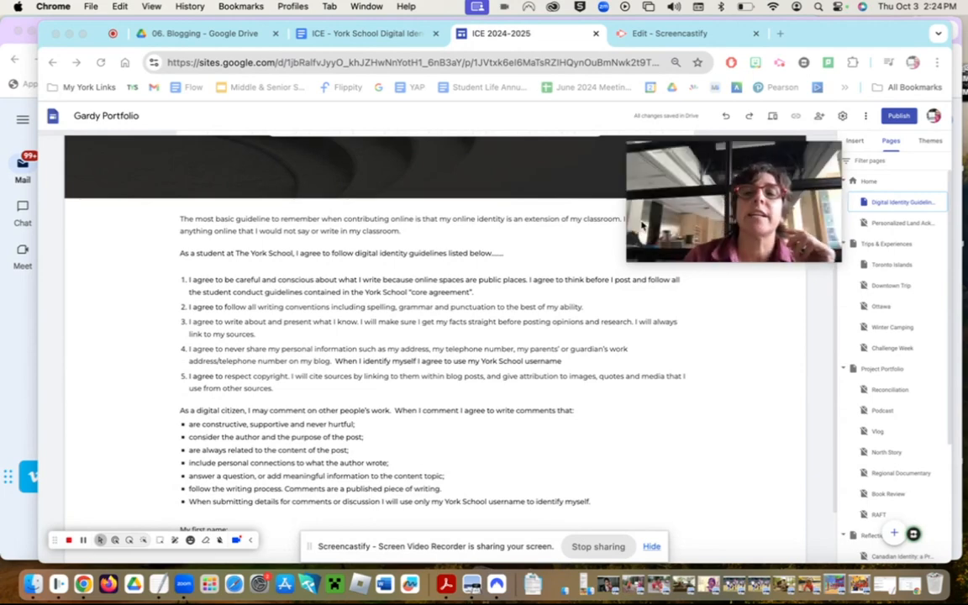
drag(664, 215, 676, 110)
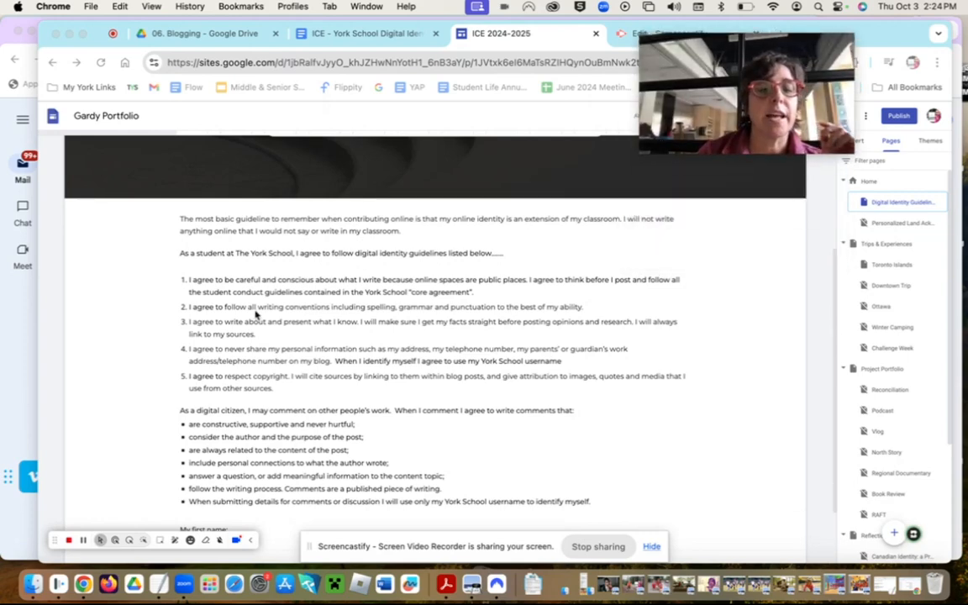
scroll(255, 315, down, 2)
click(242, 456)
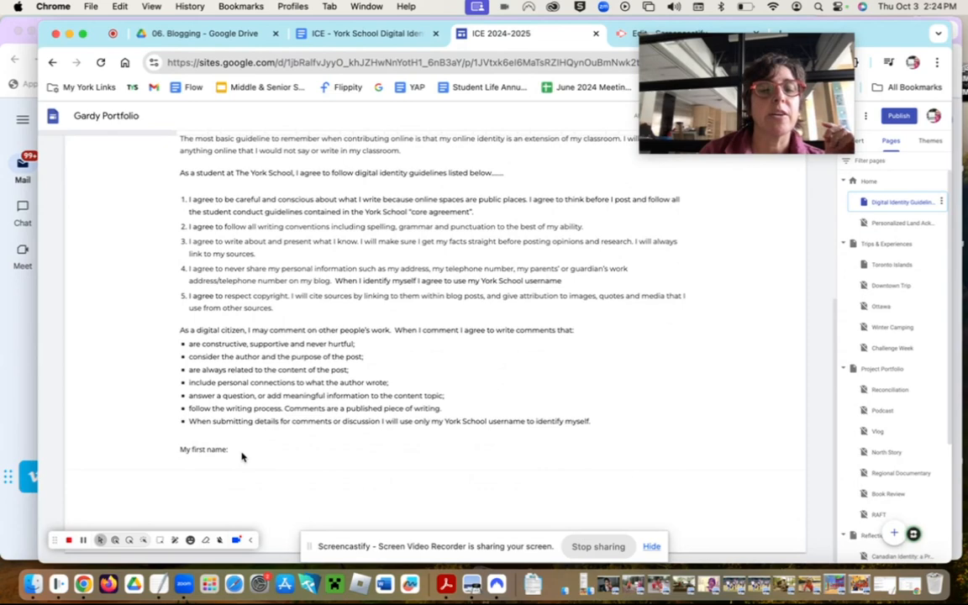
click(241, 452)
scroll(242, 452, up, 1)
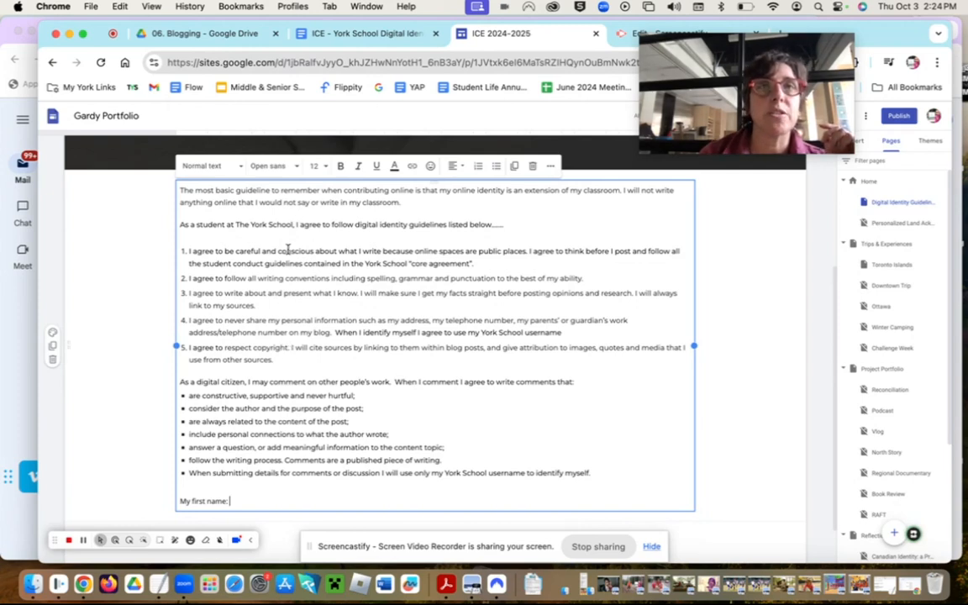
scroll(287, 238, up, 1)
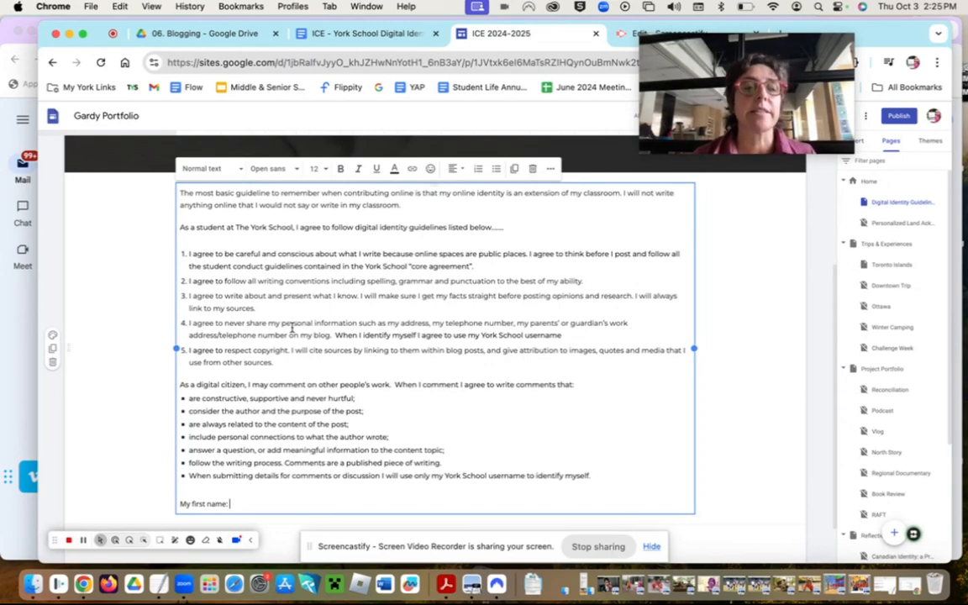
scroll(292, 328, down, 1)
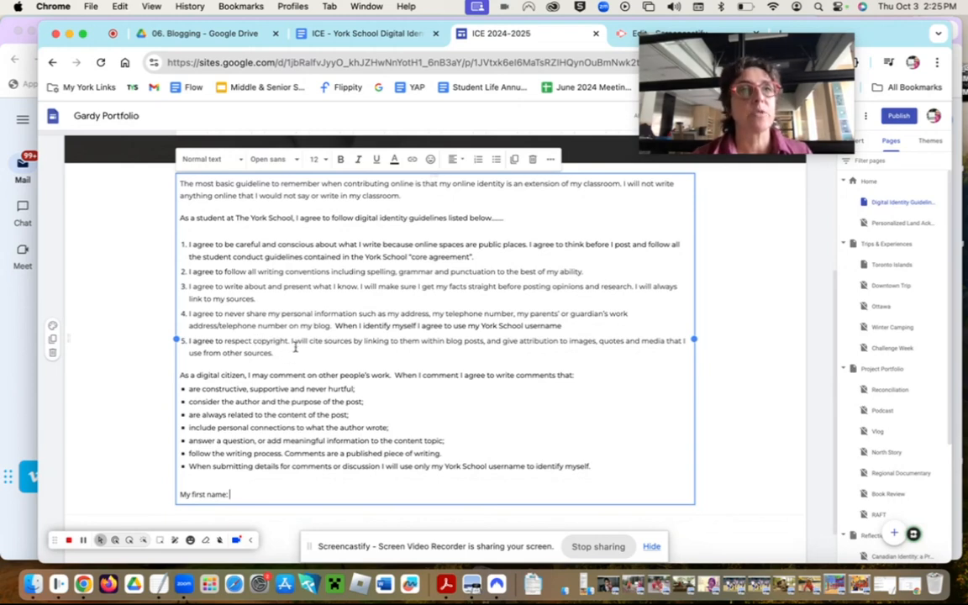
scroll(297, 344, up, 2)
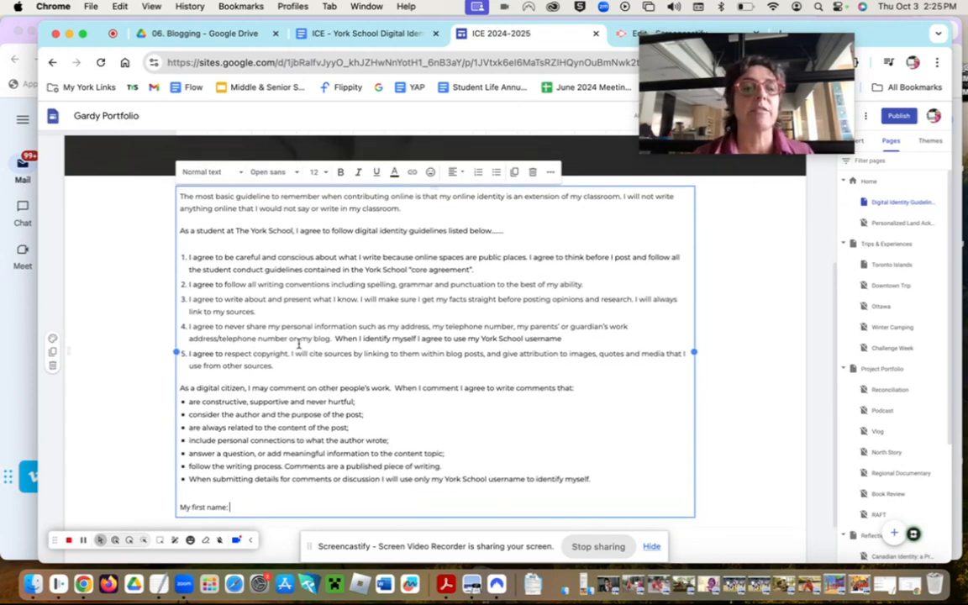
scroll(298, 343, down, 4)
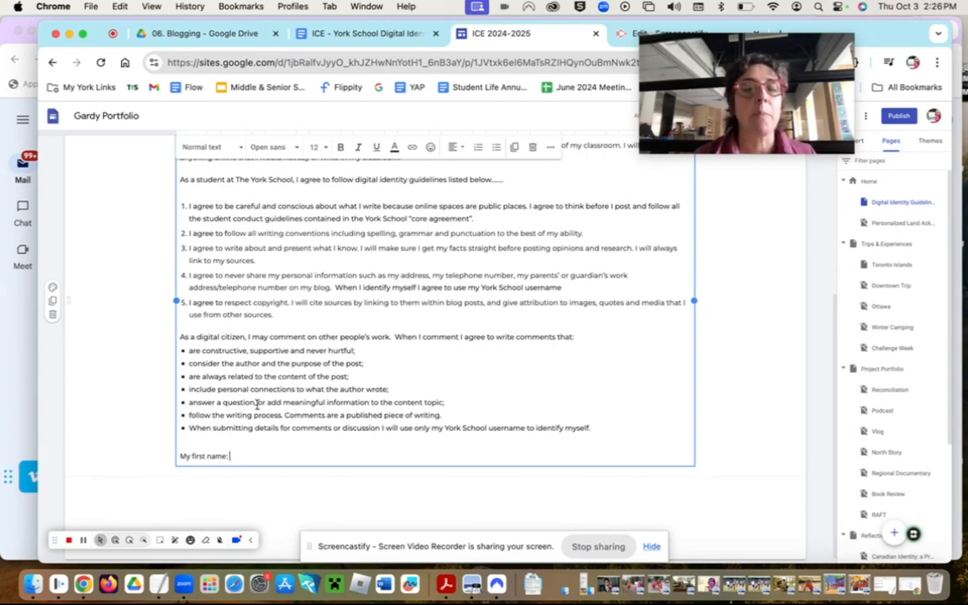
scroll(258, 404, down, 1)
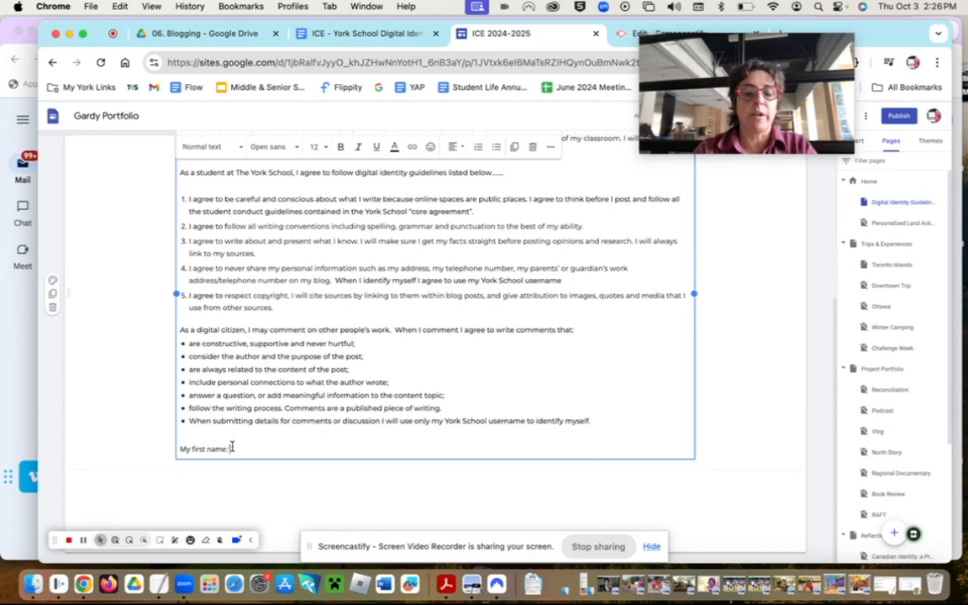
Step: Enter the student's first name after 'My first name:' and scroll back to the top
text(Sara)
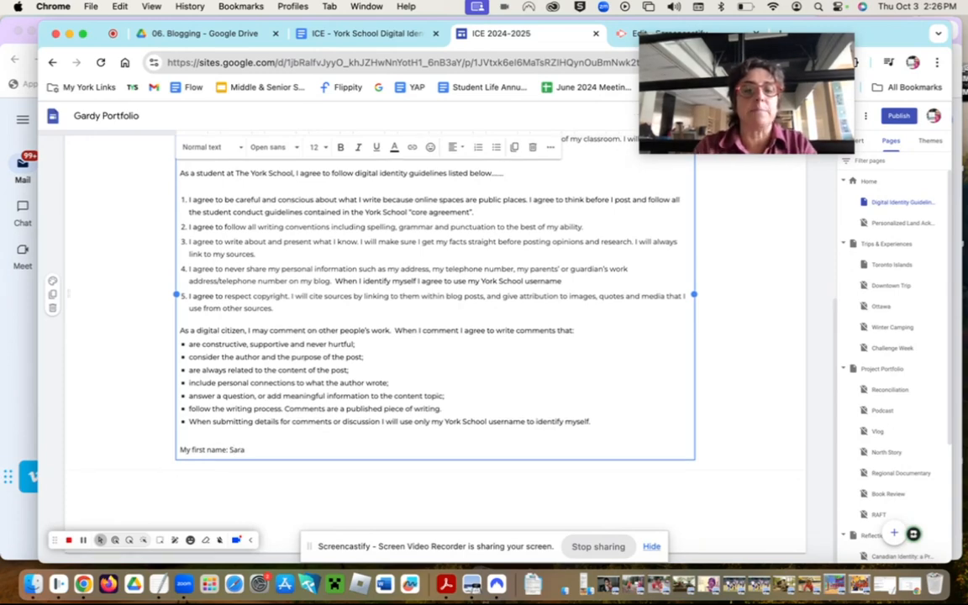
text( (Gardy)
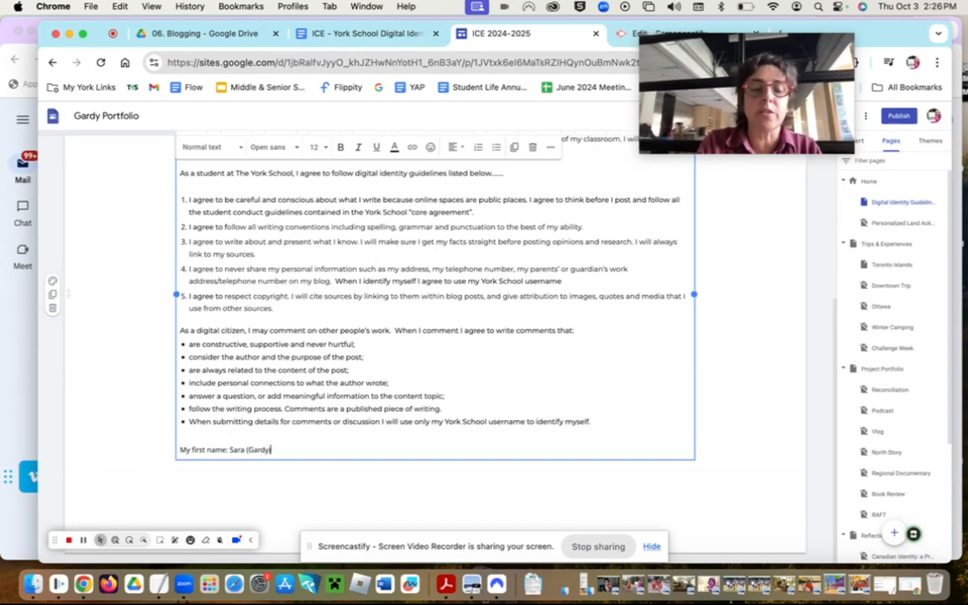
scroll(372, 307, up, 5)
scroll(374, 309, up, 1)
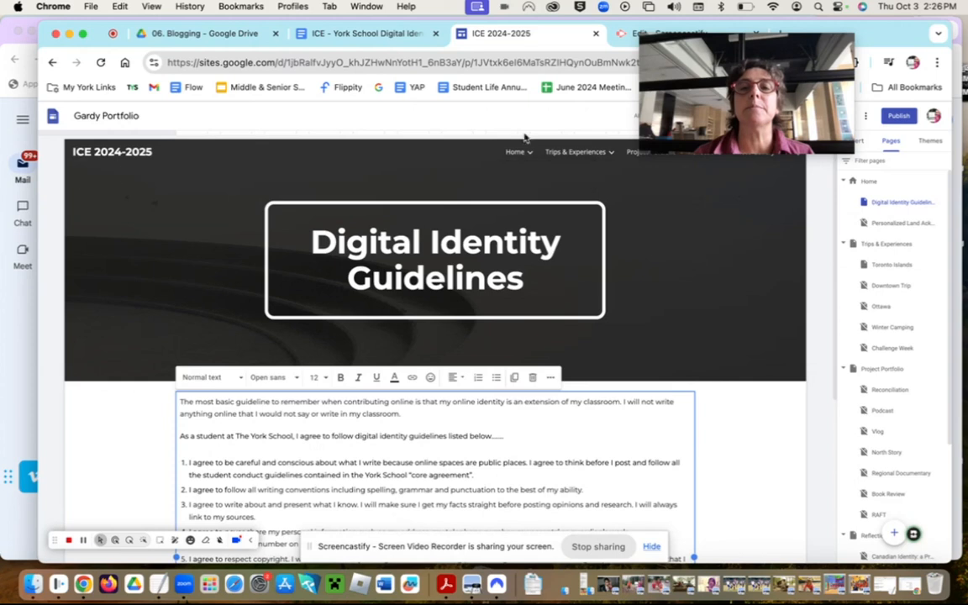
mouse_move(524, 160)
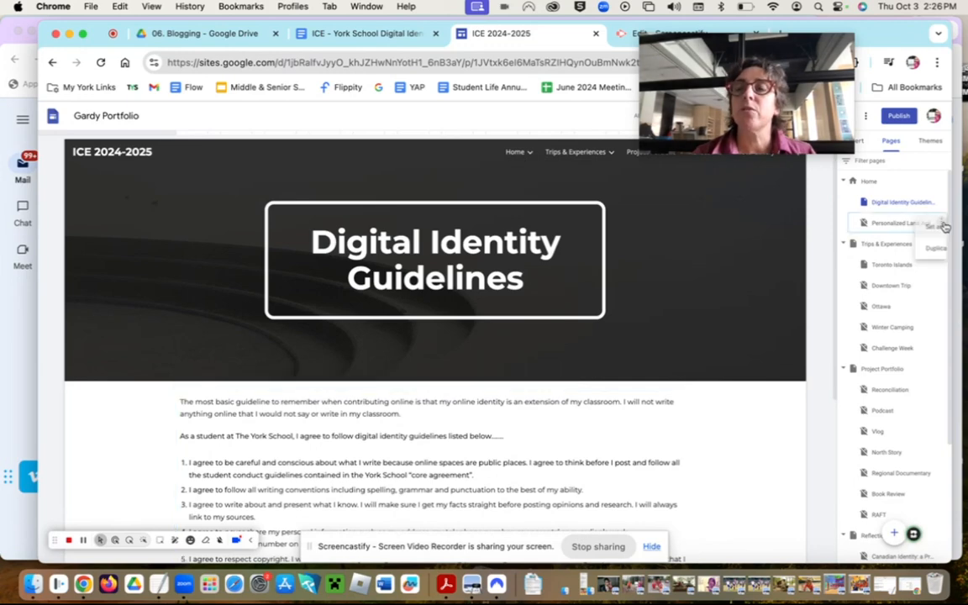
Step: Show the options menu for the land acknowledgement page in the Pages panel
click(943, 226)
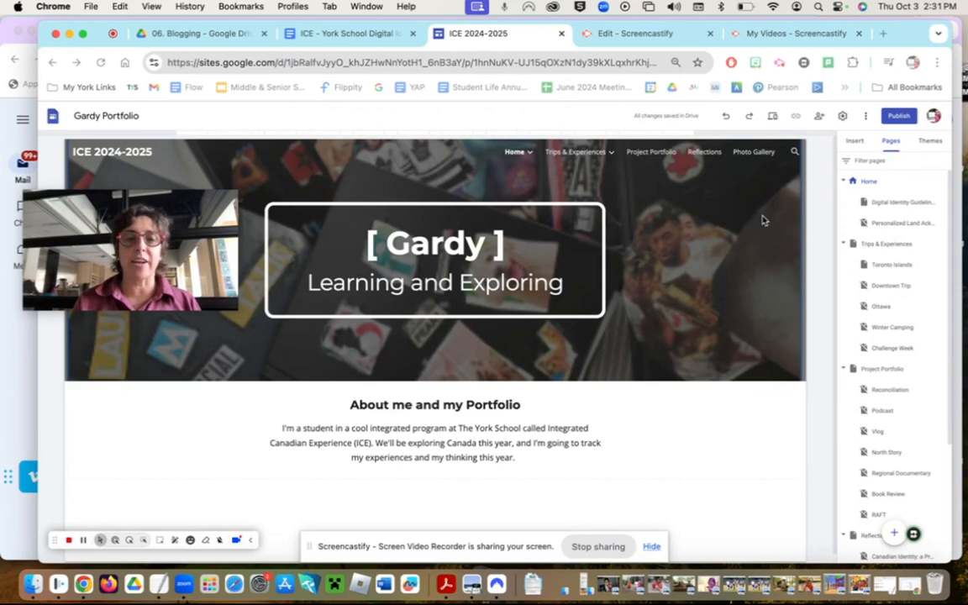
Step: Show the Insert panel scrolled to the top, then go to the Reflections page
click(855, 142)
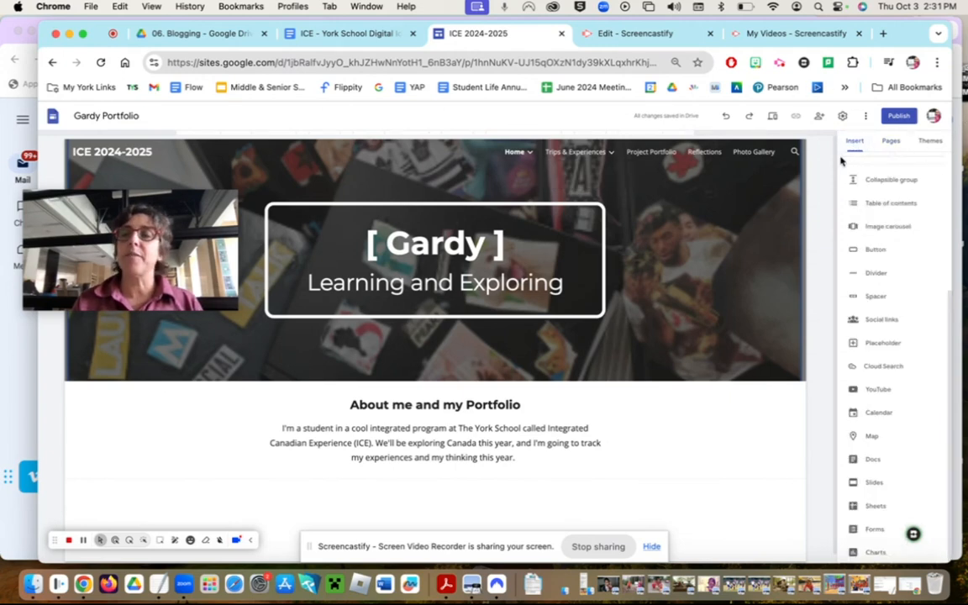
scroll(885, 168, up, 1)
scroll(885, 168, up, 2)
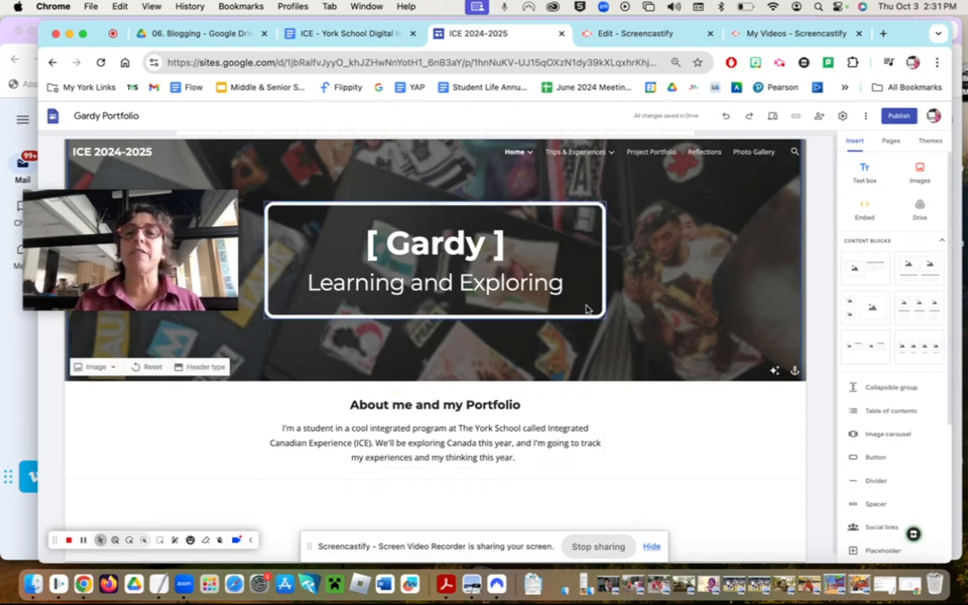
click(705, 153)
Step: Collapse Trips & Experiences and Project Portfolio, then open Canadian Identity: a Prologue
scroll(691, 386, down, 3)
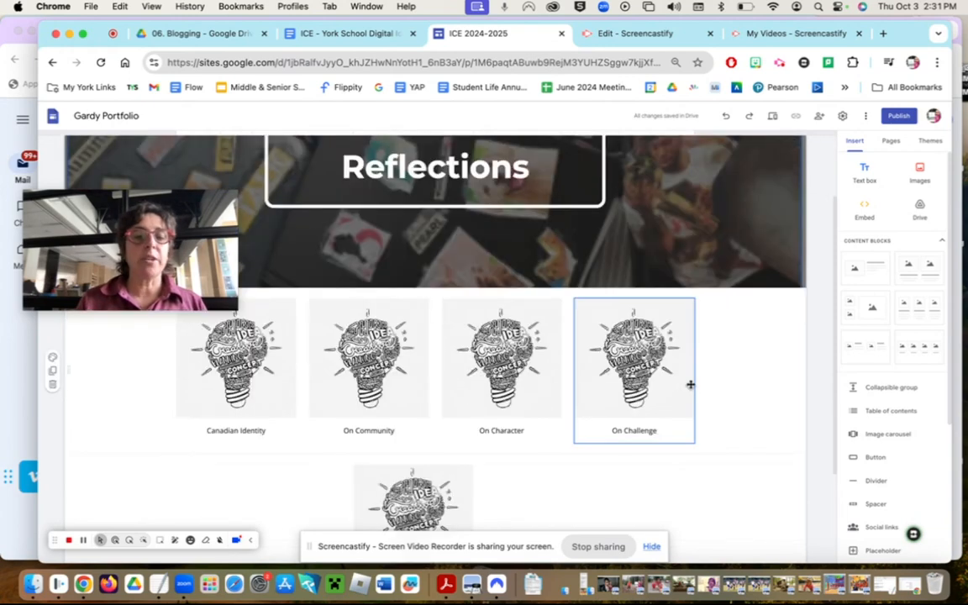
scroll(380, 388, up, 1)
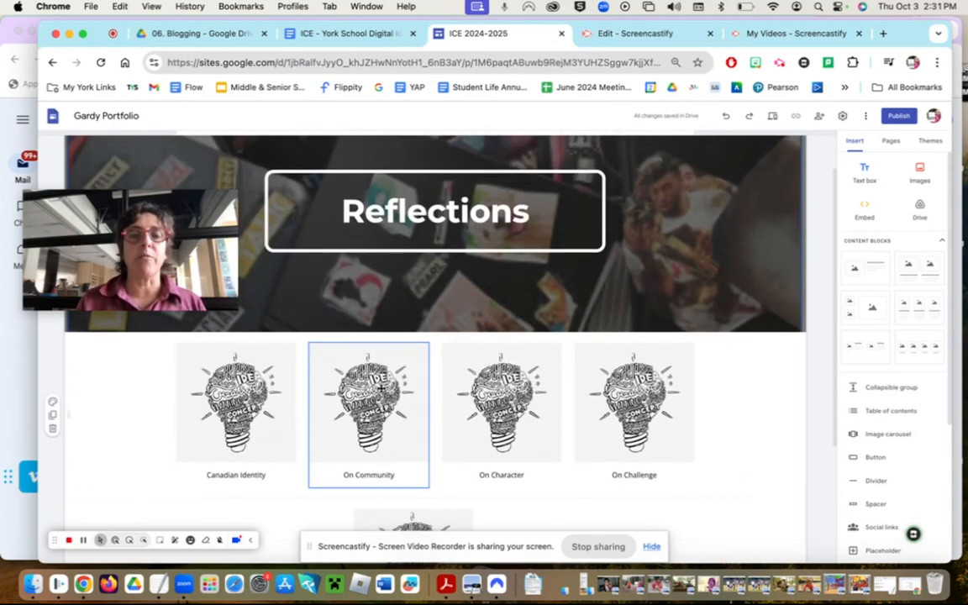
scroll(380, 388, down, 1)
scroll(381, 388, down, 1)
scroll(381, 389, up, 1)
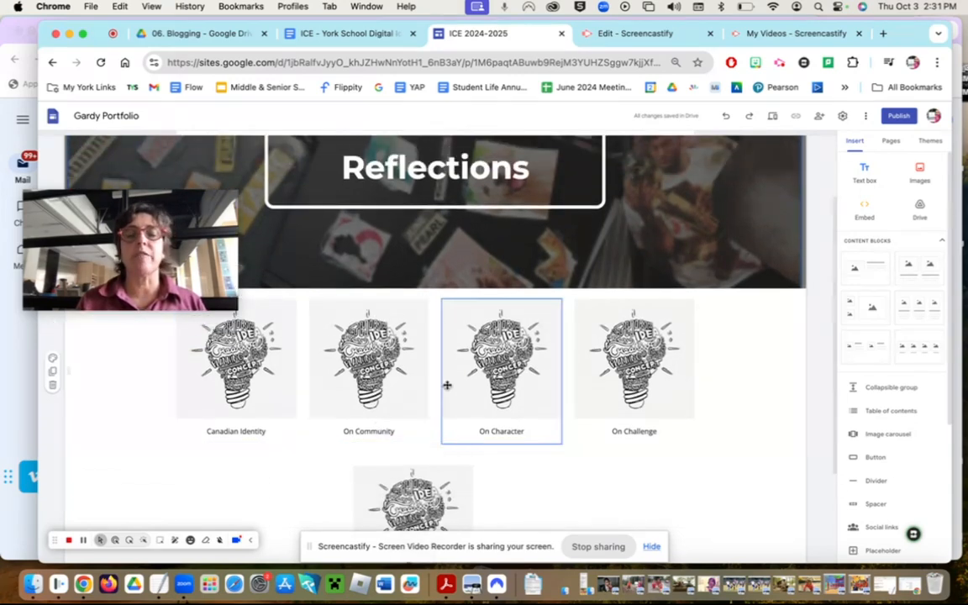
click(257, 377)
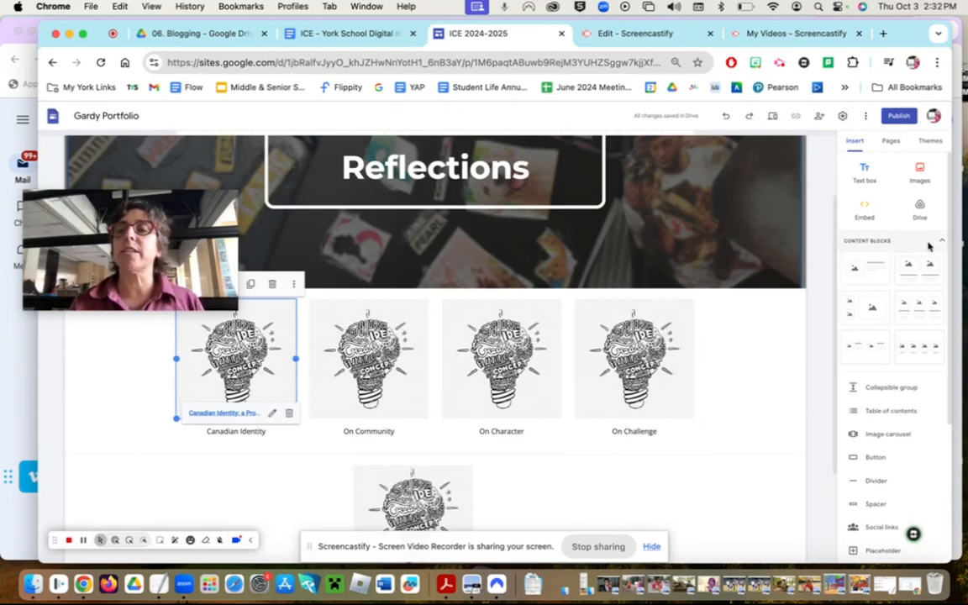
click(892, 141)
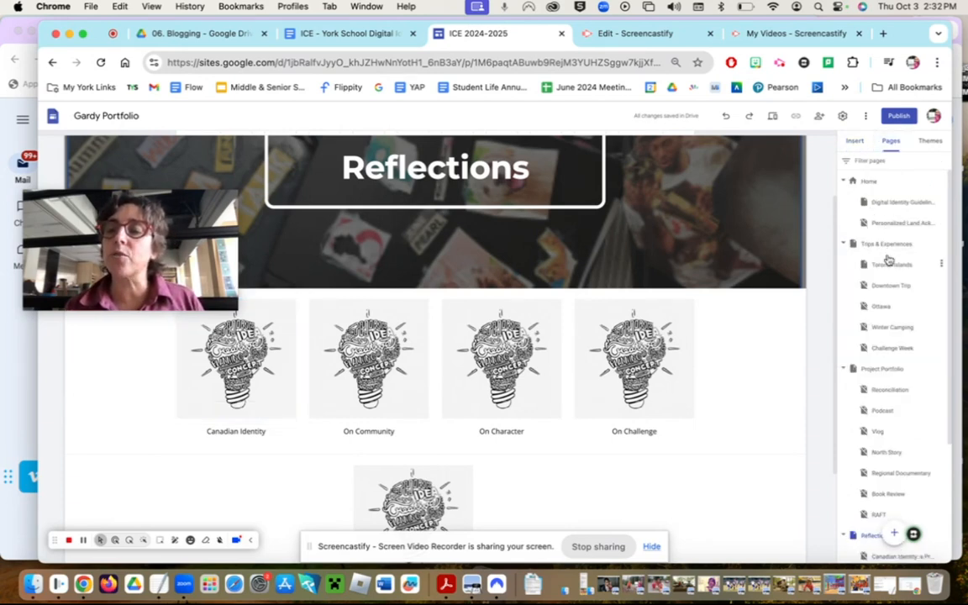
click(844, 243)
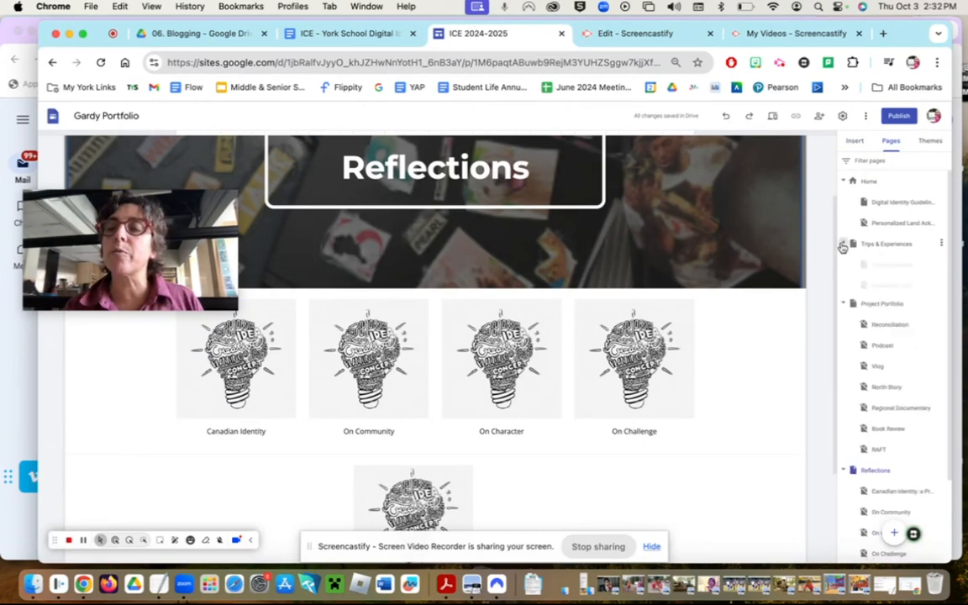
click(844, 265)
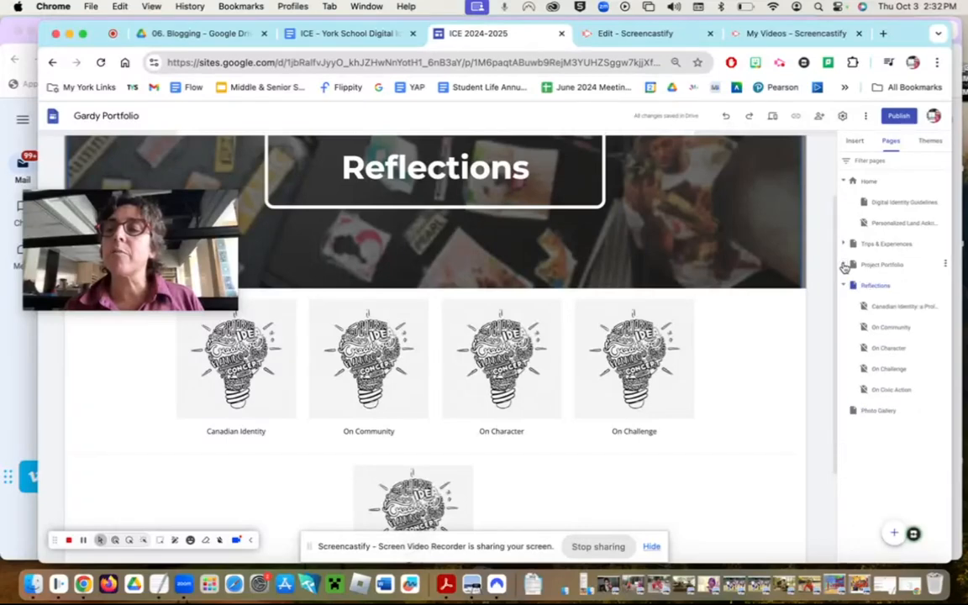
click(891, 307)
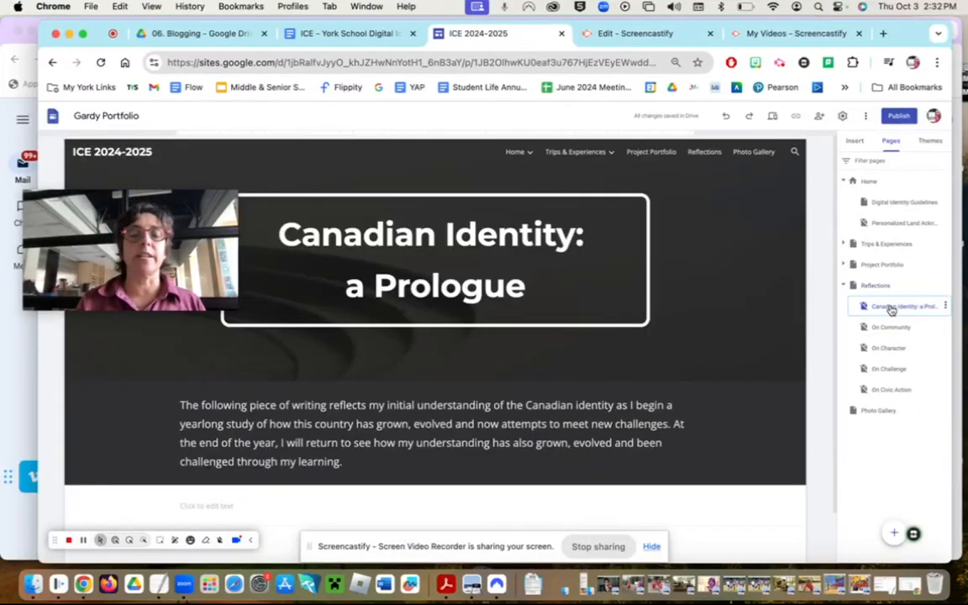
Step: Add the words 'as it' to the prologue paragraph, correcting the mistyped letters
mouse_move(120, 272)
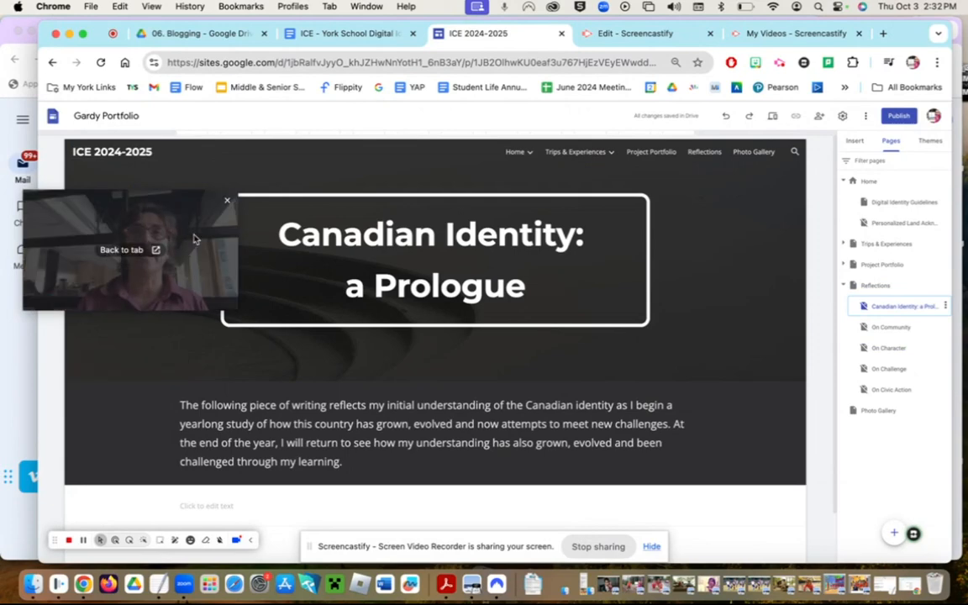
drag(176, 240, 171, 154)
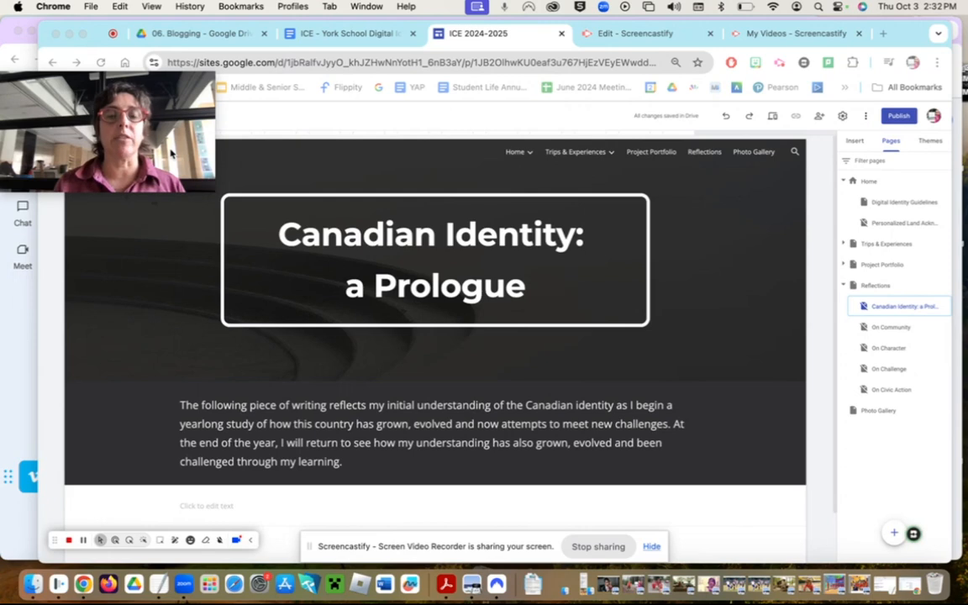
scroll(385, 393, down, 2)
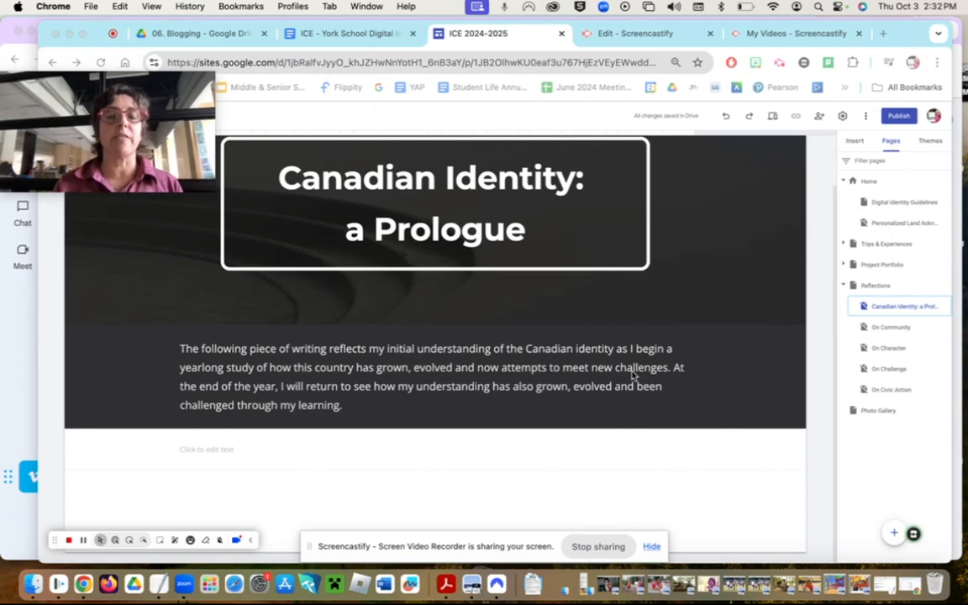
click(489, 369)
text(A)
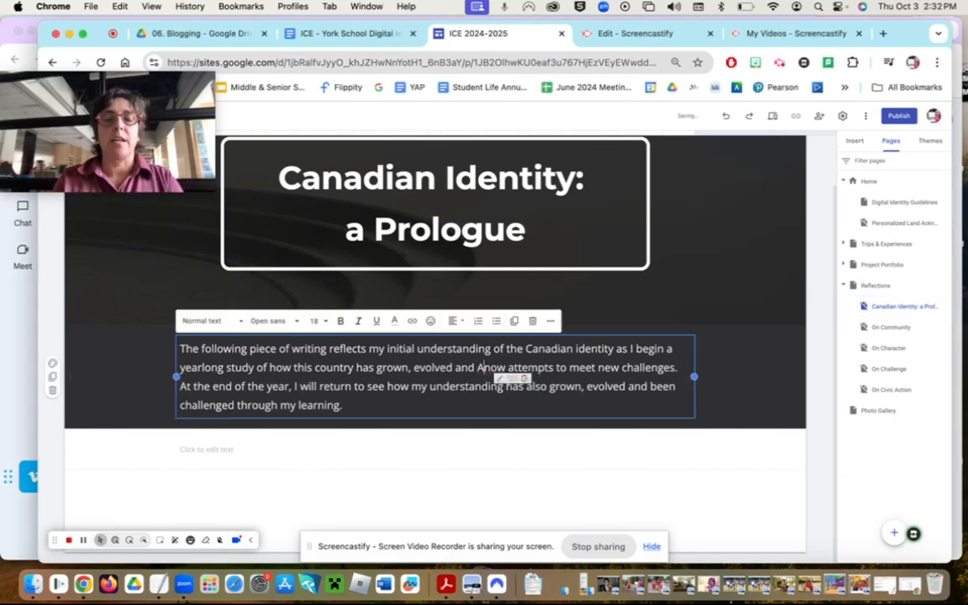
key(BackSpace)
text(AS)
key(BackSpace)
key(BackSpace)
text(as it)
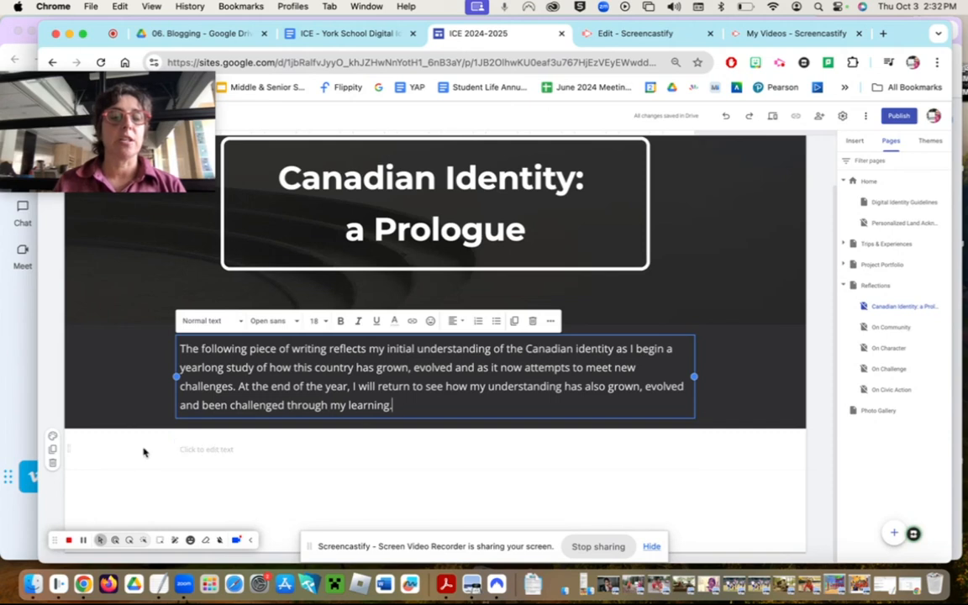
Step: Replace the empty section with a new text box below the paragraph, then go to the 06. Blogging Drive tab
click(53, 463)
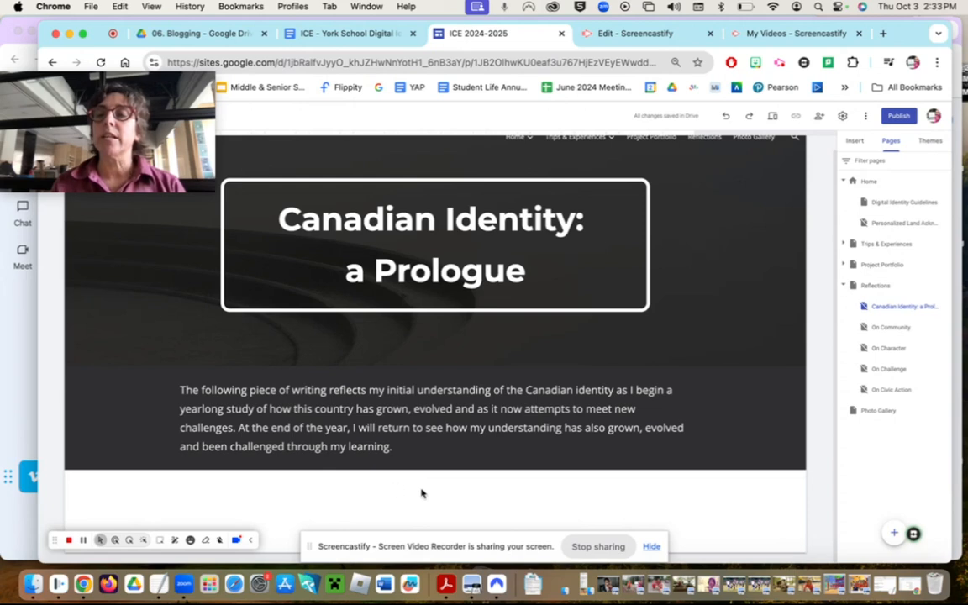
click(854, 142)
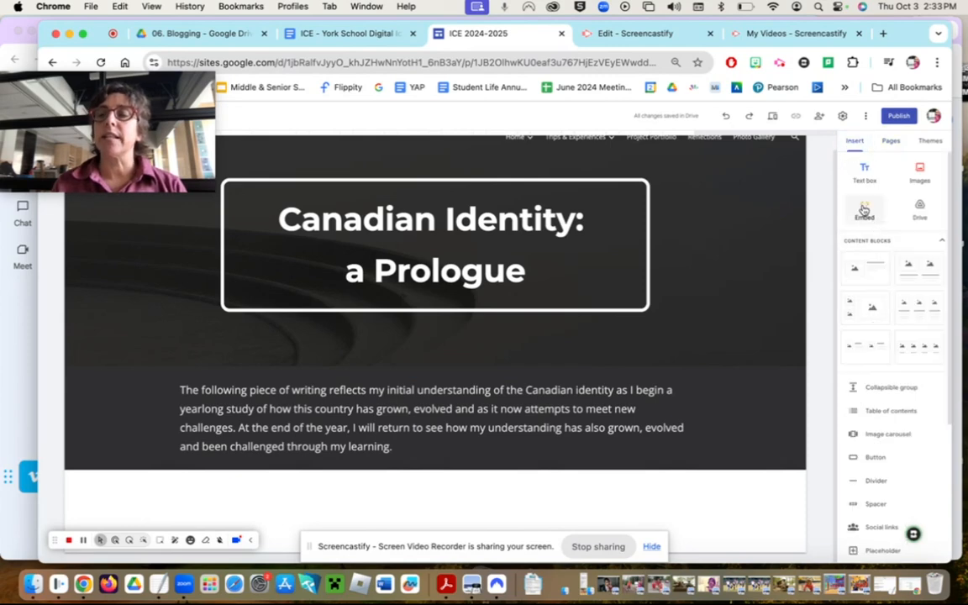
click(866, 172)
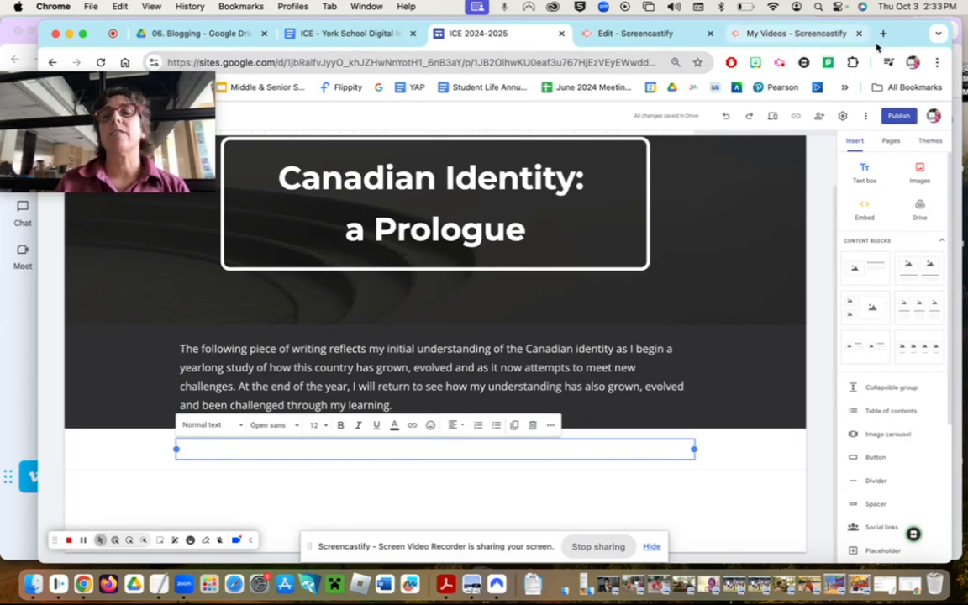
click(216, 34)
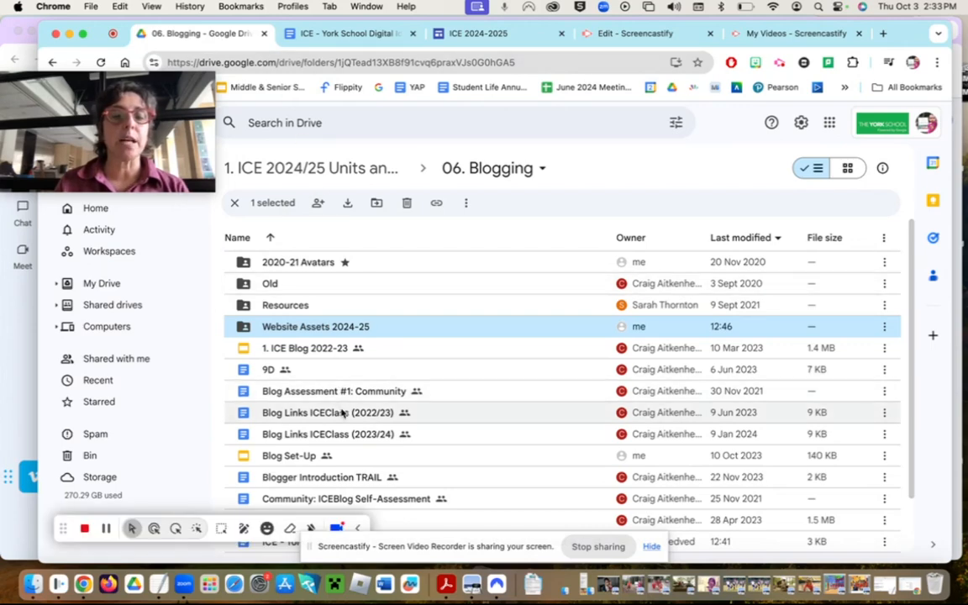
Step: Open the 'canadian identity' Google Doc inside the Website Assets 2024-25 folder
scroll(341, 411, down, 1)
scroll(341, 411, up, 1)
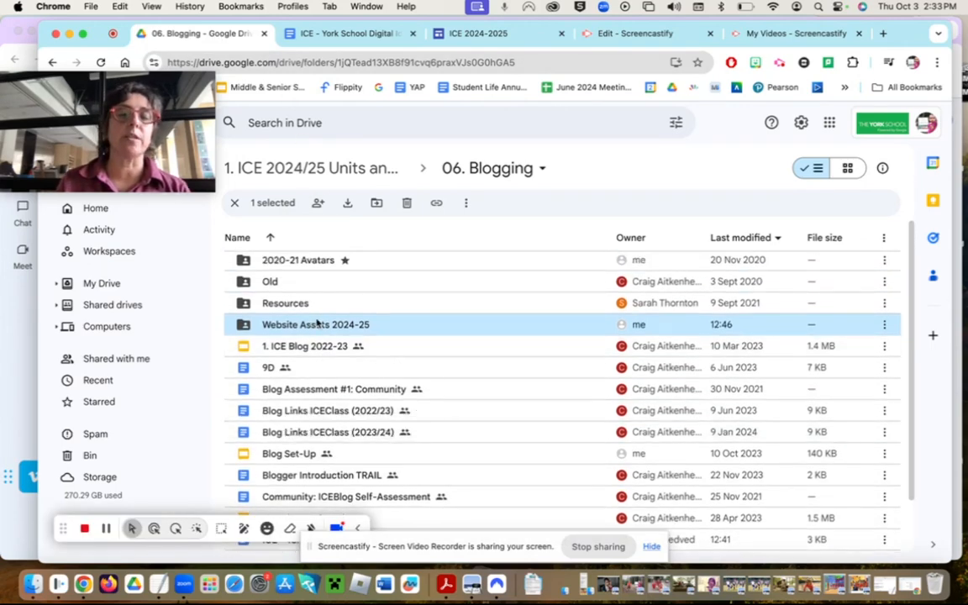
double_click(318, 323)
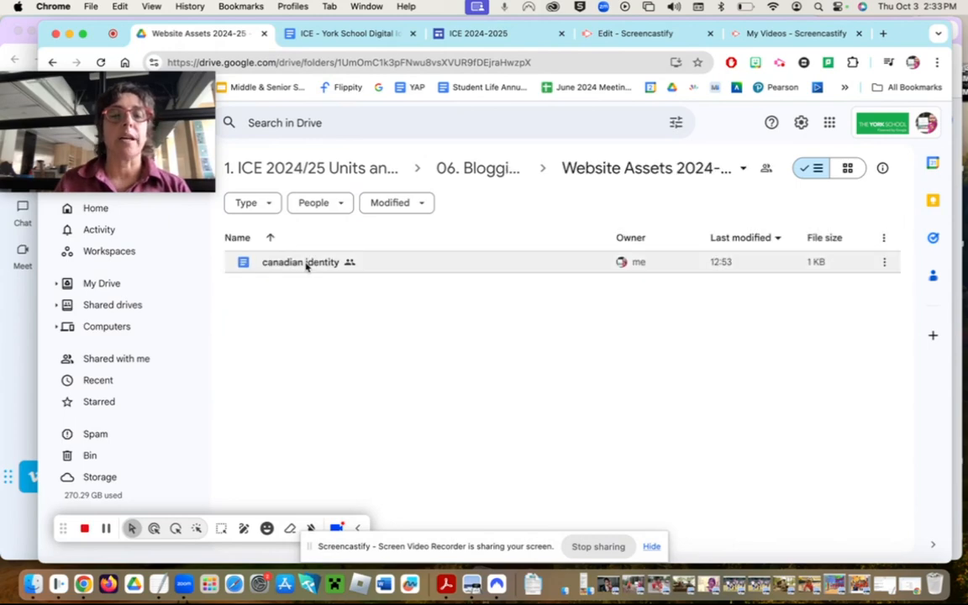
double_click(305, 261)
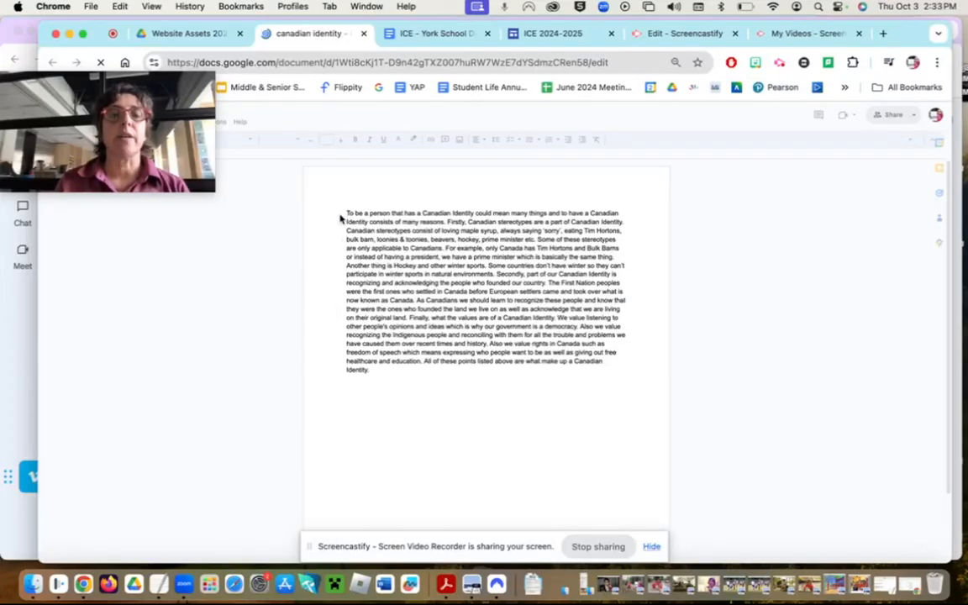
Step: Copy the full Canadian identity paragraph from the Google Doc and return to the ICE 2024-2025 site
drag(344, 215, 399, 391)
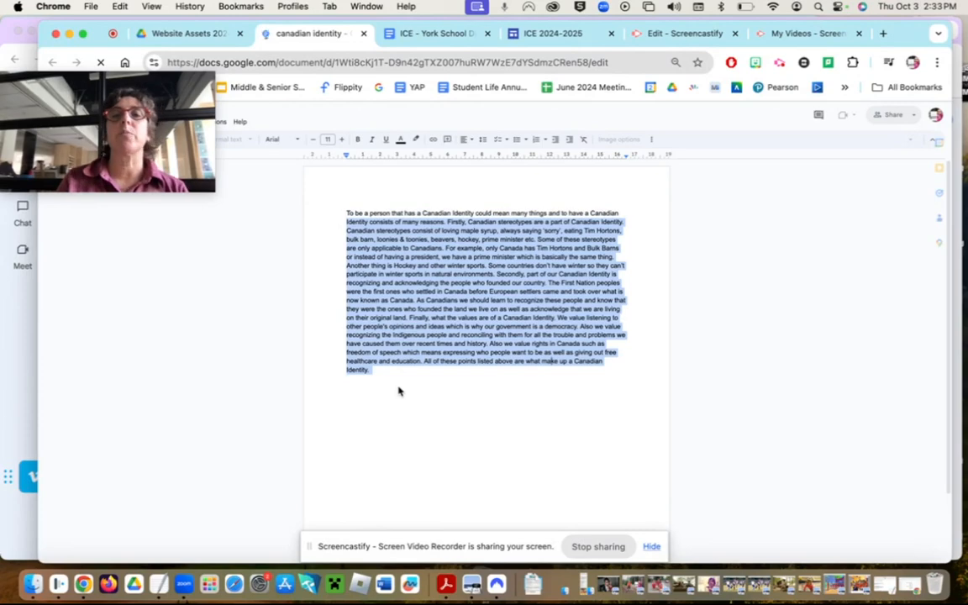
click(567, 34)
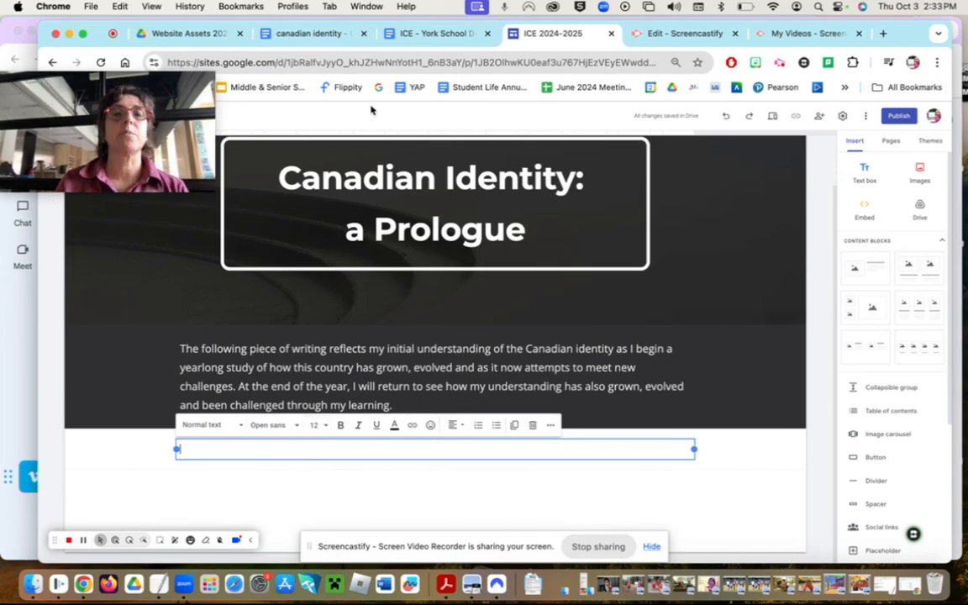
click(301, 35)
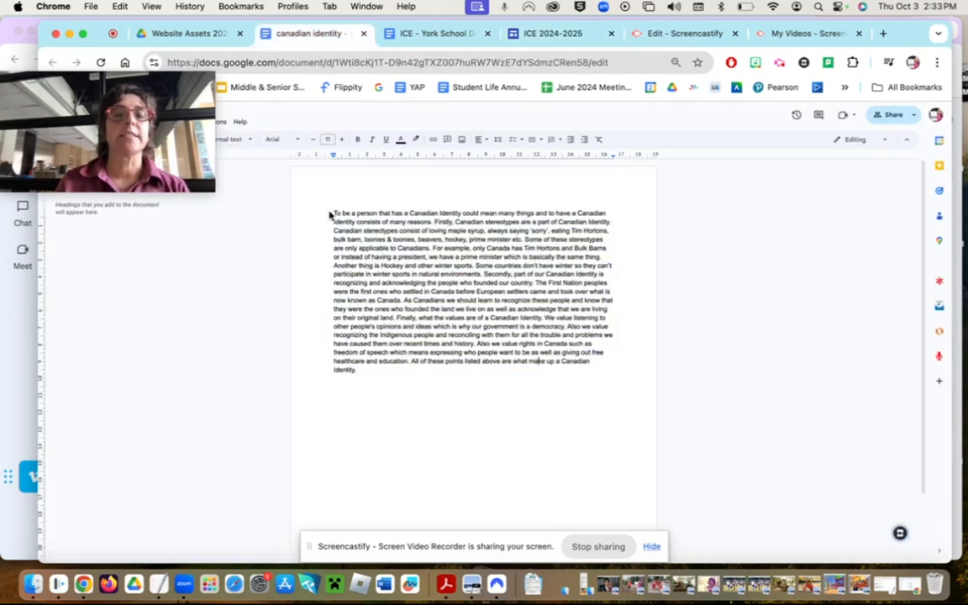
drag(332, 214, 359, 392)
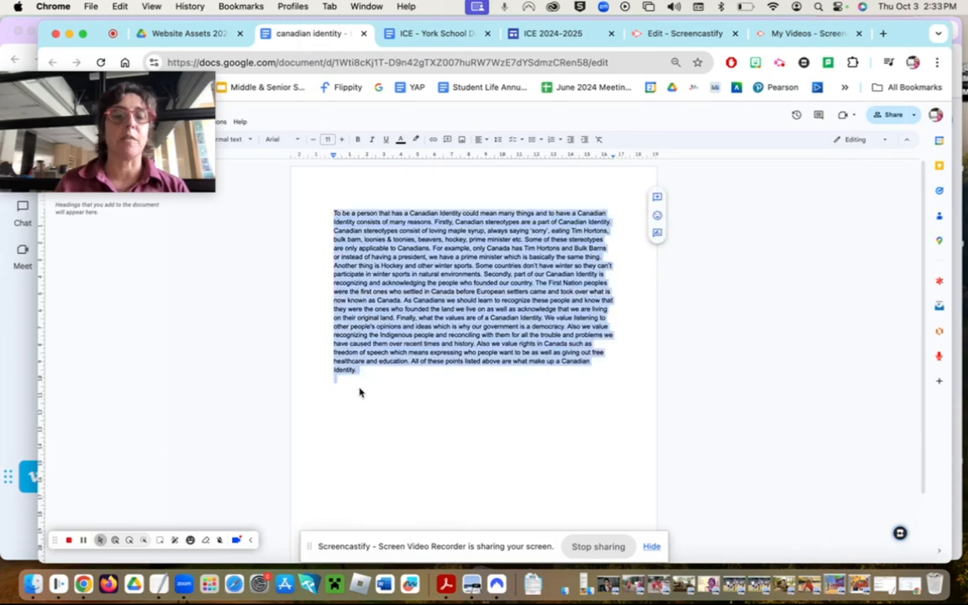
click(368, 275)
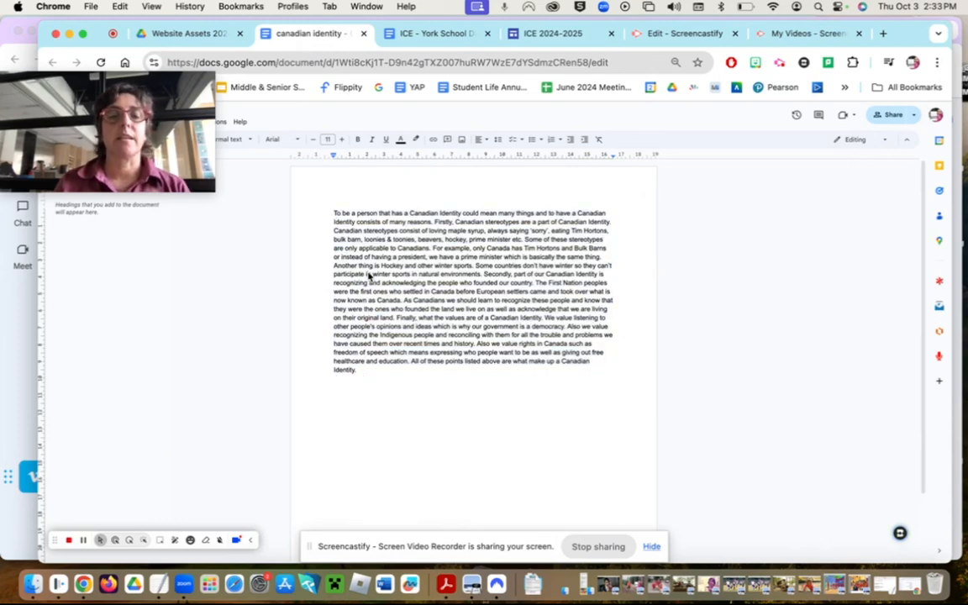
drag(367, 378, 322, 209)
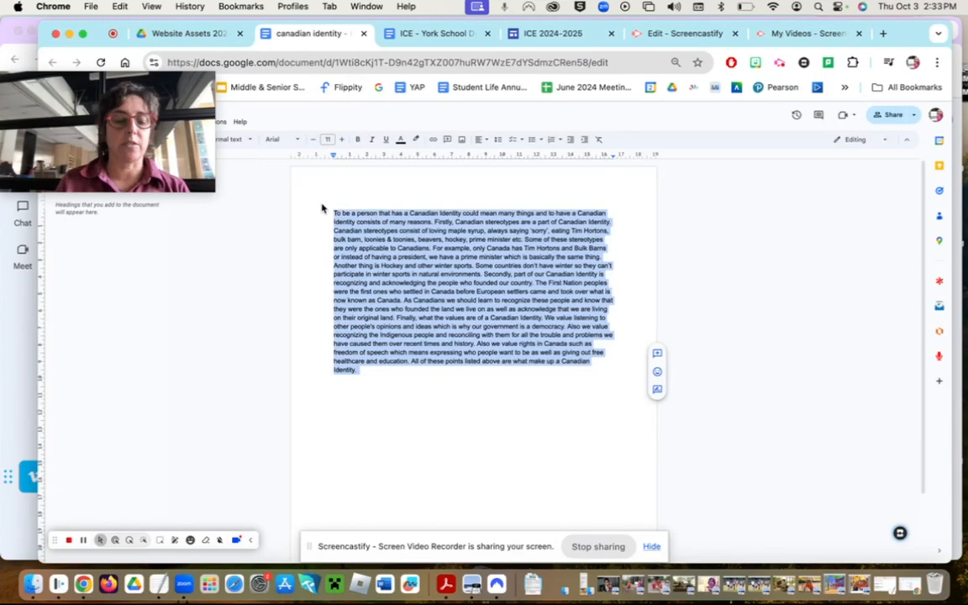
right_click(368, 239)
click(393, 258)
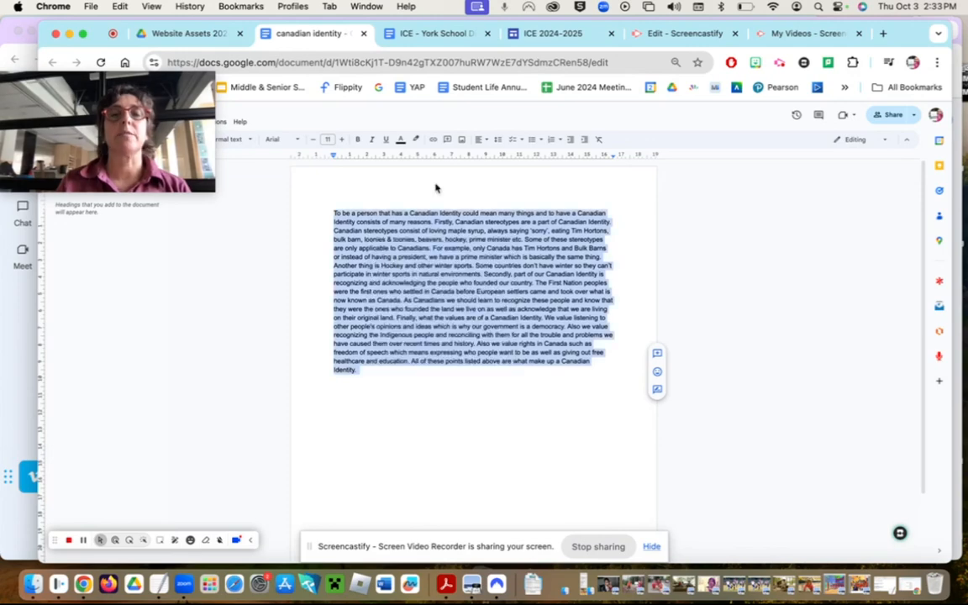
click(544, 36)
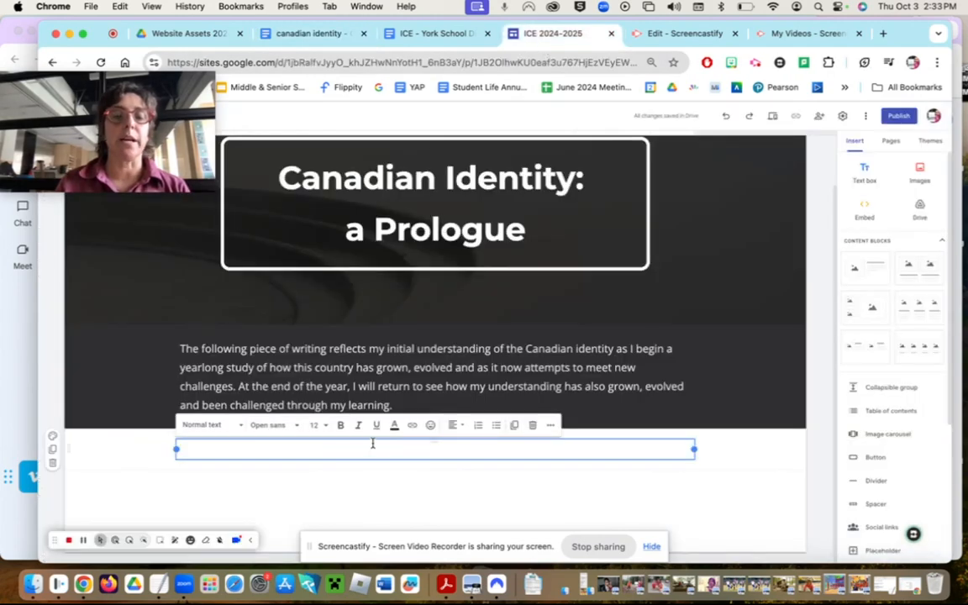
Step: Paste the Canadian identity essay into the empty text box, trim the blank line, and set it to size 14
key(super+v)
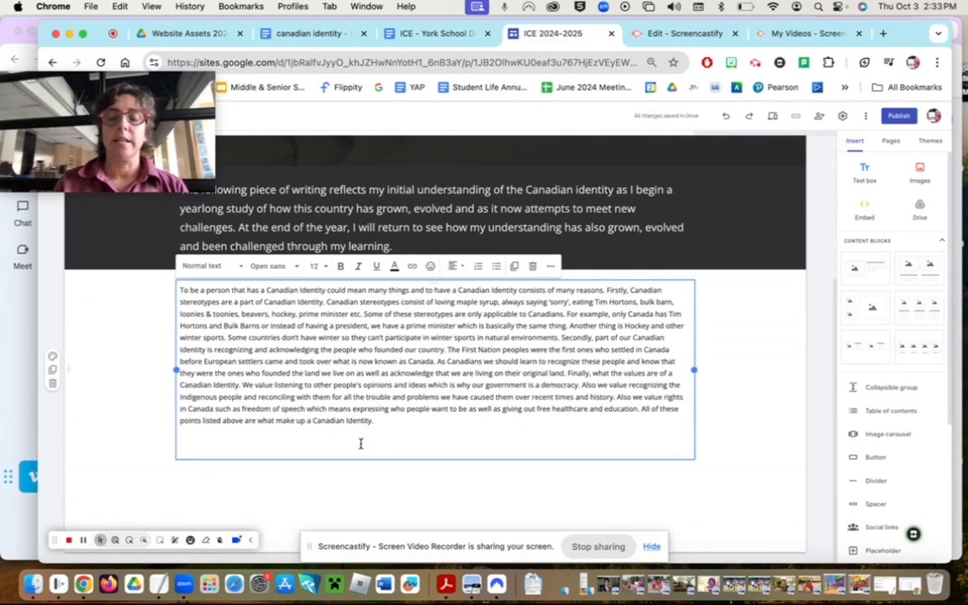
key(BackSpace)
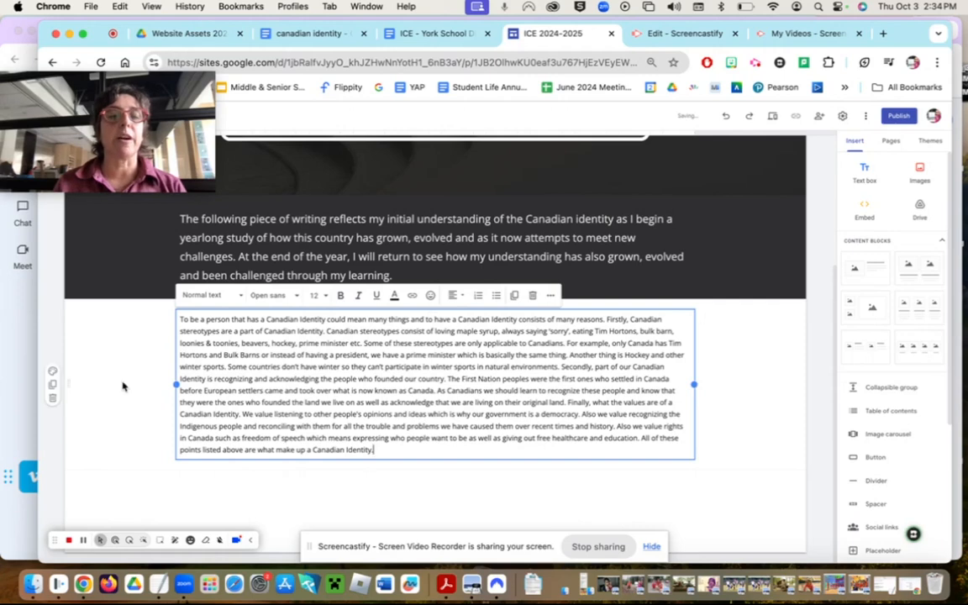
click(124, 340)
click(421, 373)
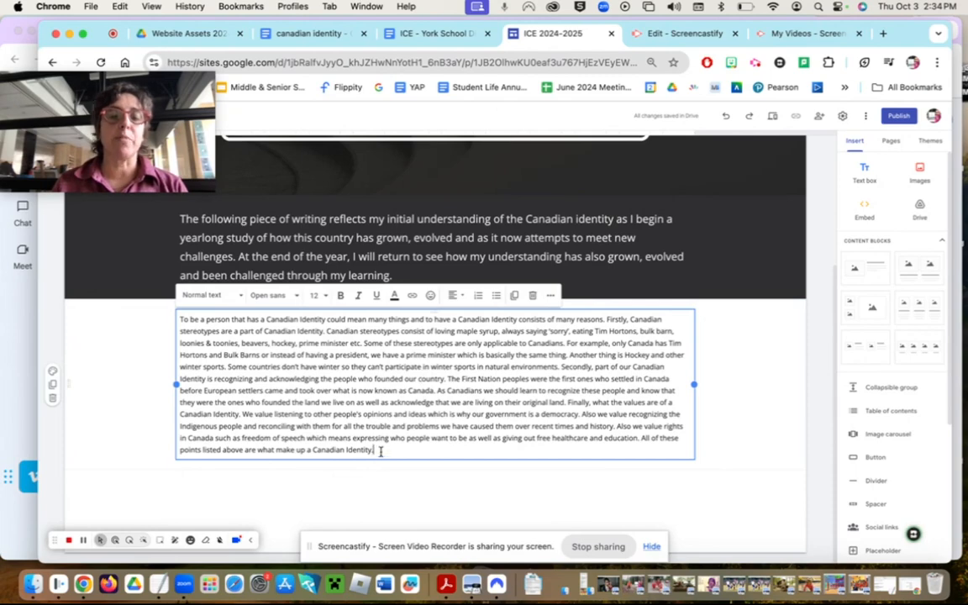
drag(380, 451, 209, 312)
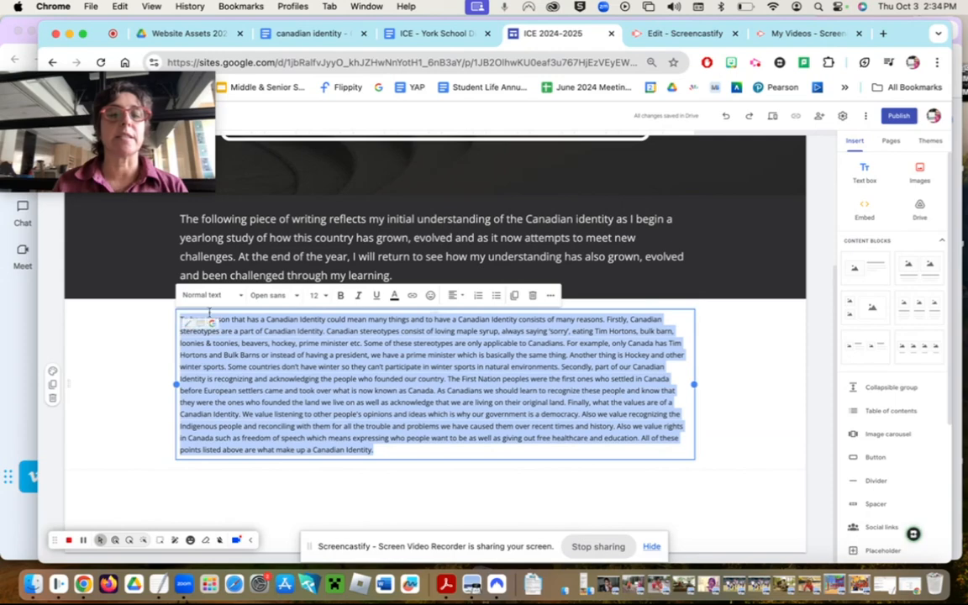
click(314, 295)
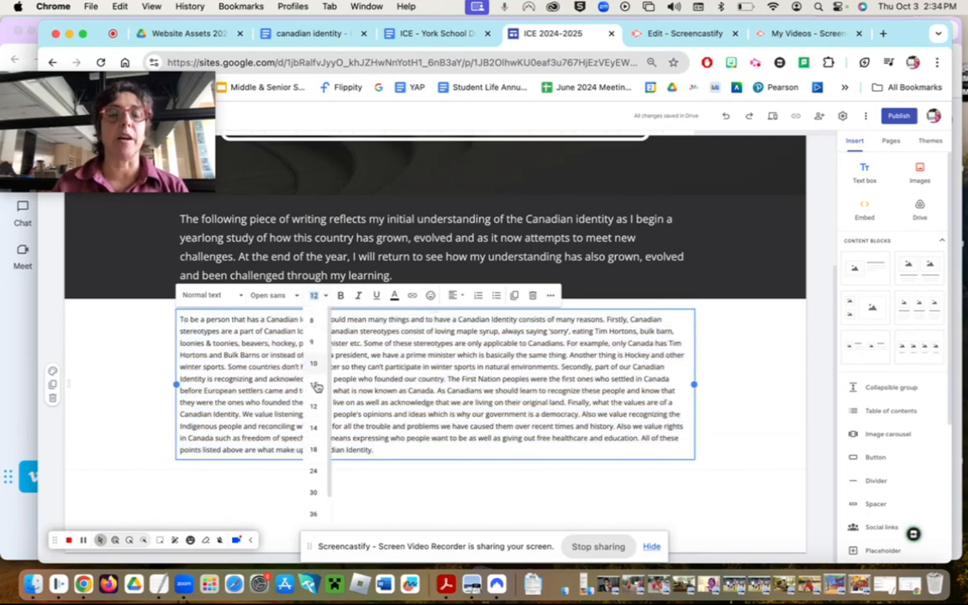
click(316, 427)
scroll(362, 436, up, 2)
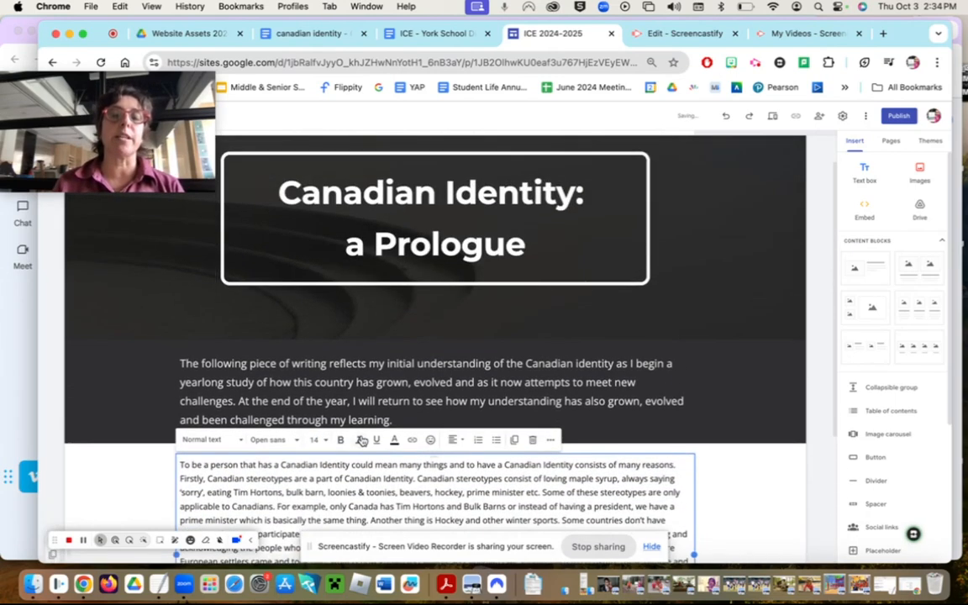
scroll(361, 439, down, 3)
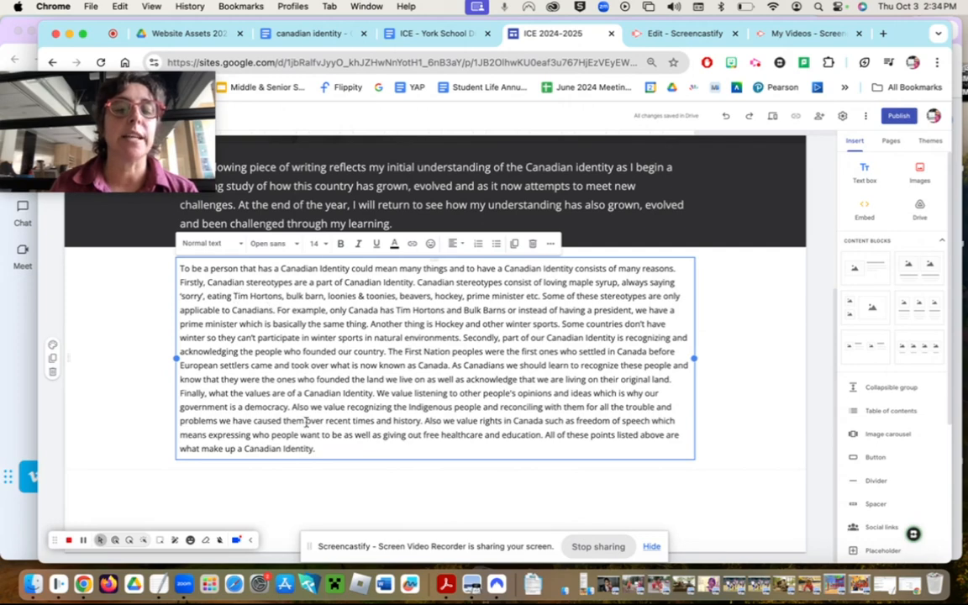
drag(180, 269, 237, 269)
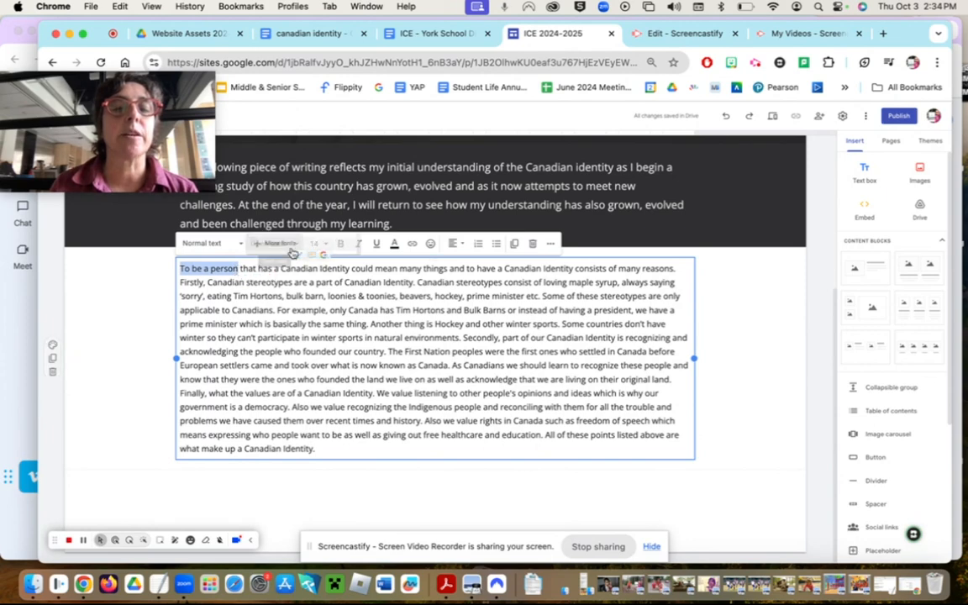
click(292, 248)
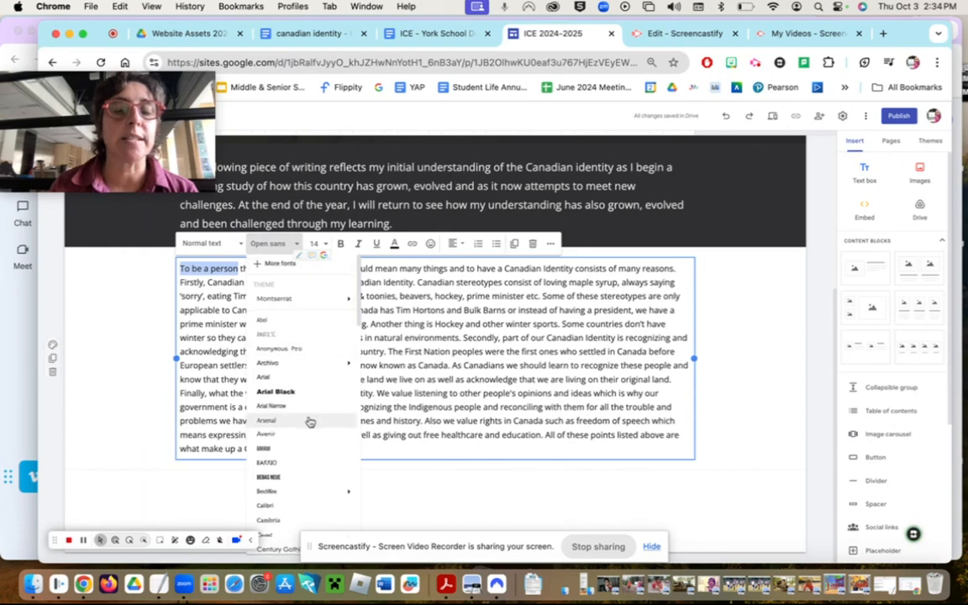
scroll(308, 420, down, 5)
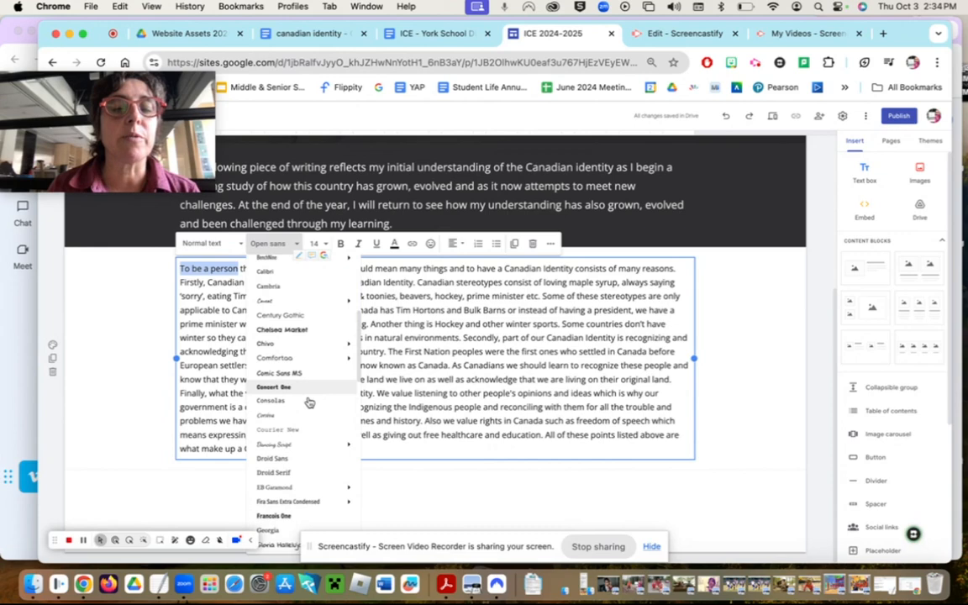
scroll(308, 402, down, 2)
scroll(308, 404, down, 5)
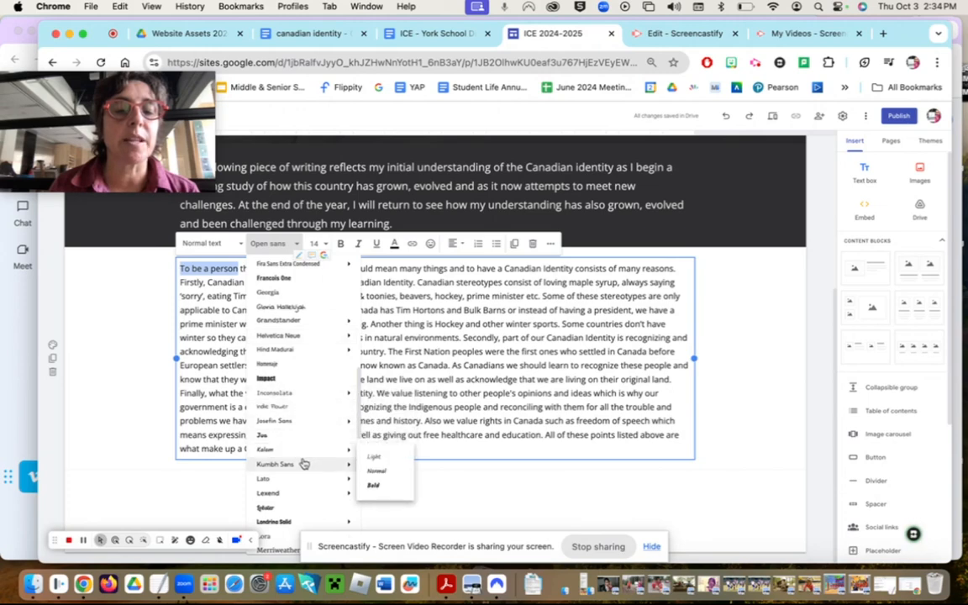
click(275, 406)
click(210, 285)
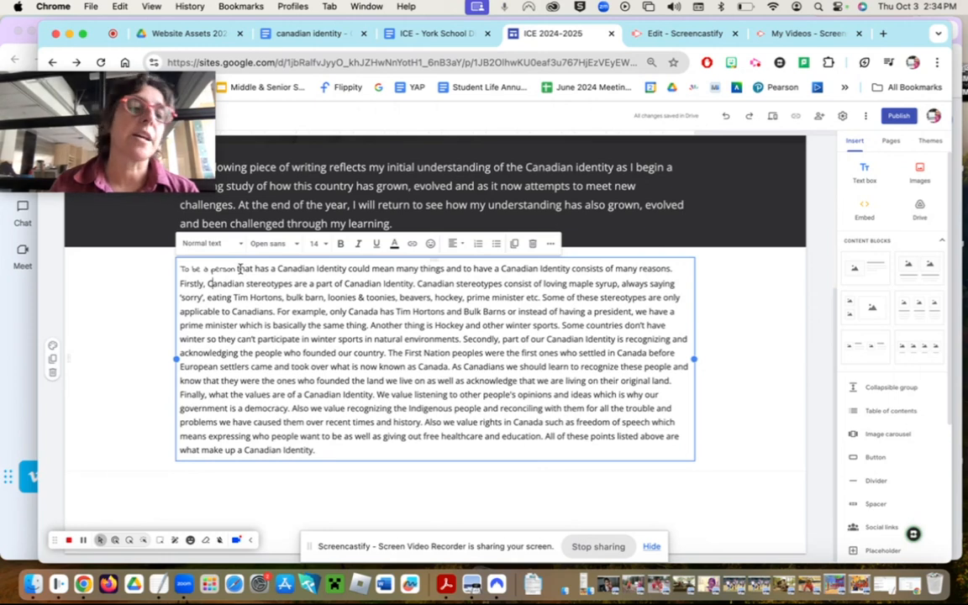
drag(237, 269, 178, 270)
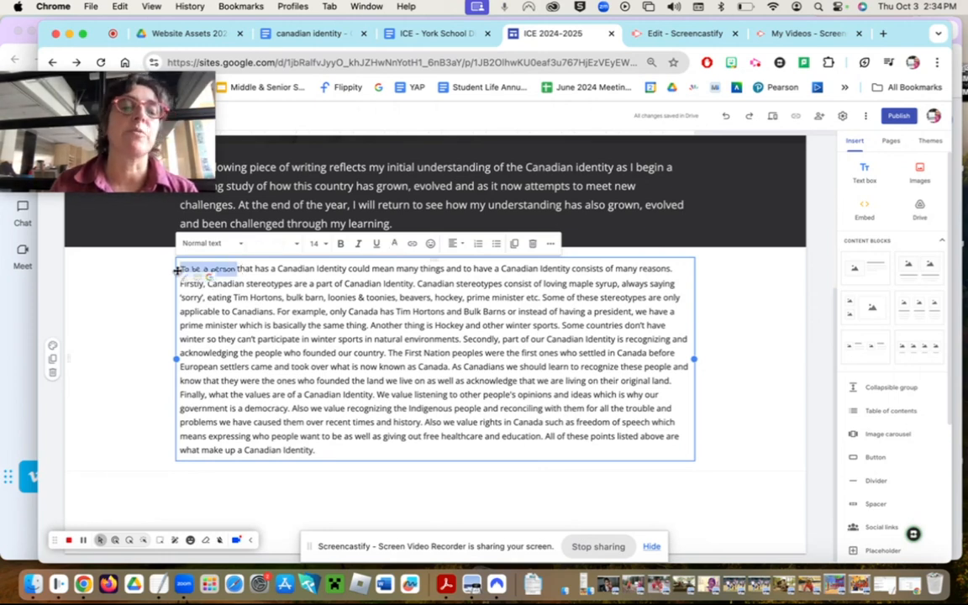
click(285, 243)
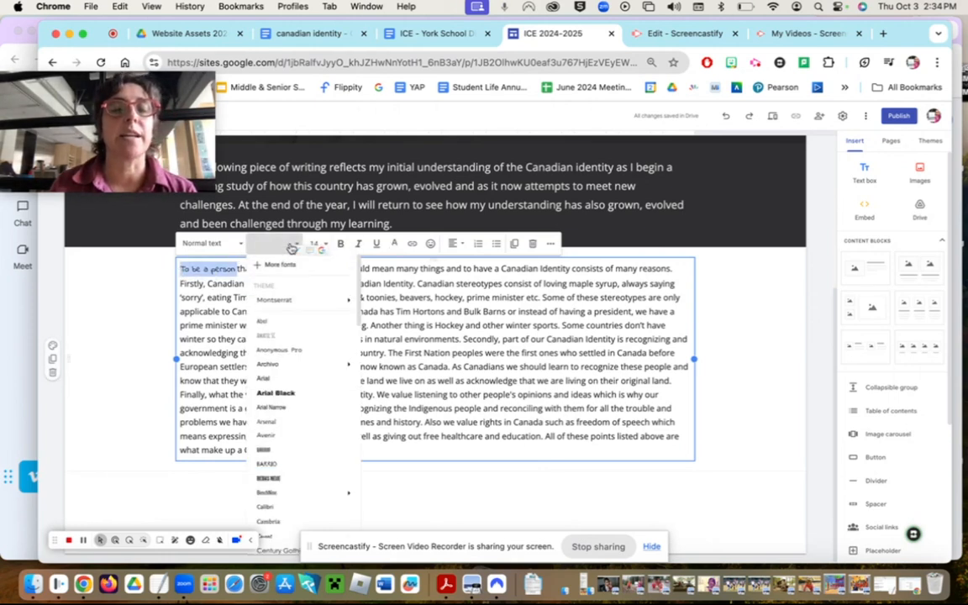
mouse_move(289, 306)
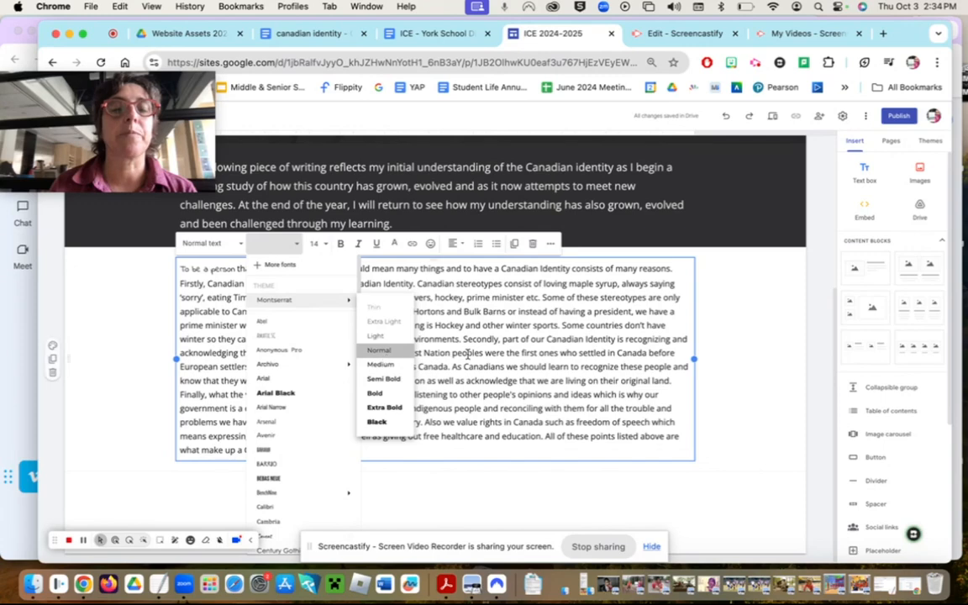
click(527, 353)
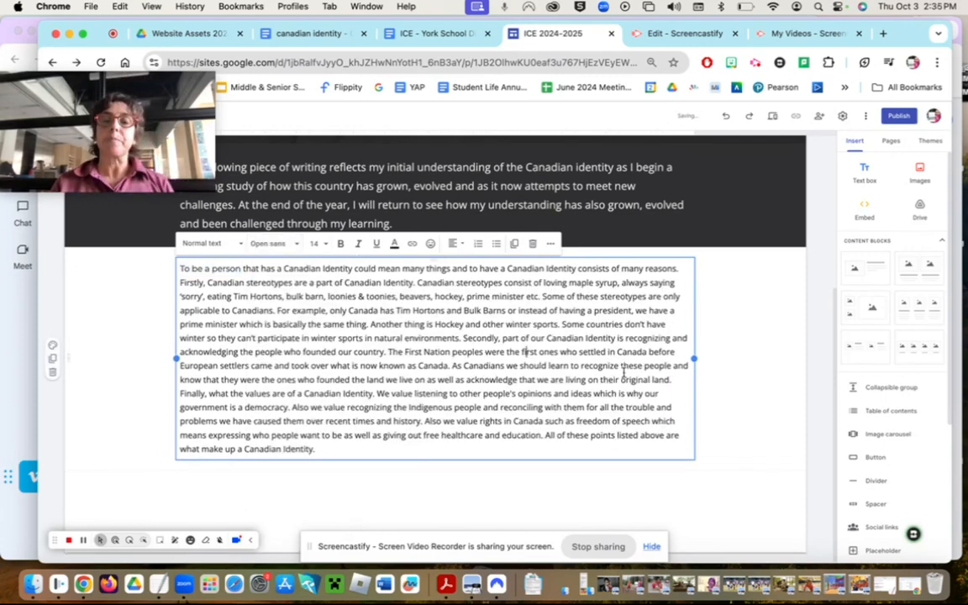
click(744, 373)
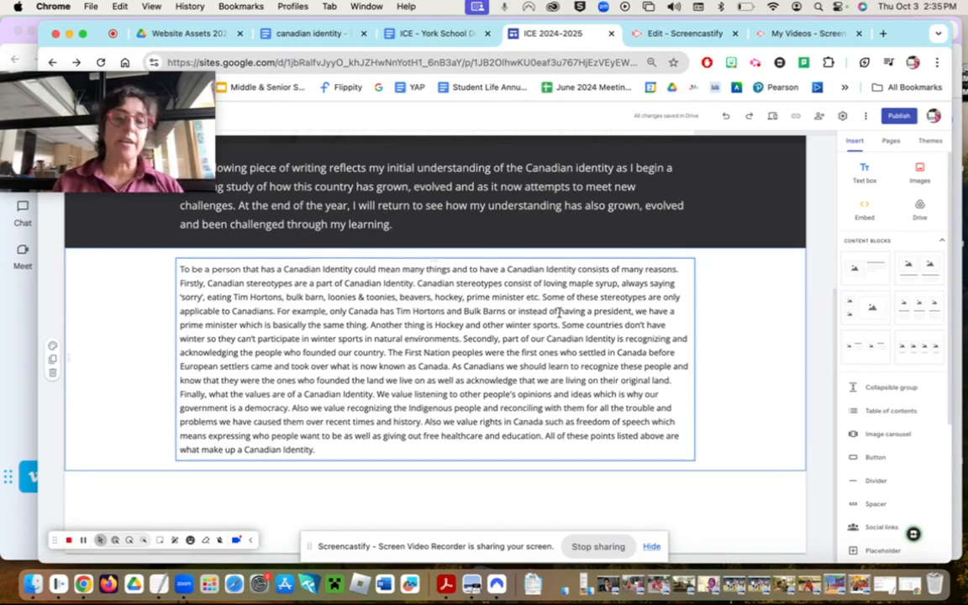
scroll(559, 313, up, 5)
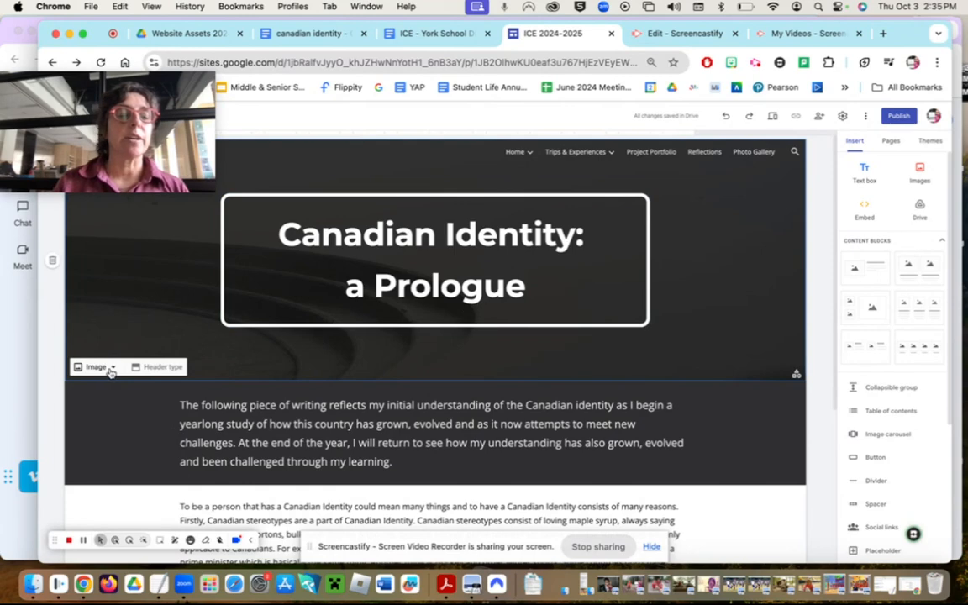
Step: Open the header's background Image options, cancel an attempted upload, and reopen the options
mouse_move(155, 149)
drag(177, 174, 837, 118)
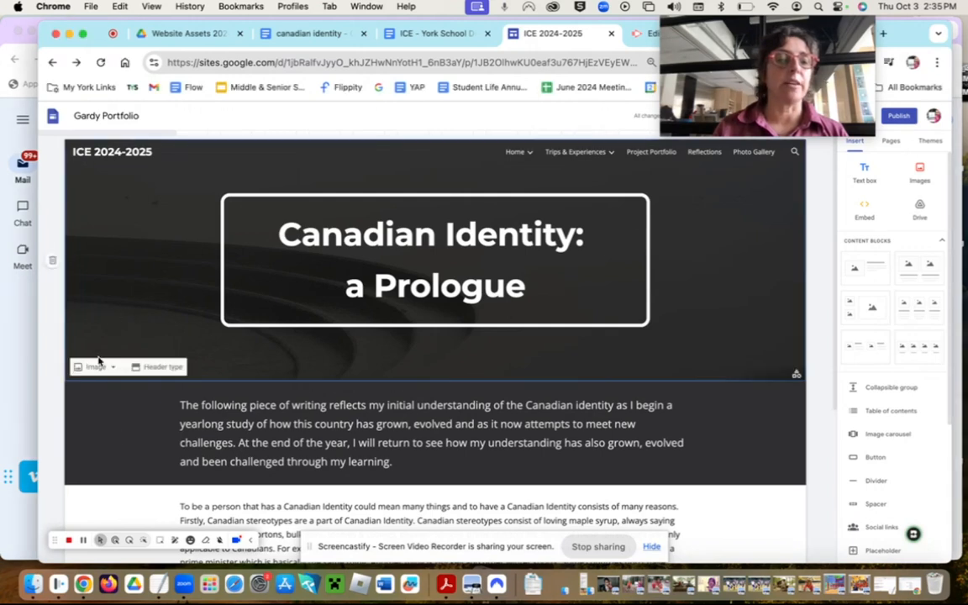
click(98, 368)
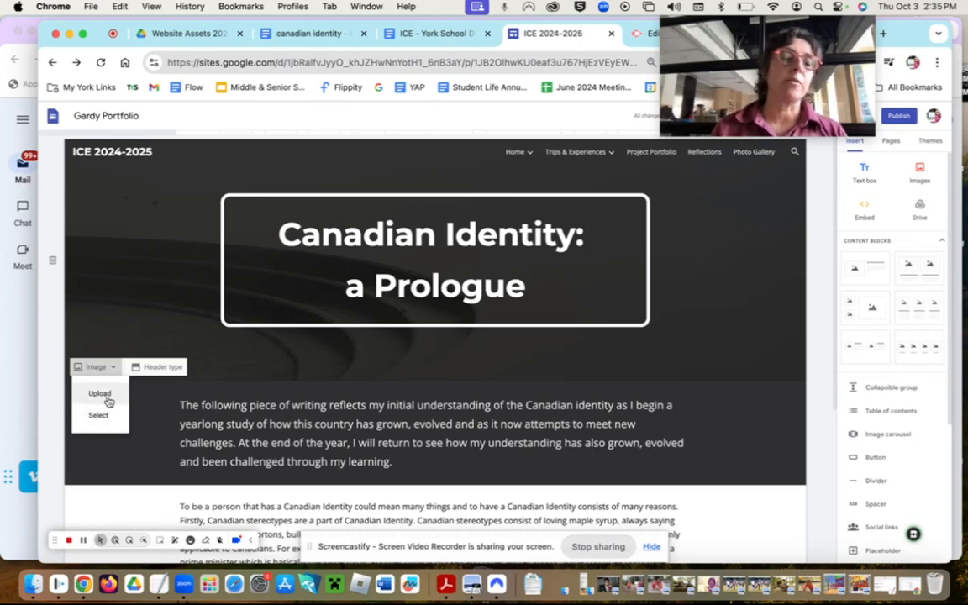
click(107, 393)
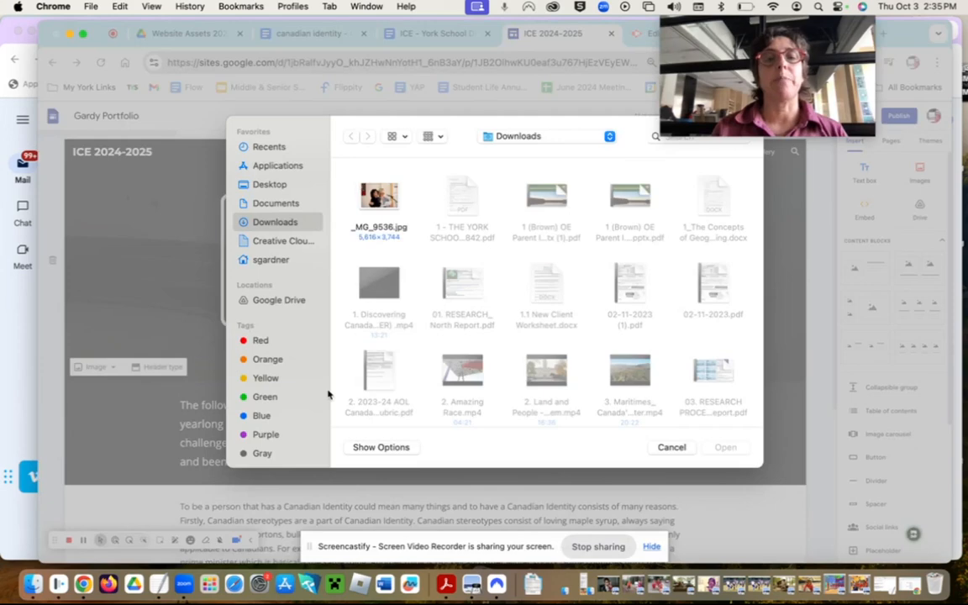
click(672, 448)
click(108, 370)
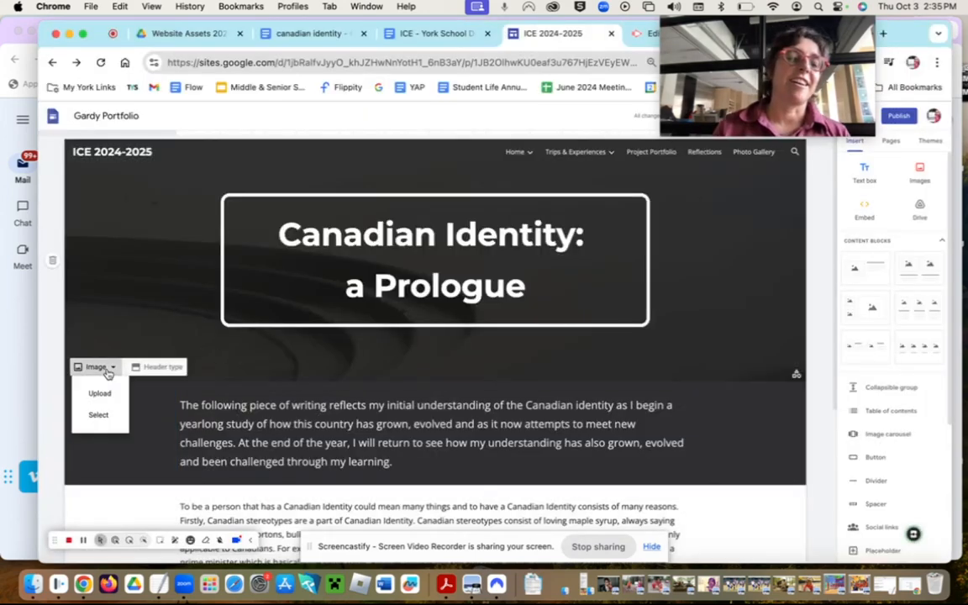
Step: Insert a coloured Canada map from a Google Images search for 'cana' as the header background
click(105, 424)
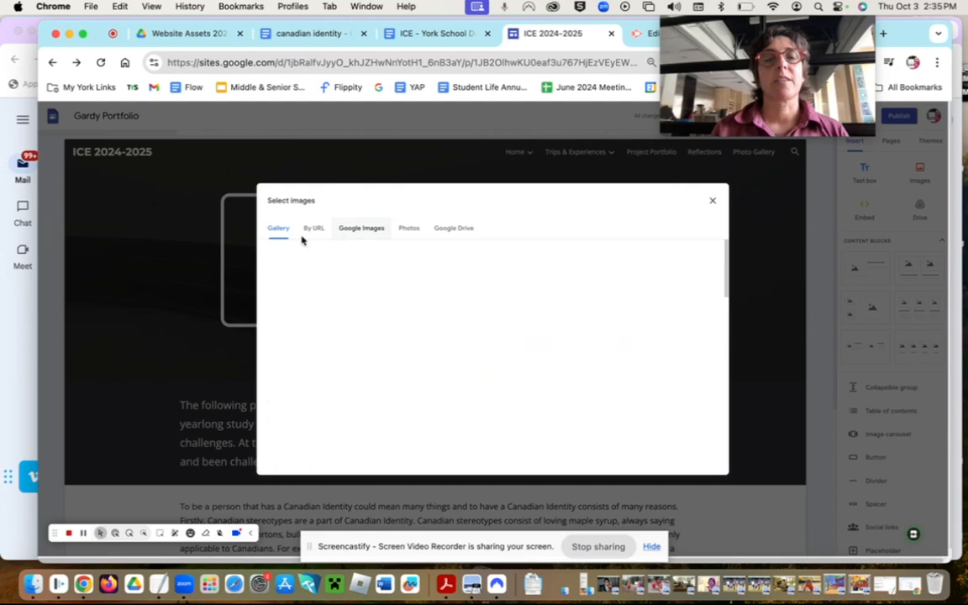
click(375, 234)
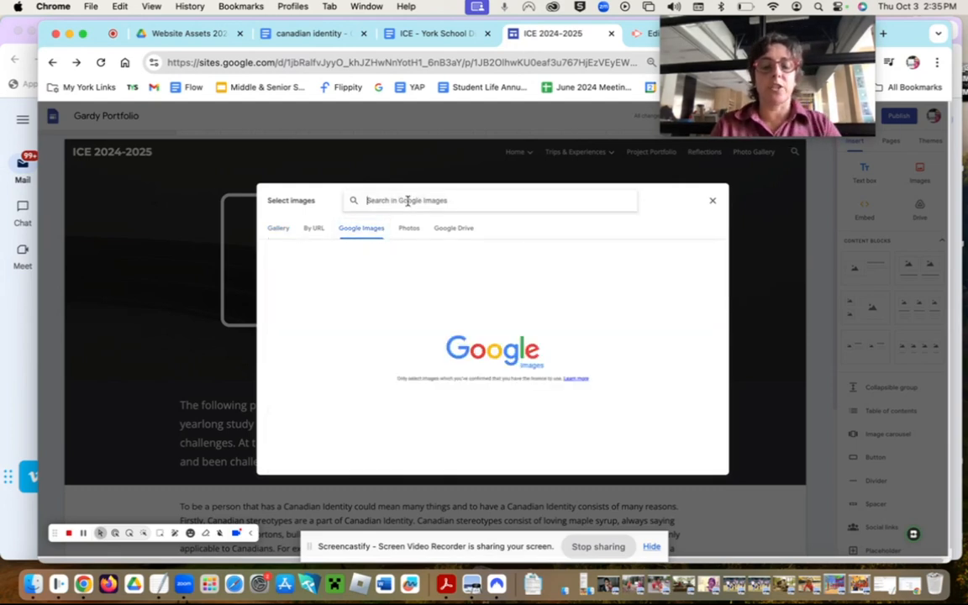
text(canada)
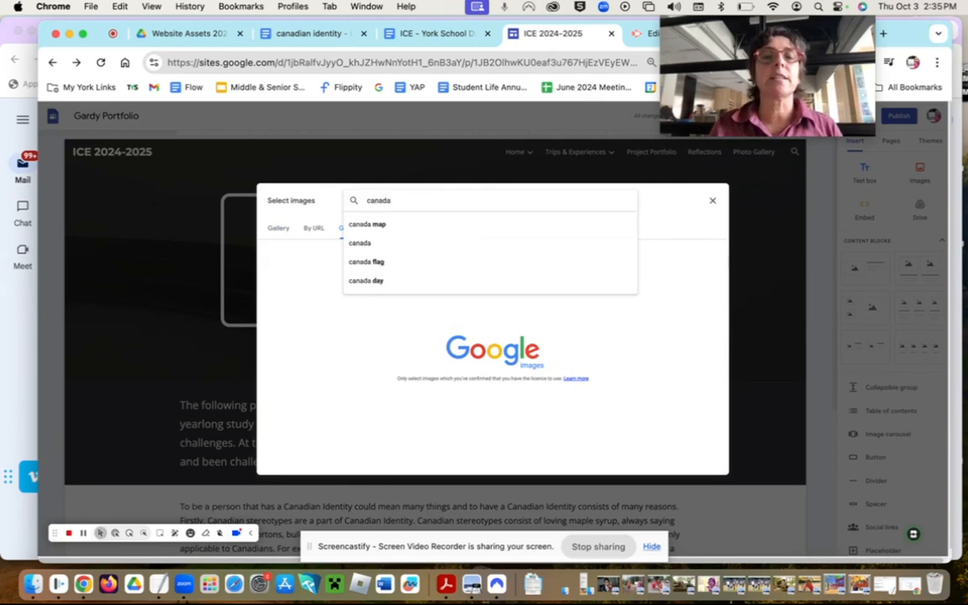
key(Return)
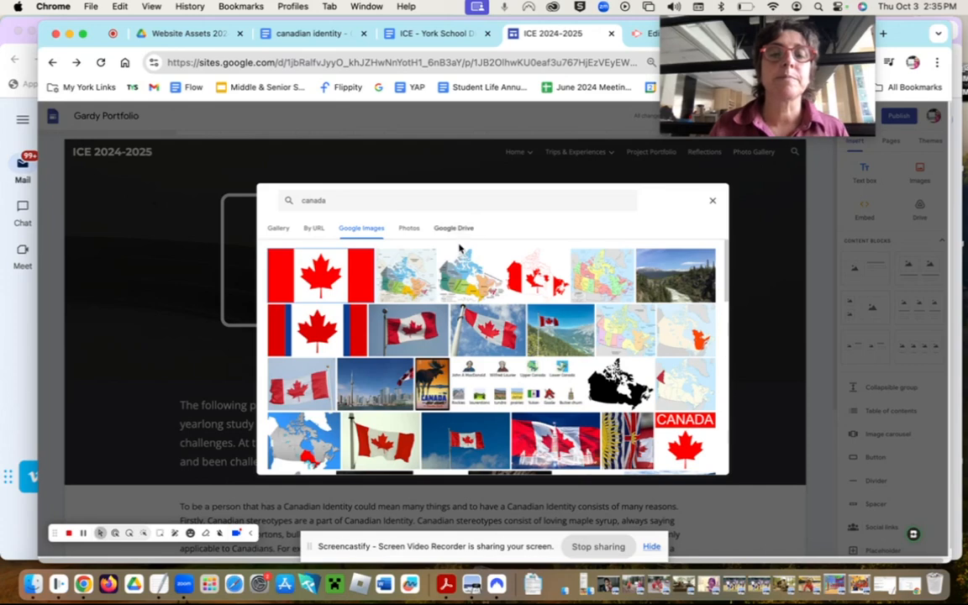
scroll(504, 291, down, 1)
scroll(504, 291, up, 1)
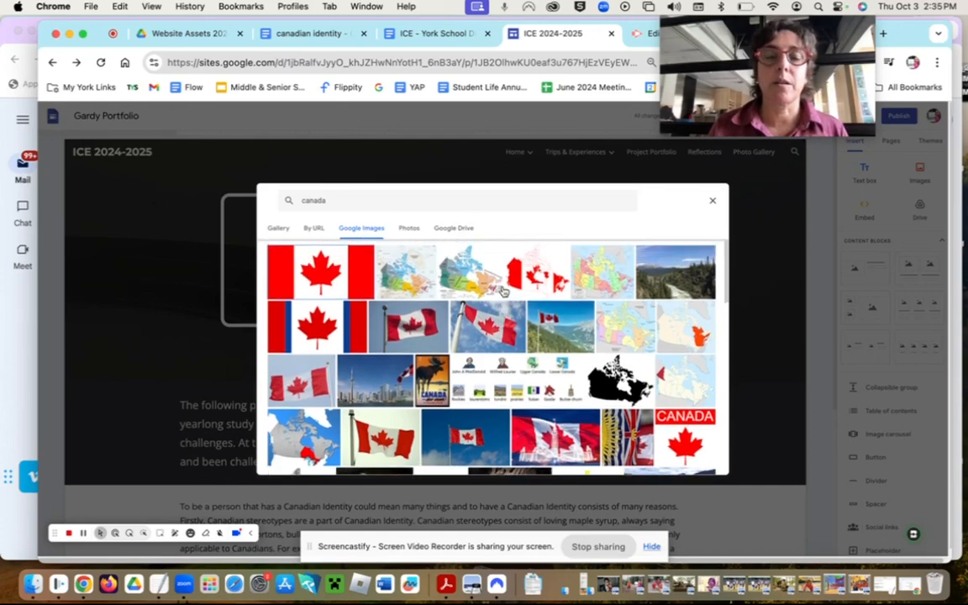
click(408, 274)
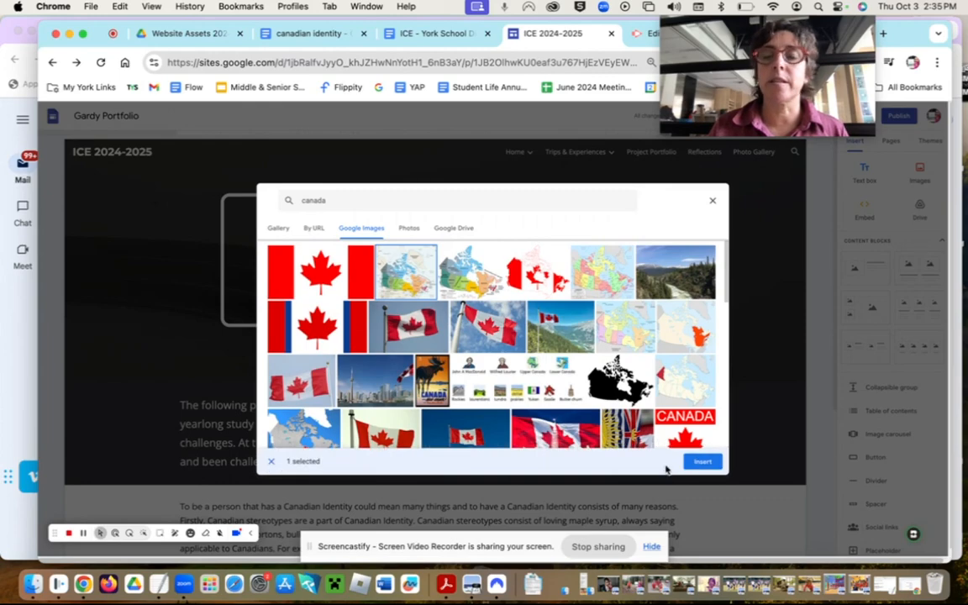
click(701, 463)
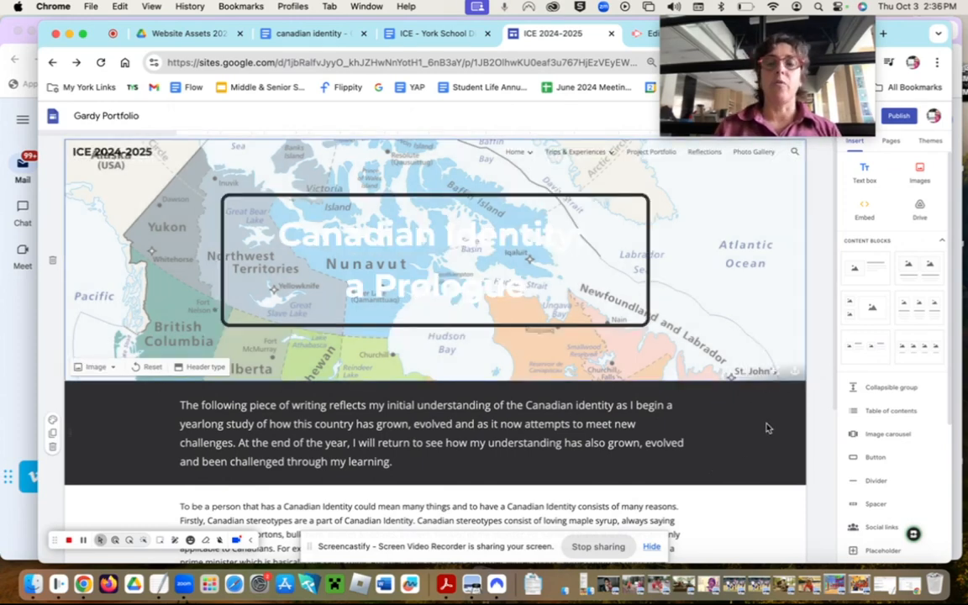
Step: Turn off Adjust for readability so the header's Canada map shows in full colour
click(775, 373)
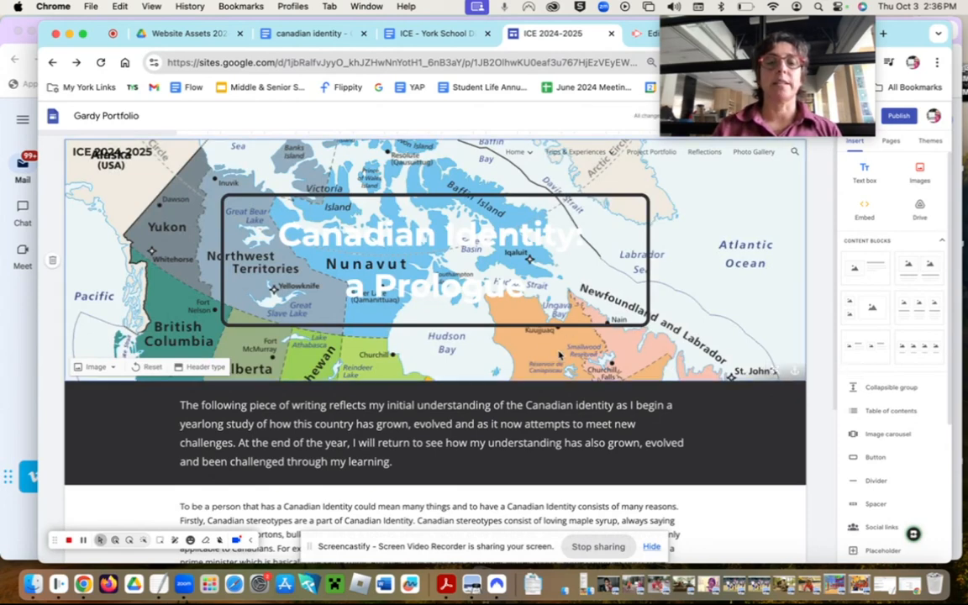
click(775, 372)
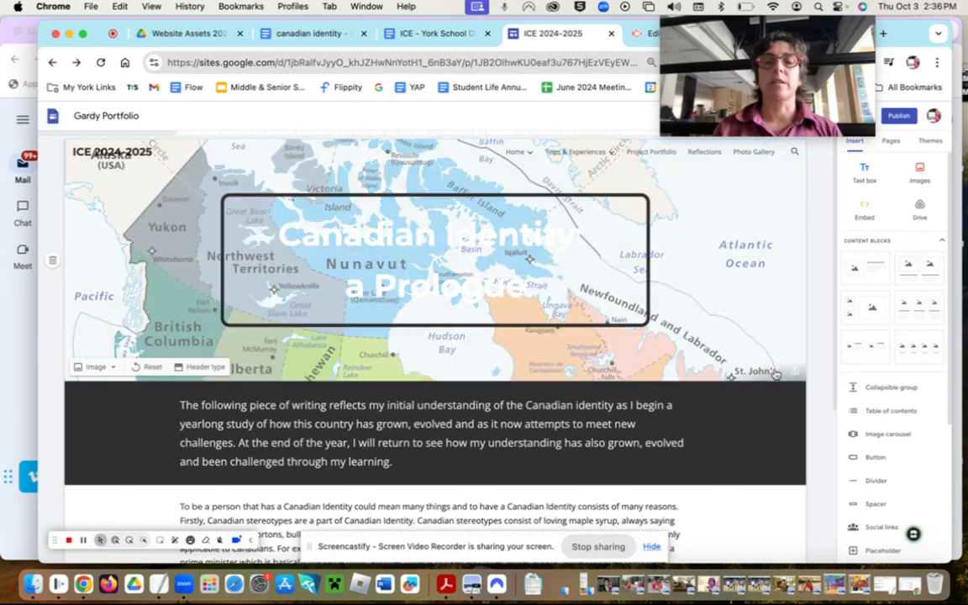
click(775, 372)
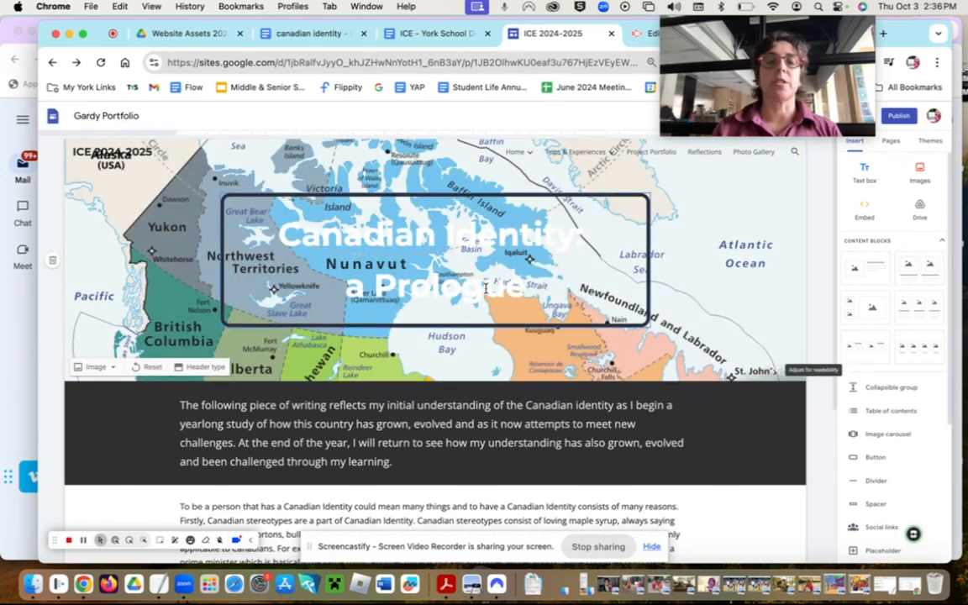
Step: Try yellow and then dark grey as the header title's text colour
triple_click(375, 241)
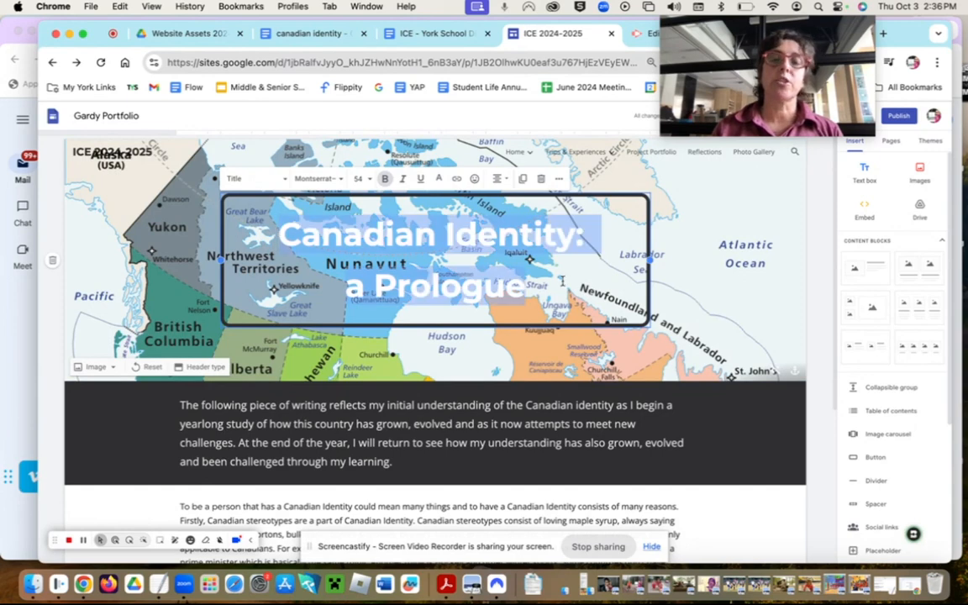
click(439, 178)
click(450, 218)
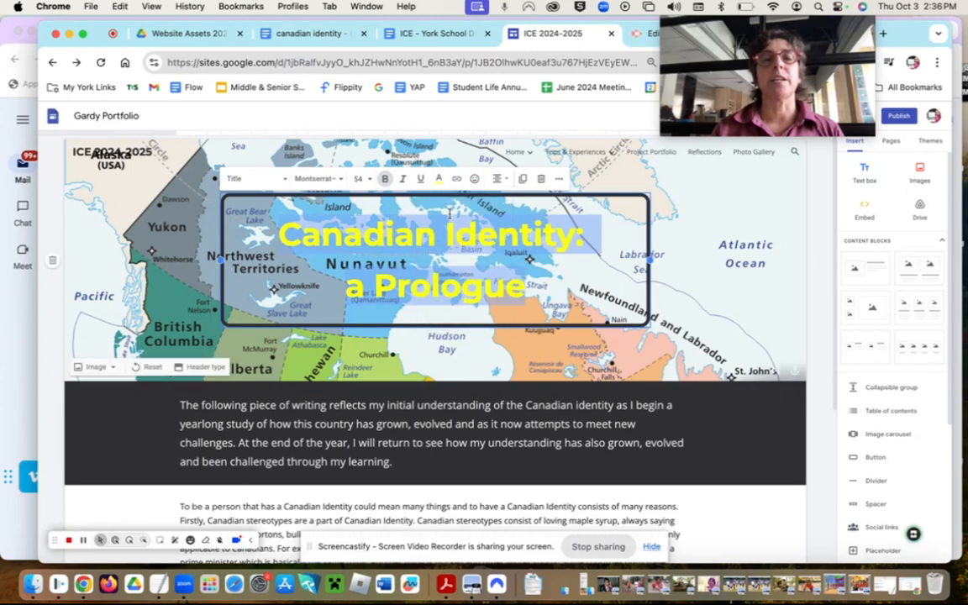
click(685, 278)
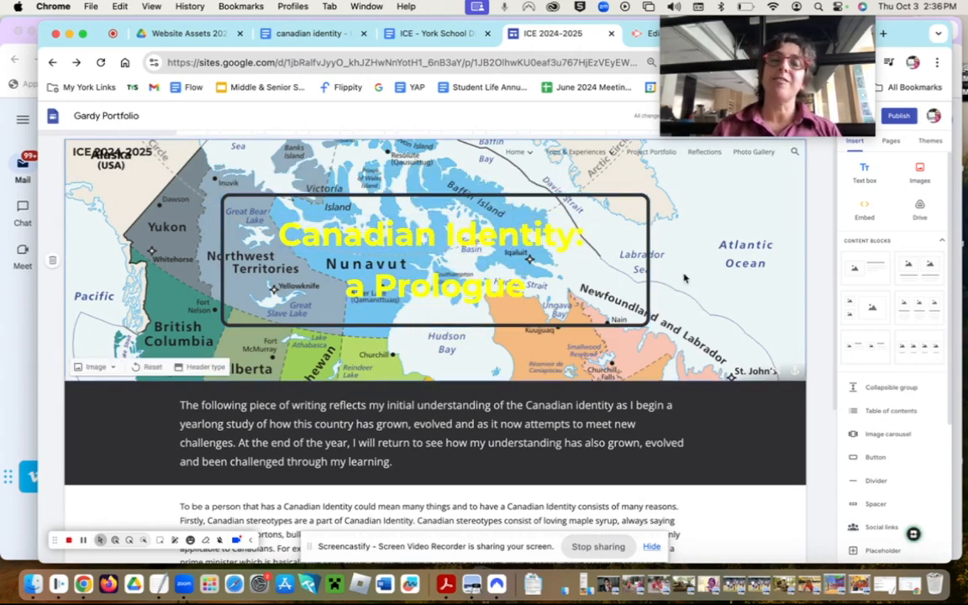
click(548, 274)
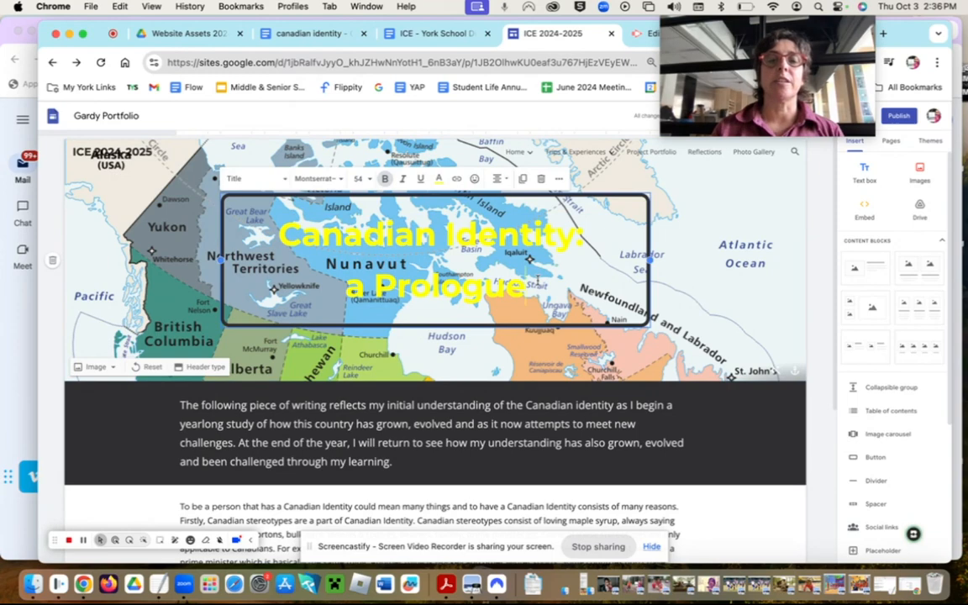
drag(531, 275, 239, 212)
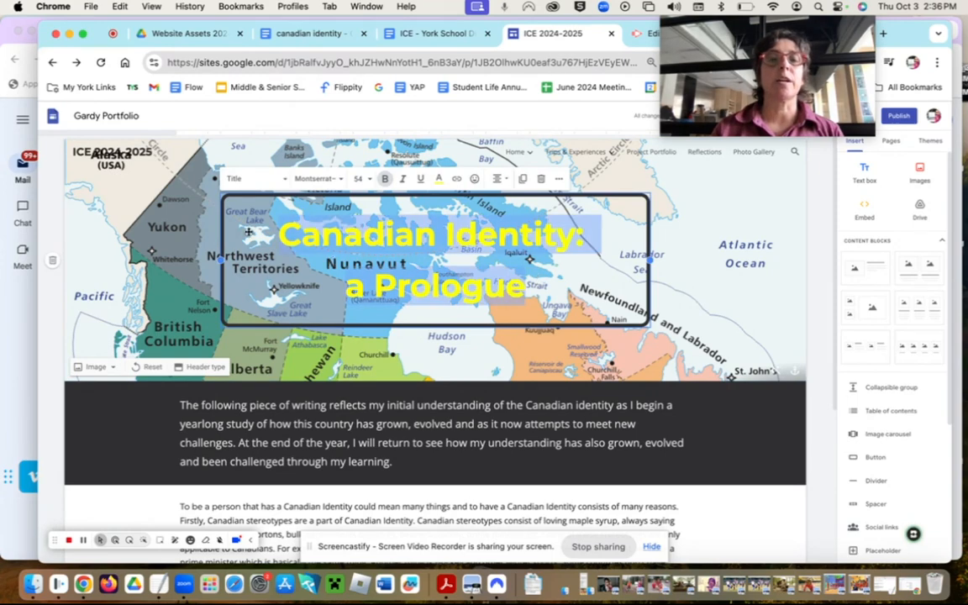
click(437, 180)
click(426, 198)
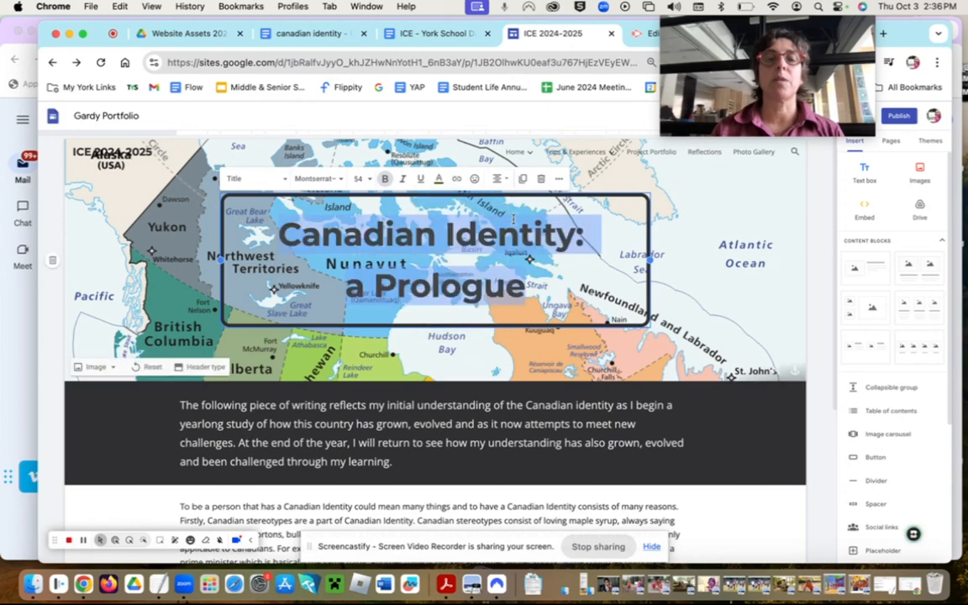
click(696, 248)
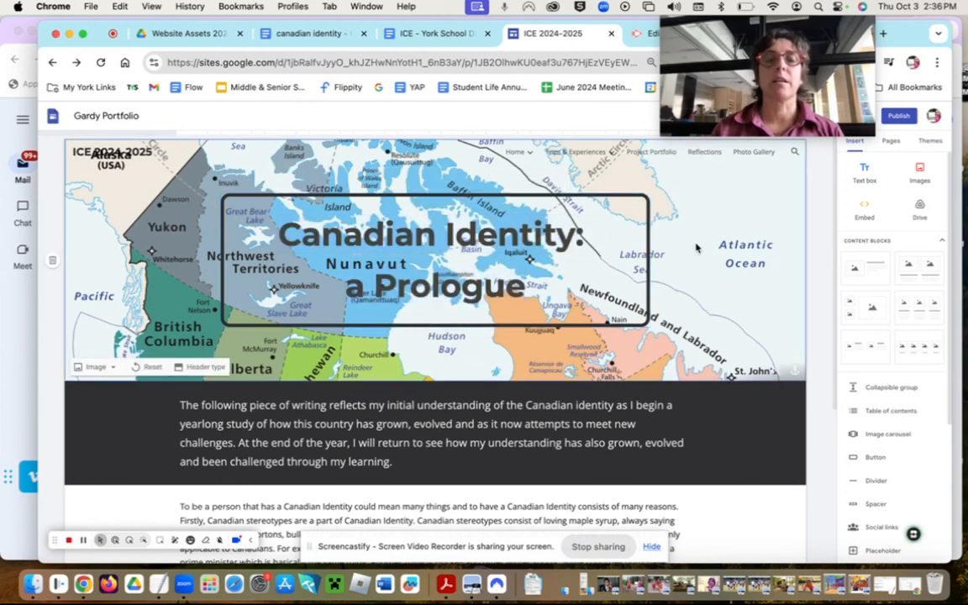
Step: Set both lines of the header title to white text
click(533, 292)
drag(533, 292, 265, 219)
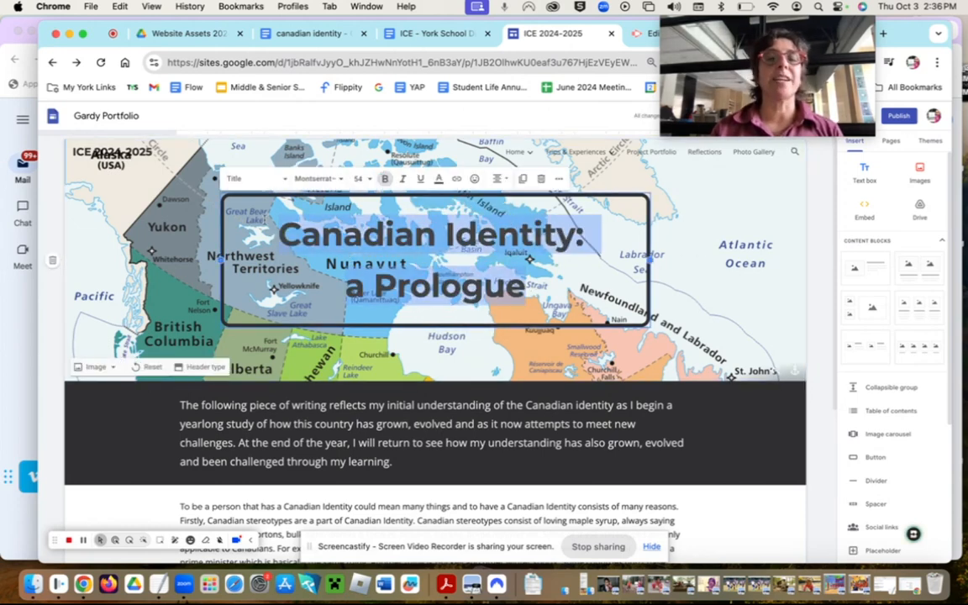
click(438, 180)
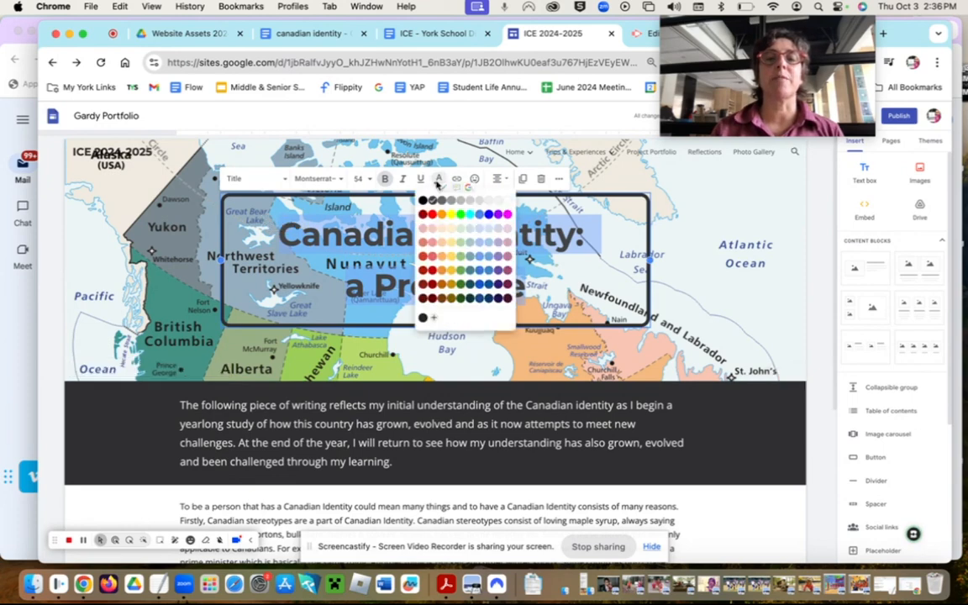
click(509, 200)
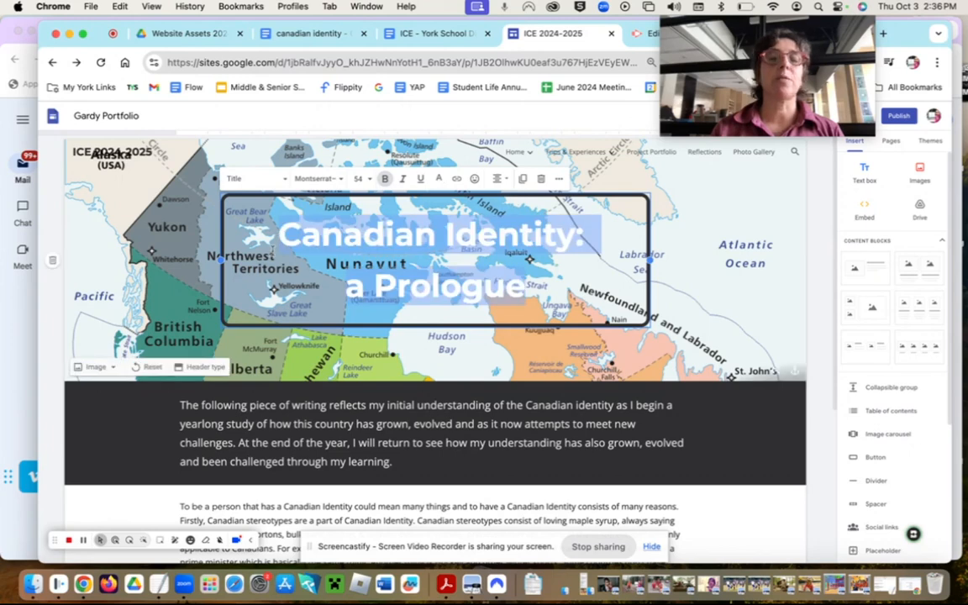
click(104, 370)
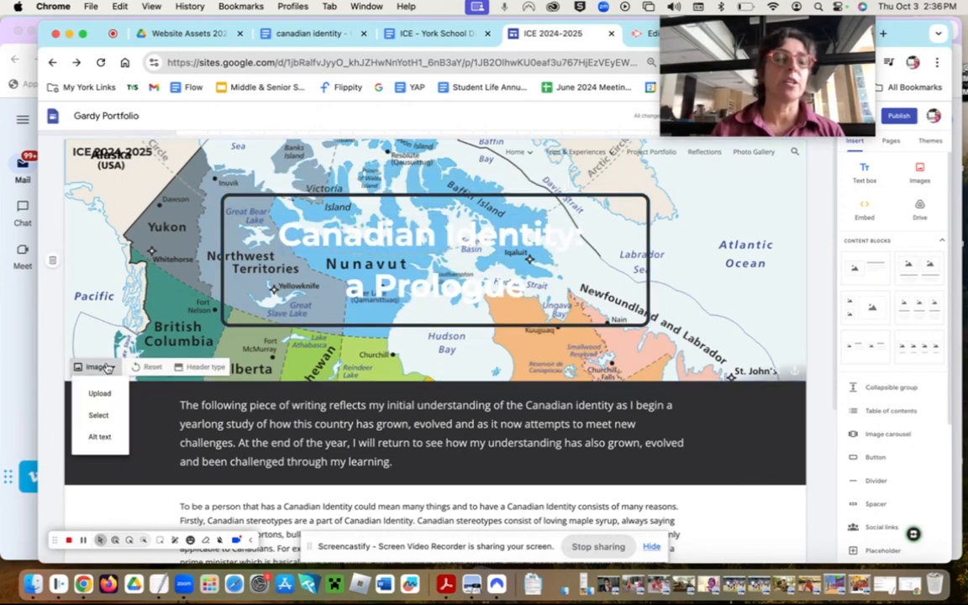
Step: Replace the header background with a black Canada map from a Google Images search for 'canada'
click(99, 415)
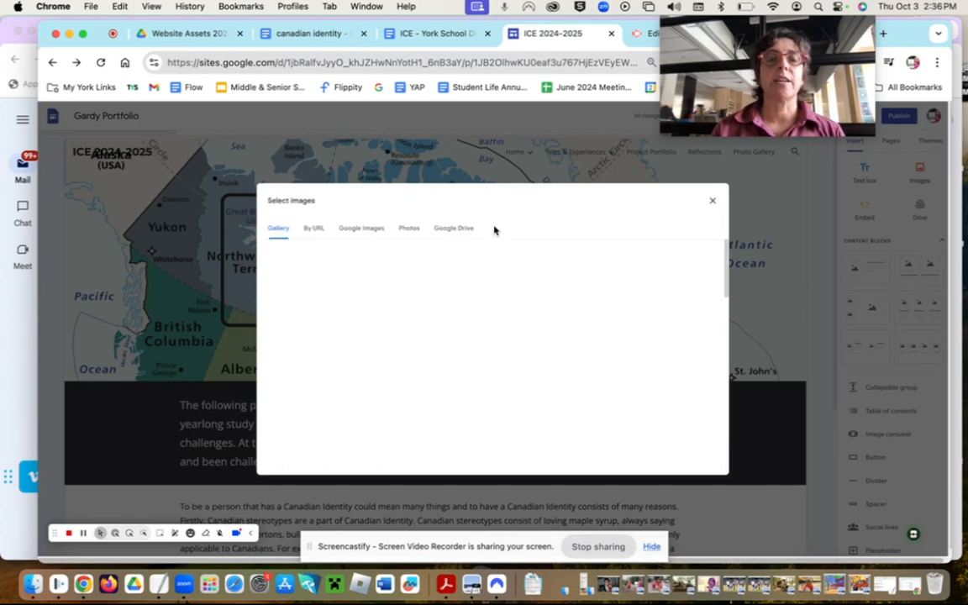
click(363, 230)
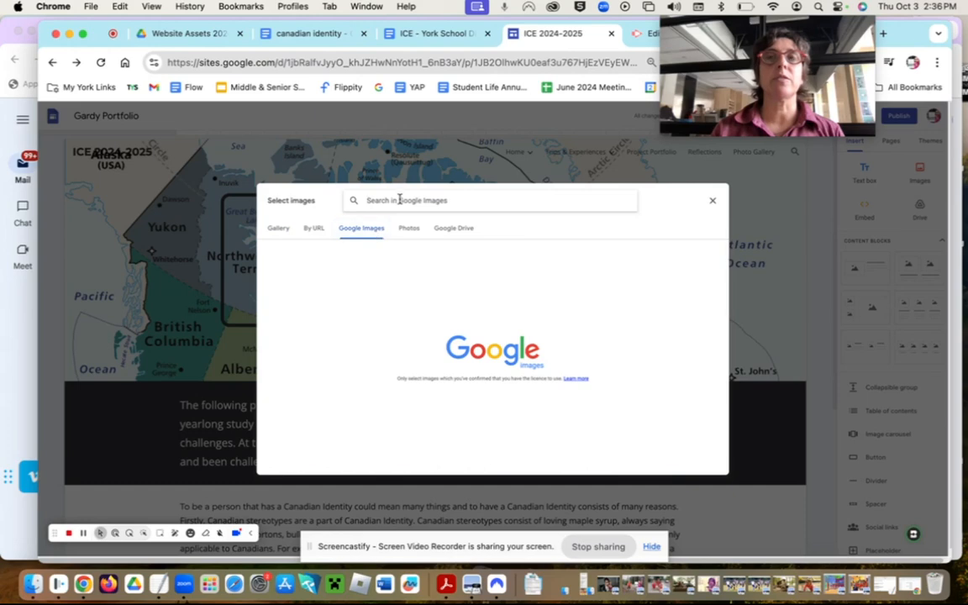
click(400, 200)
text(canad)
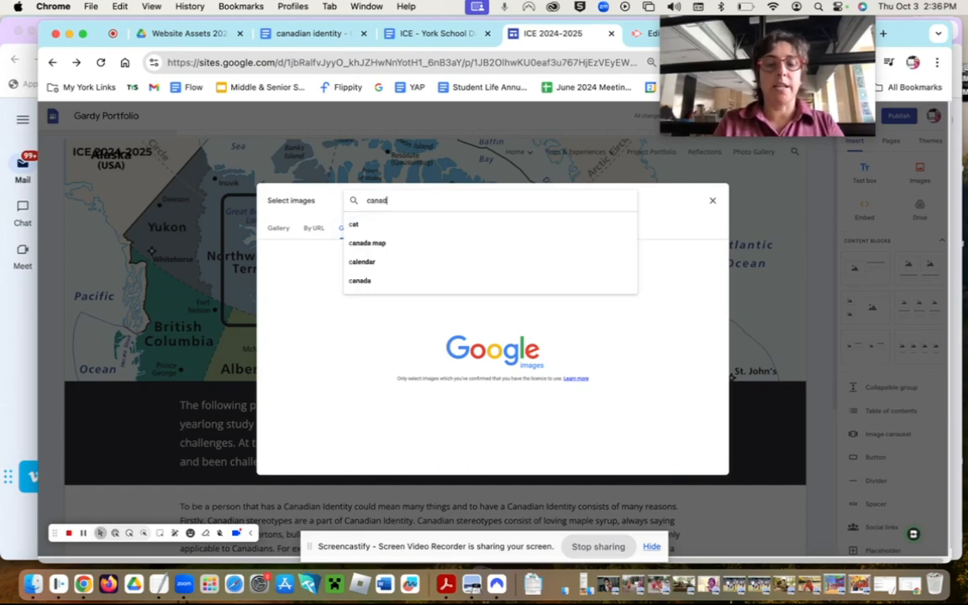
text(a)
key(Return)
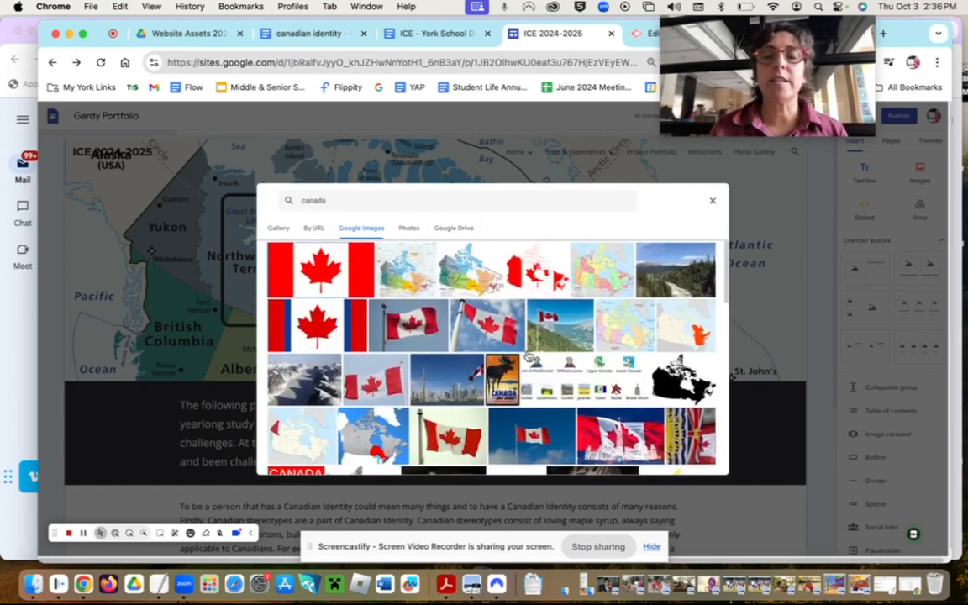
scroll(527, 356, down, 3)
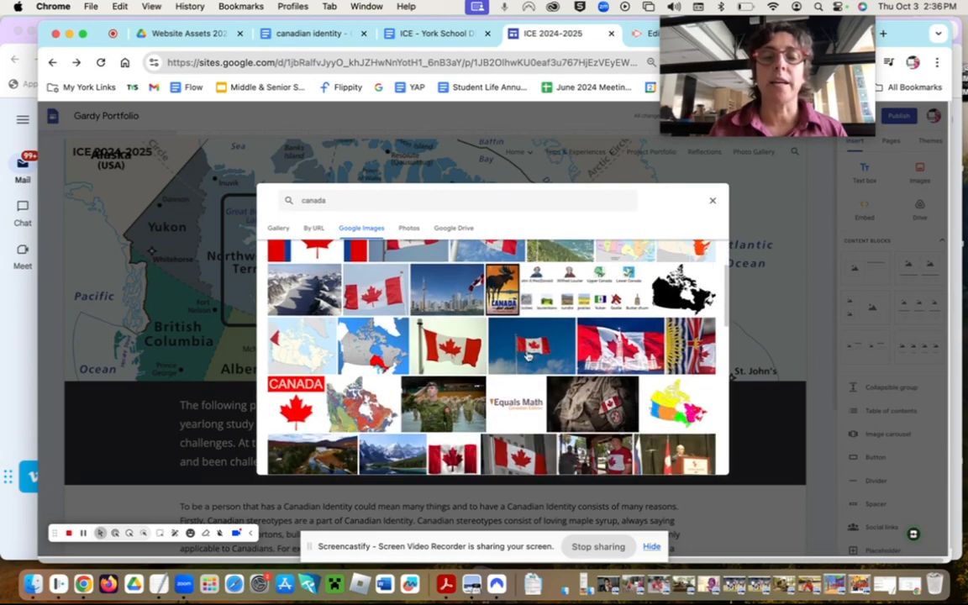
scroll(528, 356, down, 3)
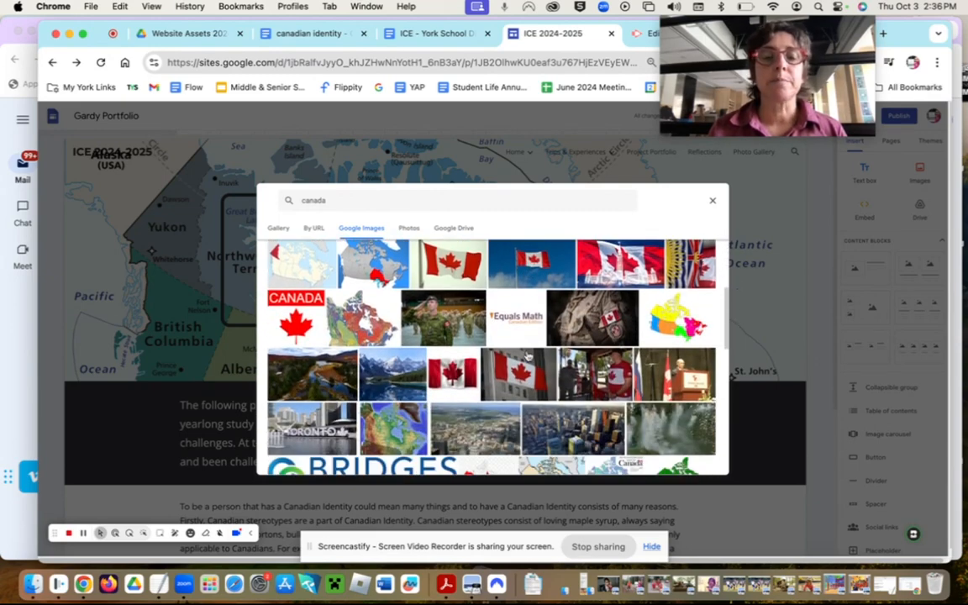
scroll(527, 356, down, 10)
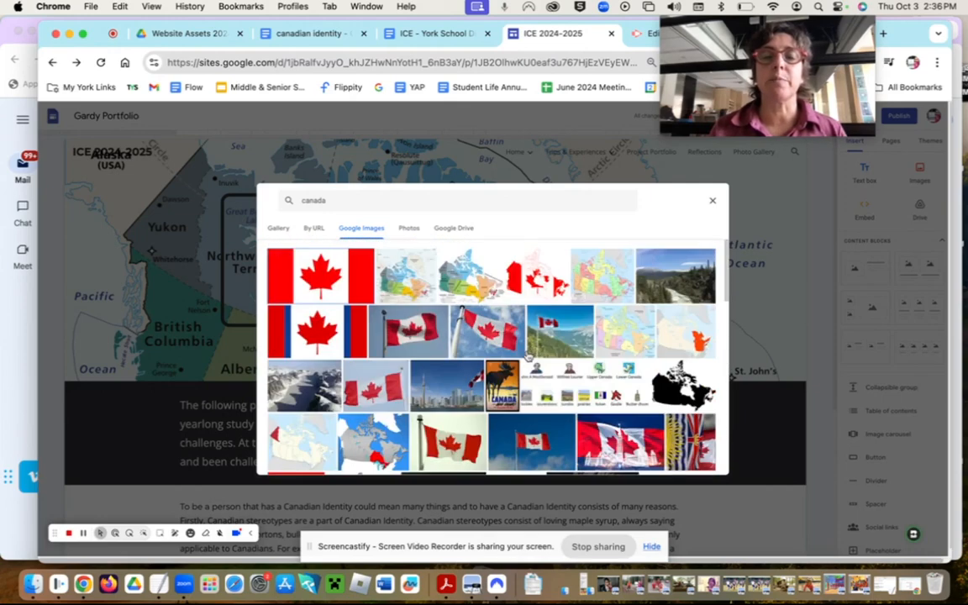
scroll(536, 364, down, 1)
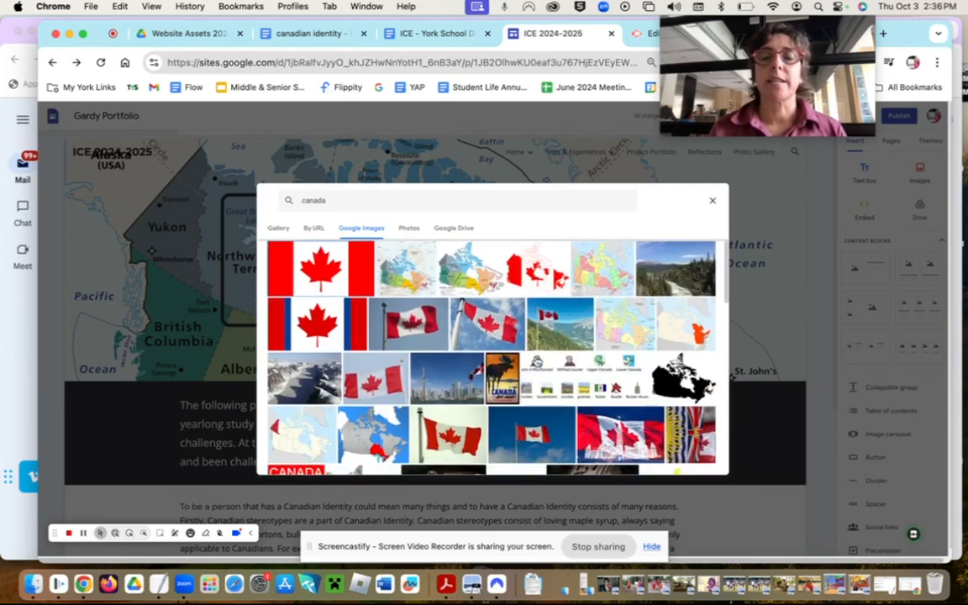
scroll(730, 376, down, 1)
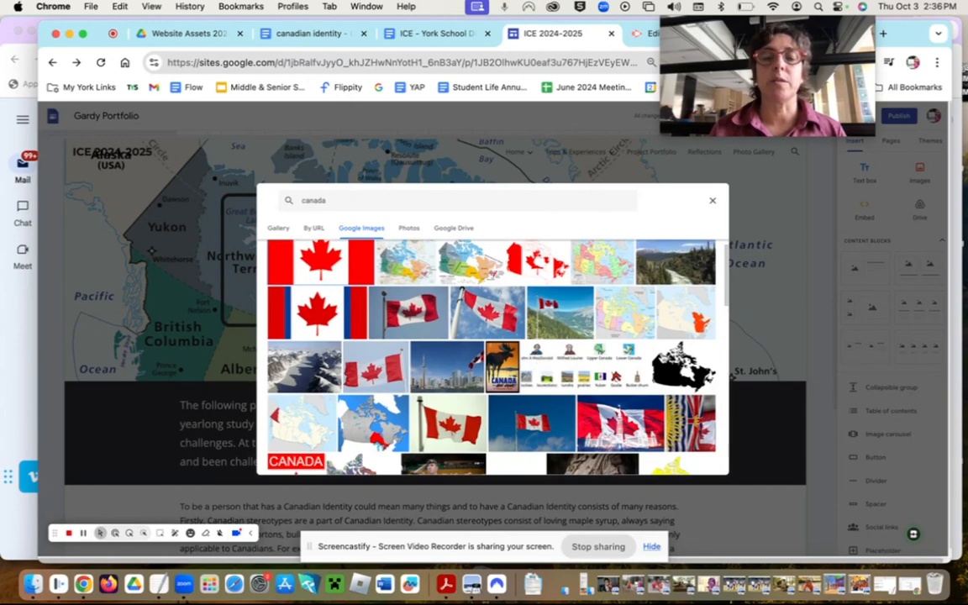
click(713, 374)
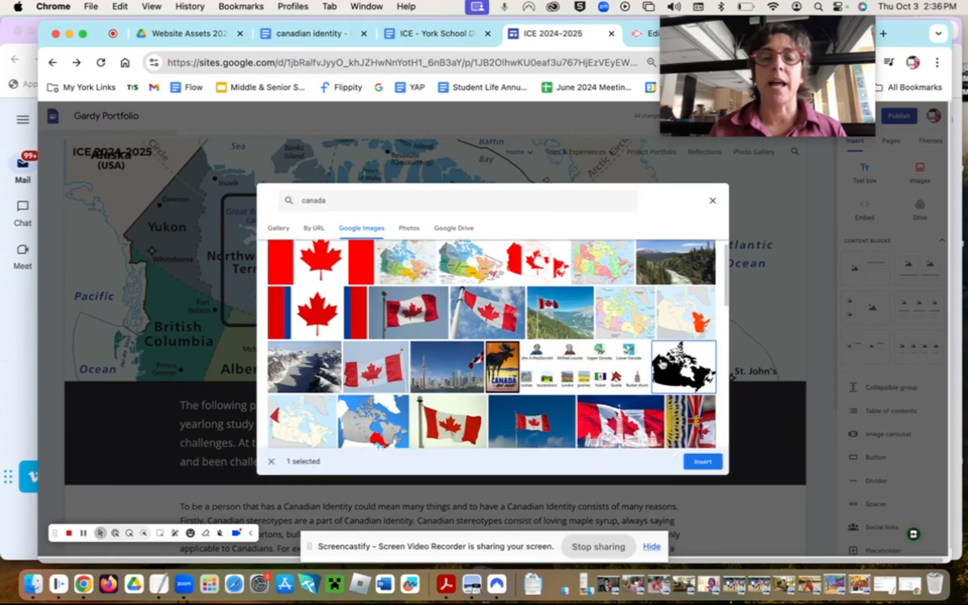
click(703, 461)
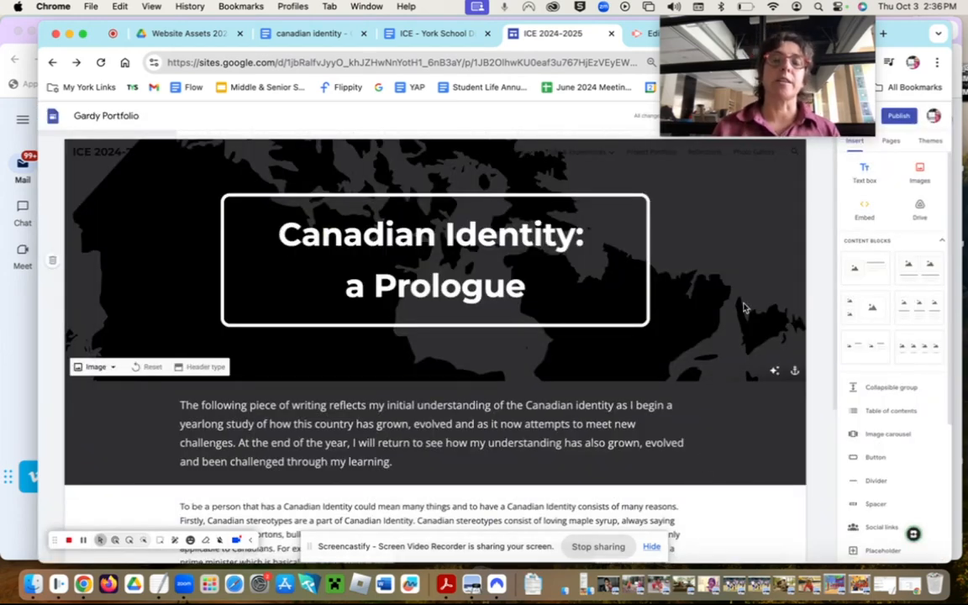
Step: Review the Canadian Identity page, then show the site's page list in the Pages panel
scroll(743, 308, down, 1)
scroll(743, 308, up, 1)
scroll(745, 307, down, 2)
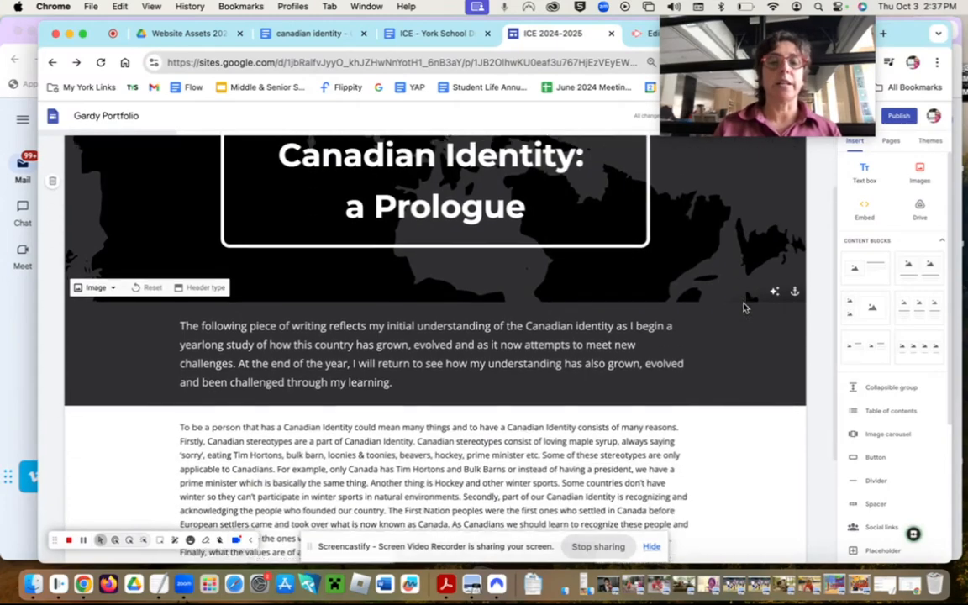
scroll(745, 306, up, 2)
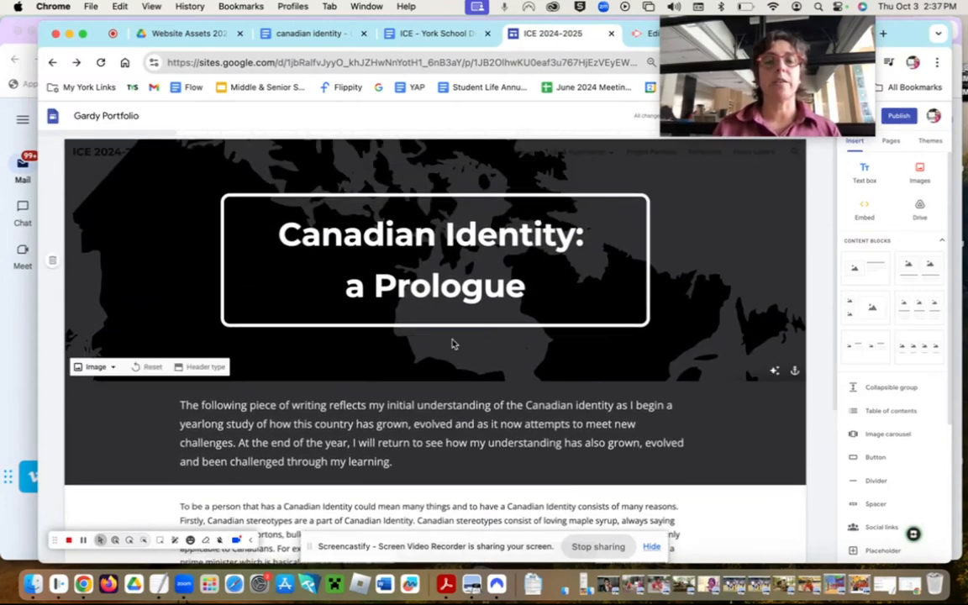
scroll(452, 344, down, 5)
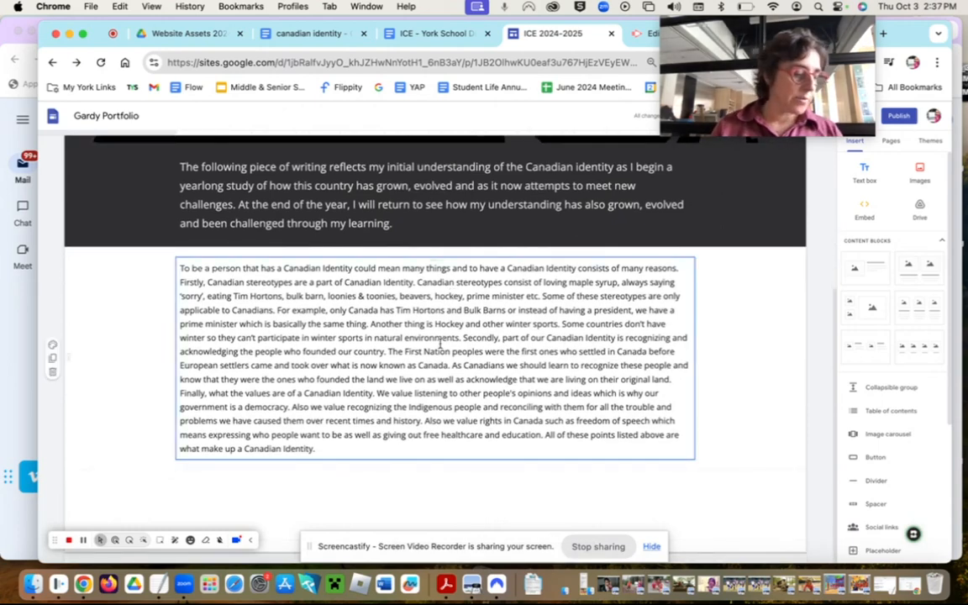
scroll(439, 344, up, 5)
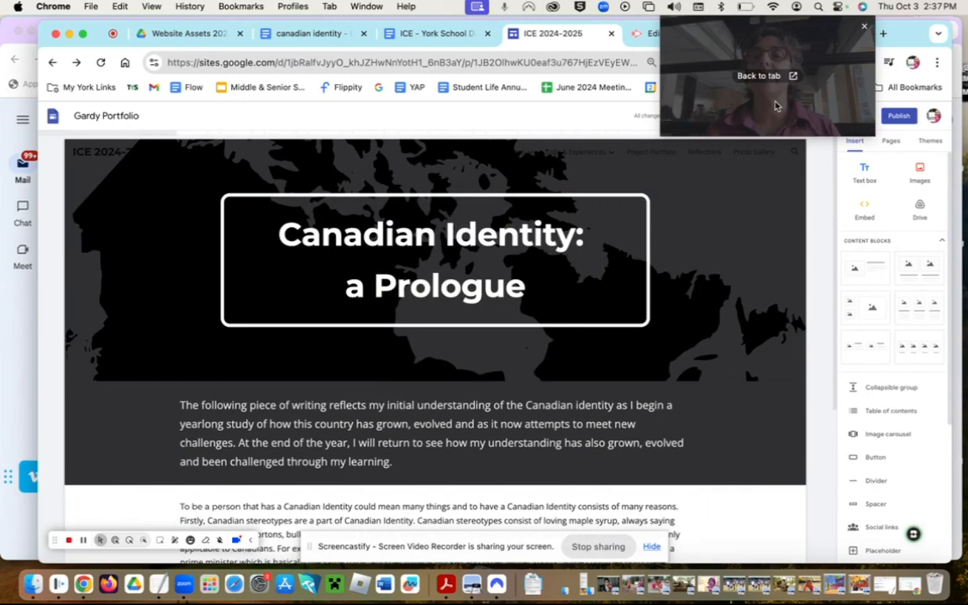
drag(695, 71, 72, 125)
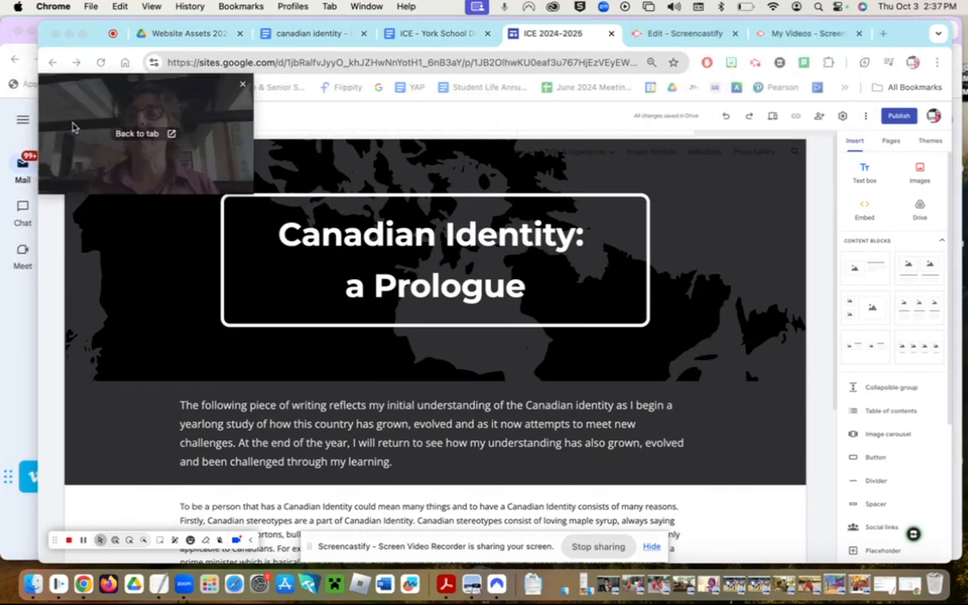
click(892, 142)
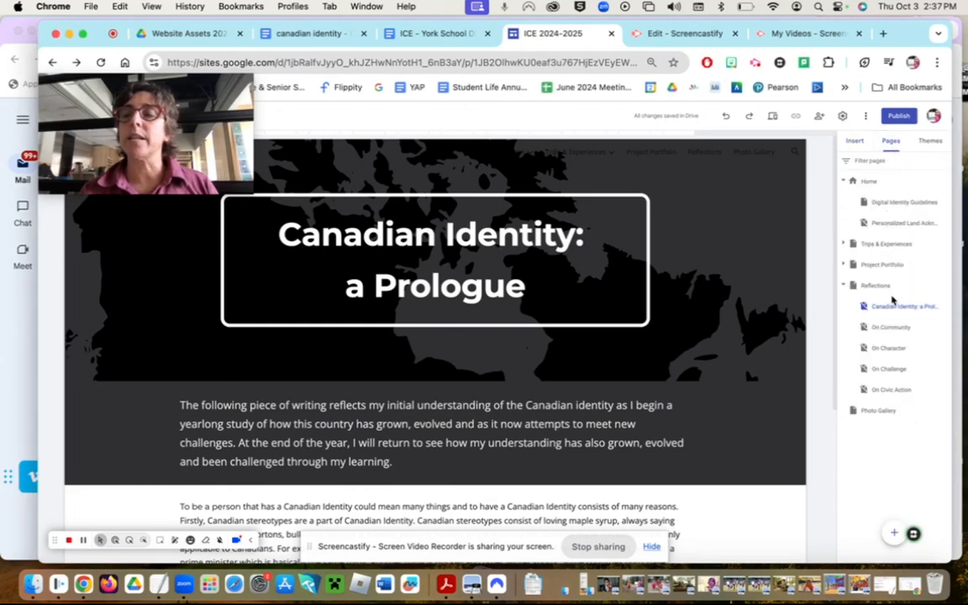
Step: Show the Canadian Identity: a Prologue page in navigation, then open the Home page
click(945, 307)
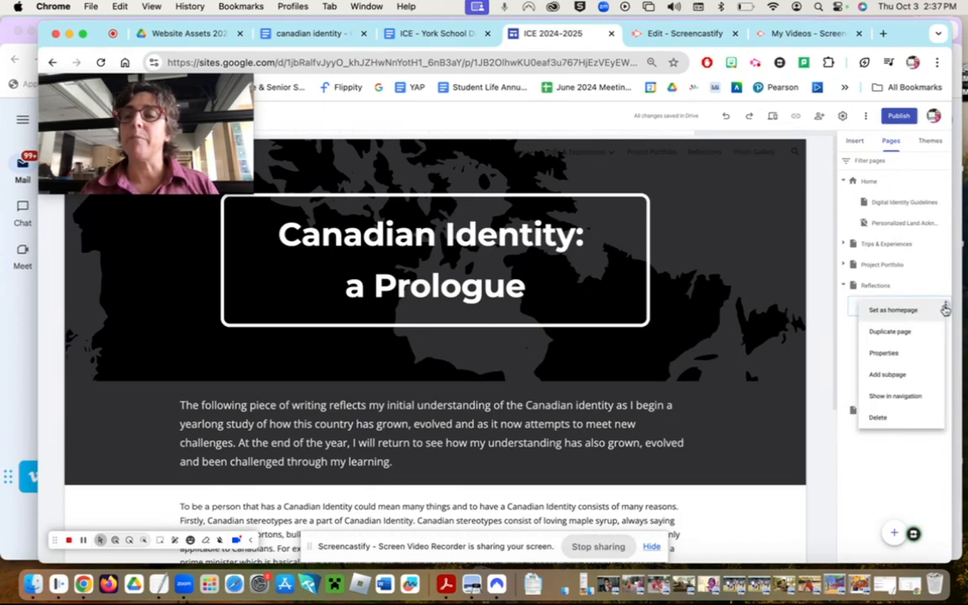
click(913, 402)
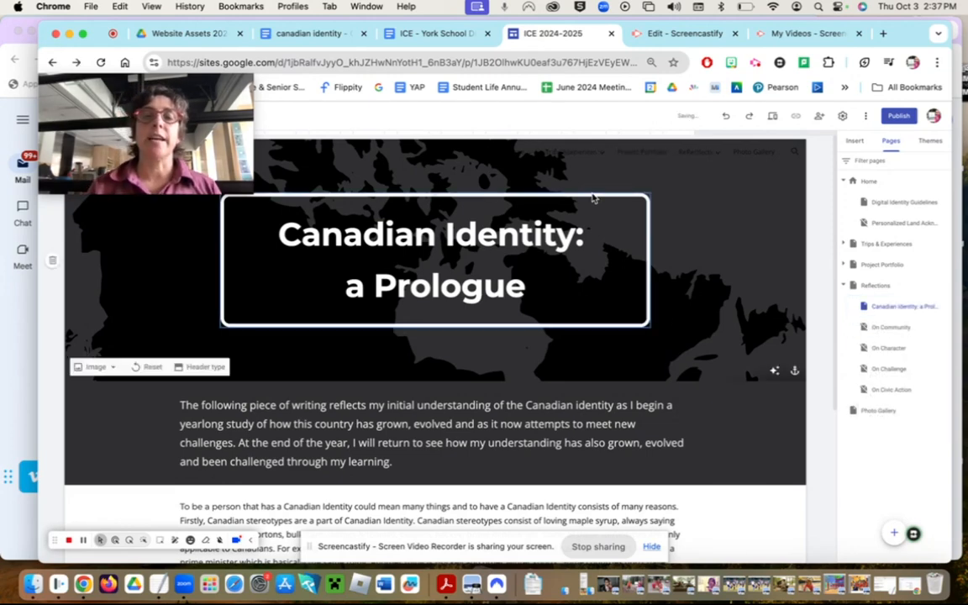
mouse_move(605, 144)
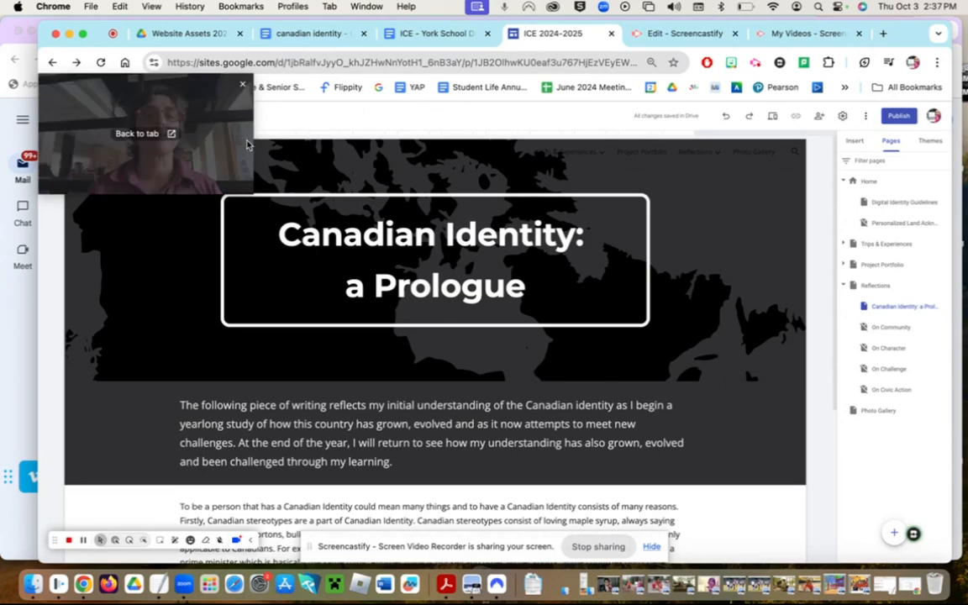
click(866, 183)
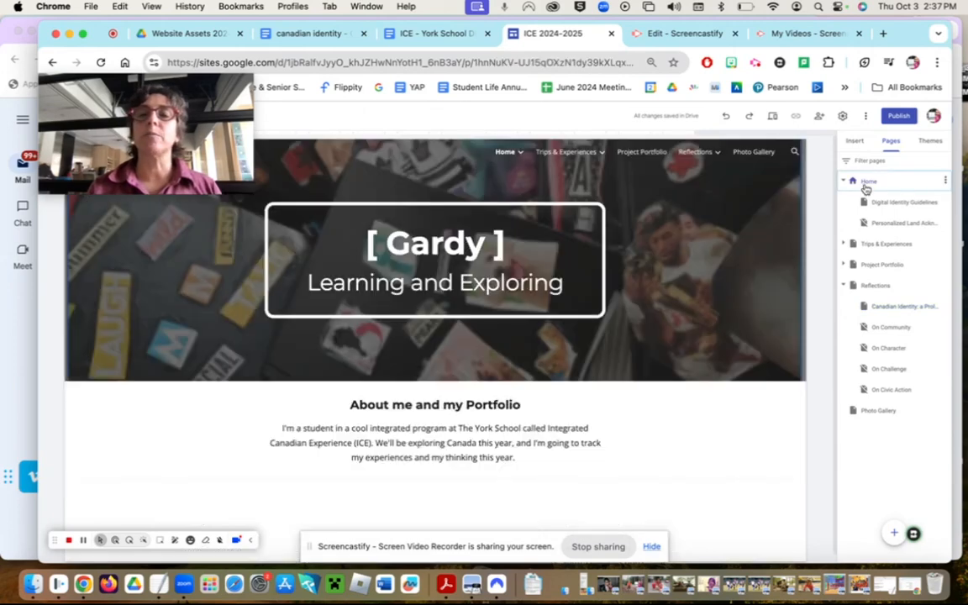
Step: Expand Trips & Experiences in the page list and open the Toronto Islands page
mouse_move(551, 155)
mouse_move(716, 164)
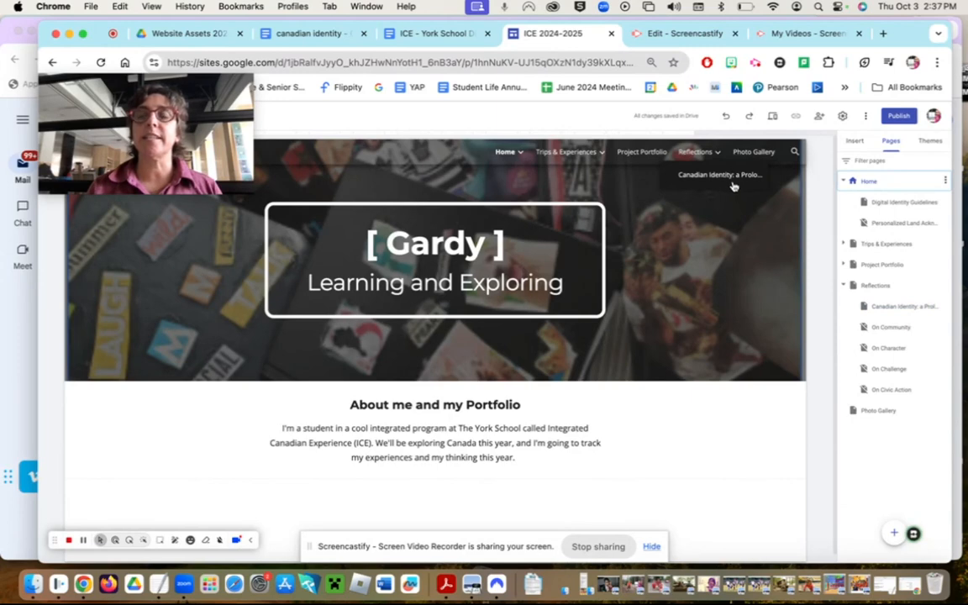
mouse_move(124, 159)
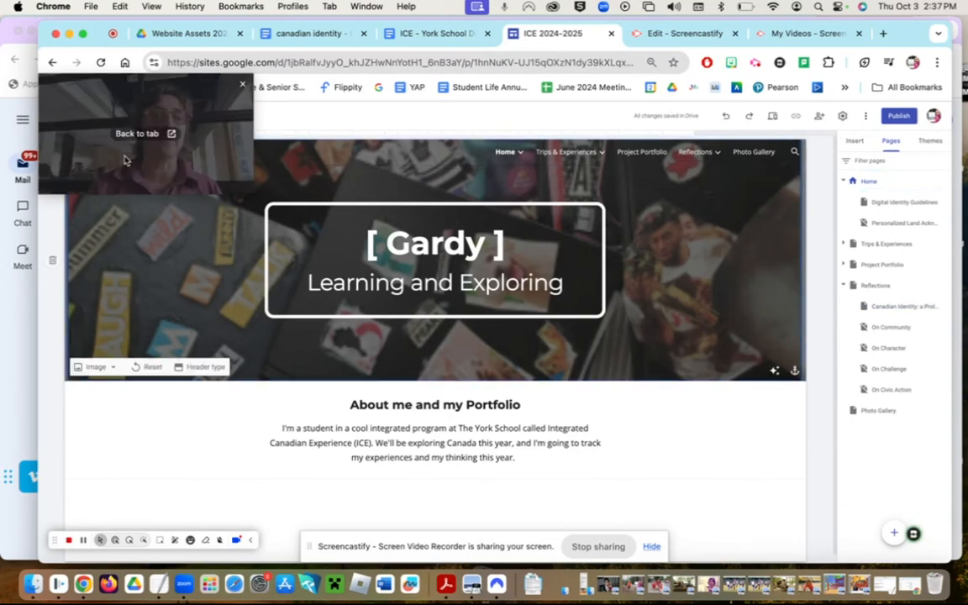
drag(165, 182, 185, 279)
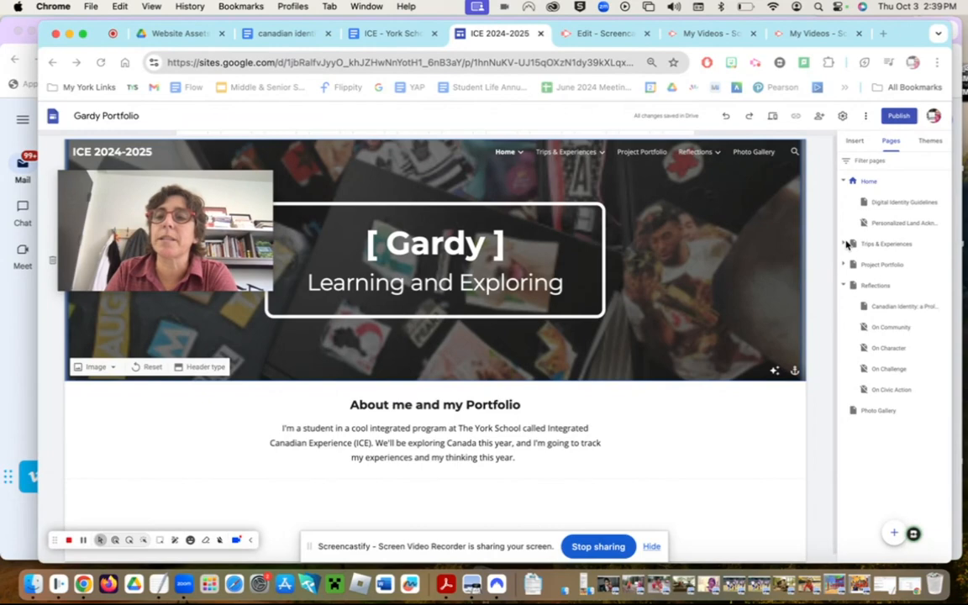
click(845, 245)
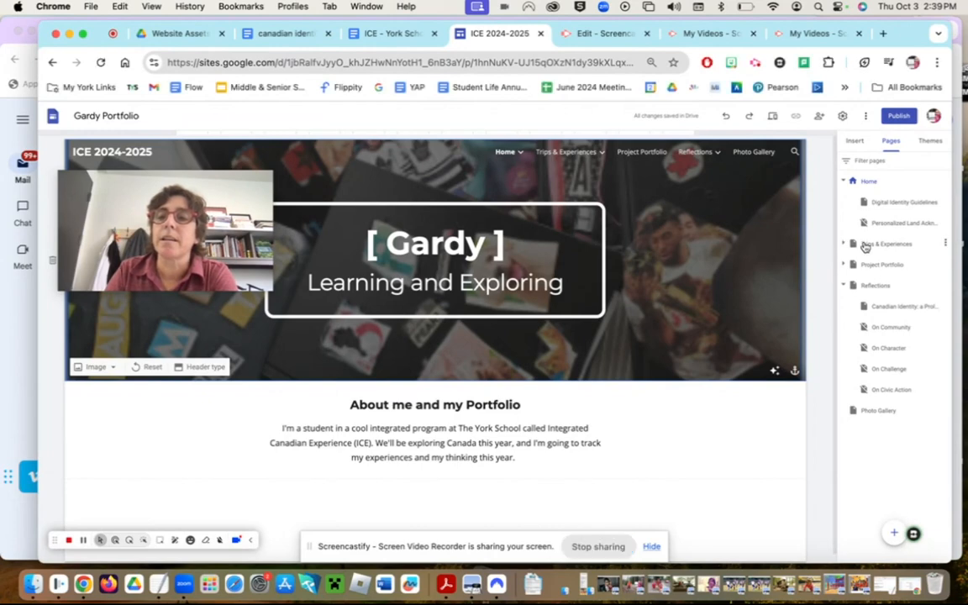
click(845, 243)
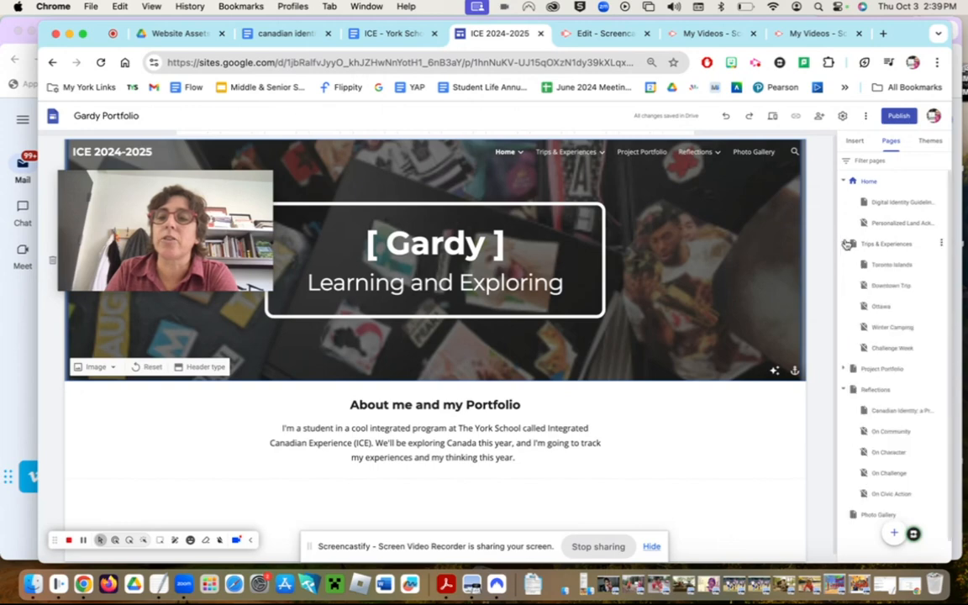
click(891, 266)
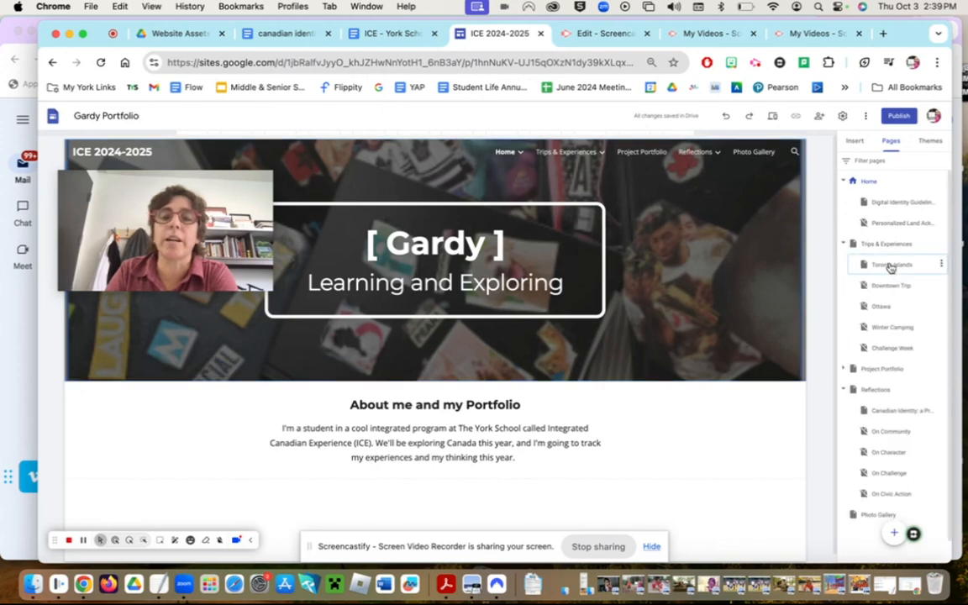
drag(200, 174, 844, 63)
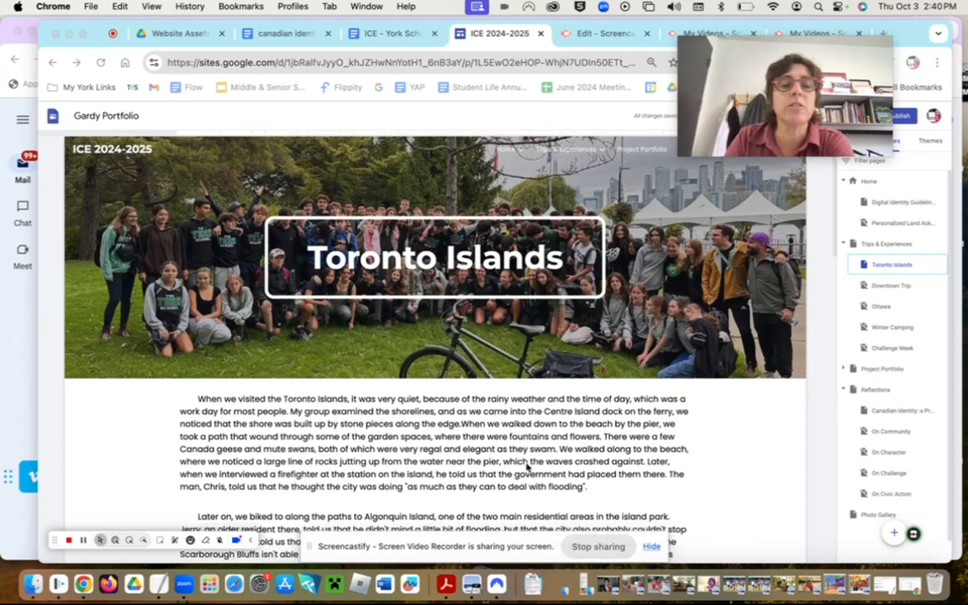
scroll(475, 420, down, 4)
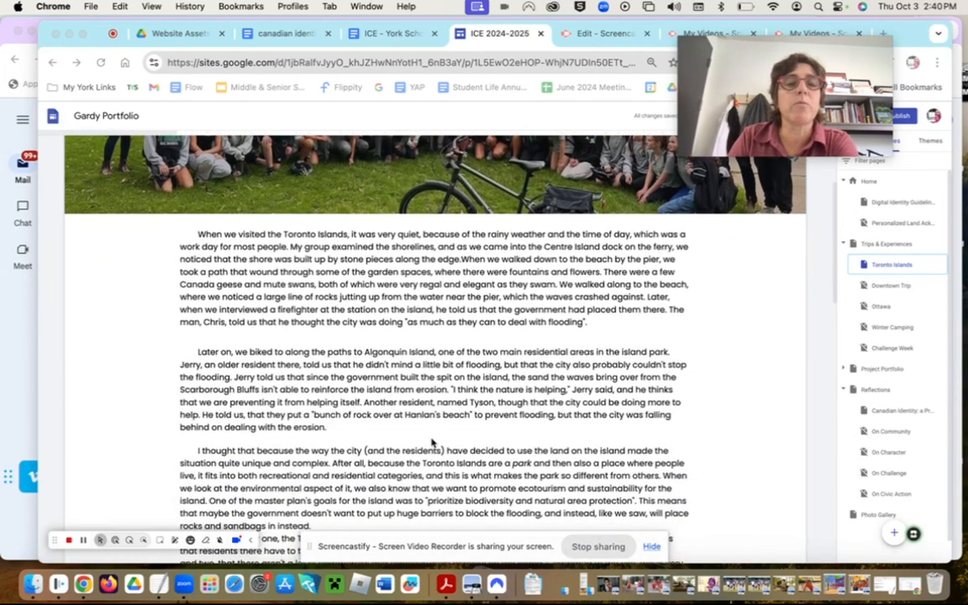
scroll(432, 443, down, 2)
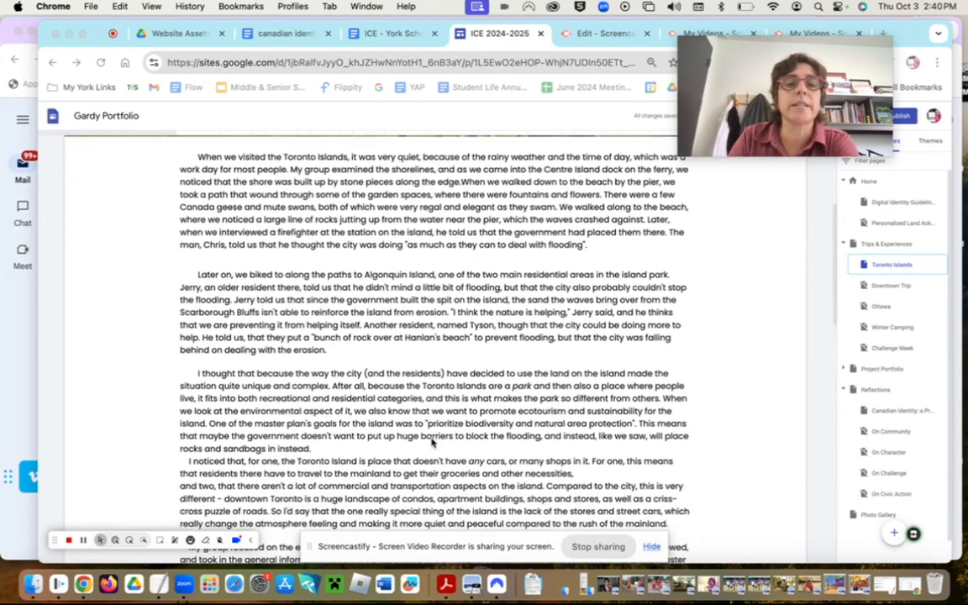
scroll(432, 443, down, 5)
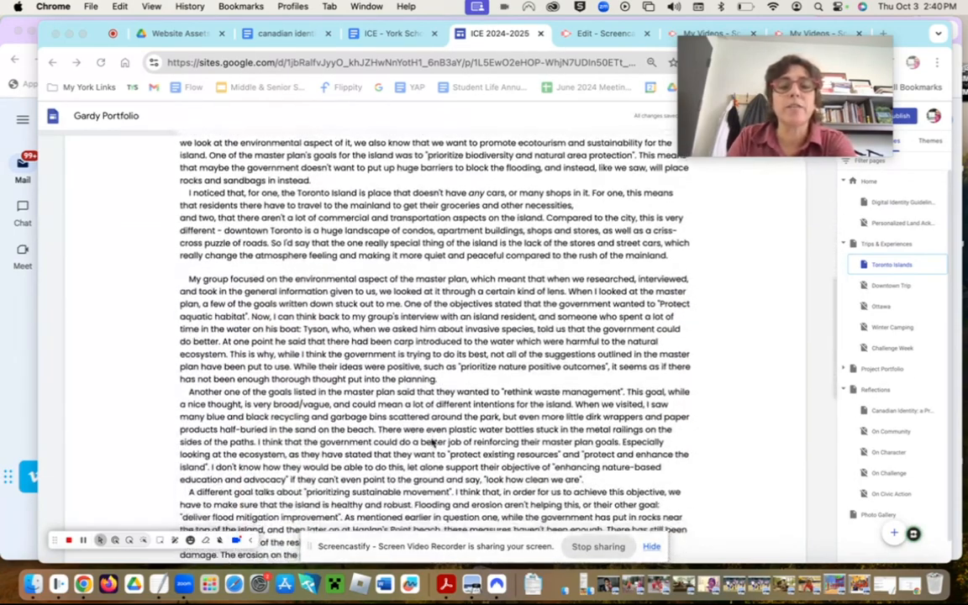
scroll(432, 443, down, 12)
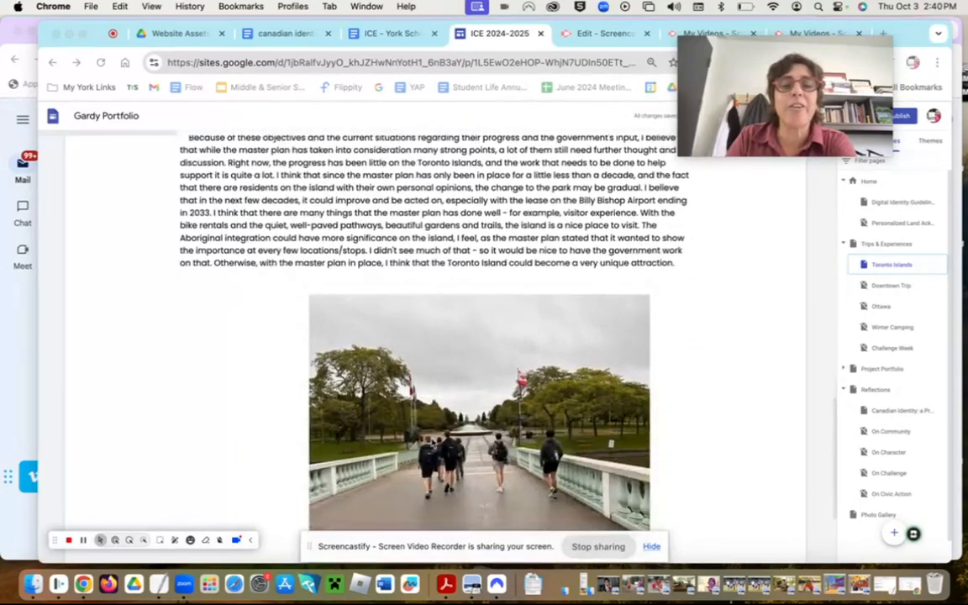
scroll(432, 443, down, 3)
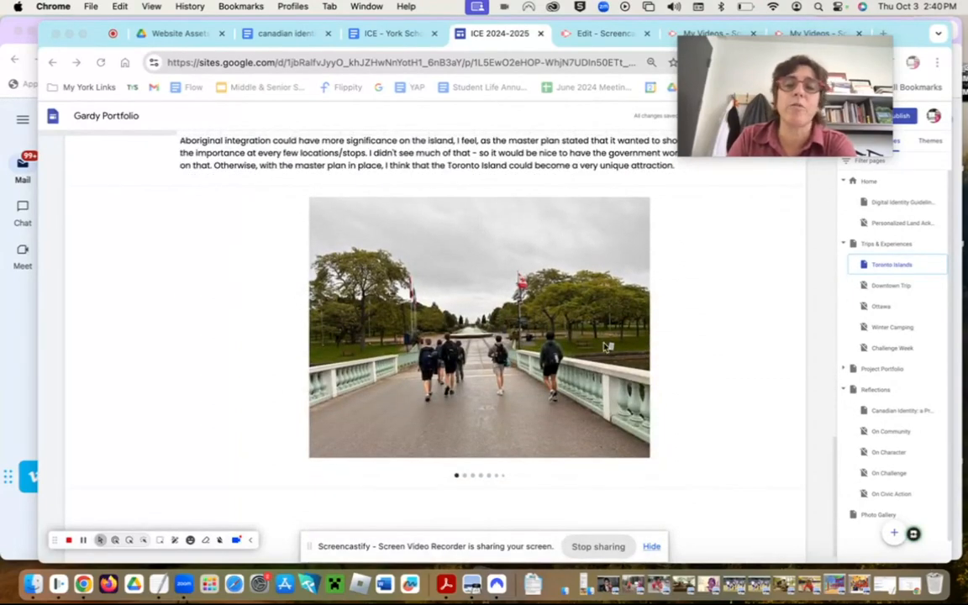
click(626, 336)
click(631, 338)
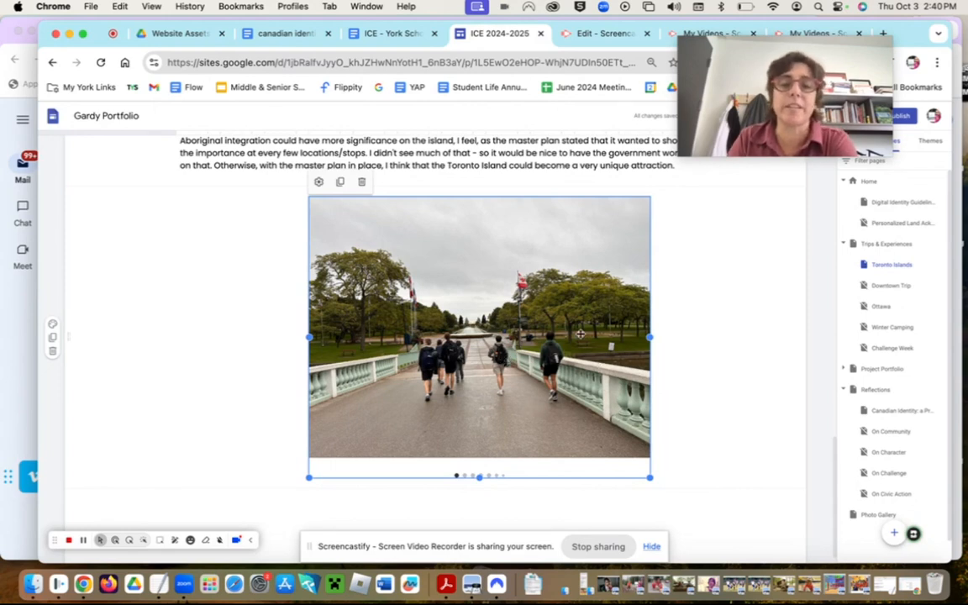
scroll(580, 333, up, 10)
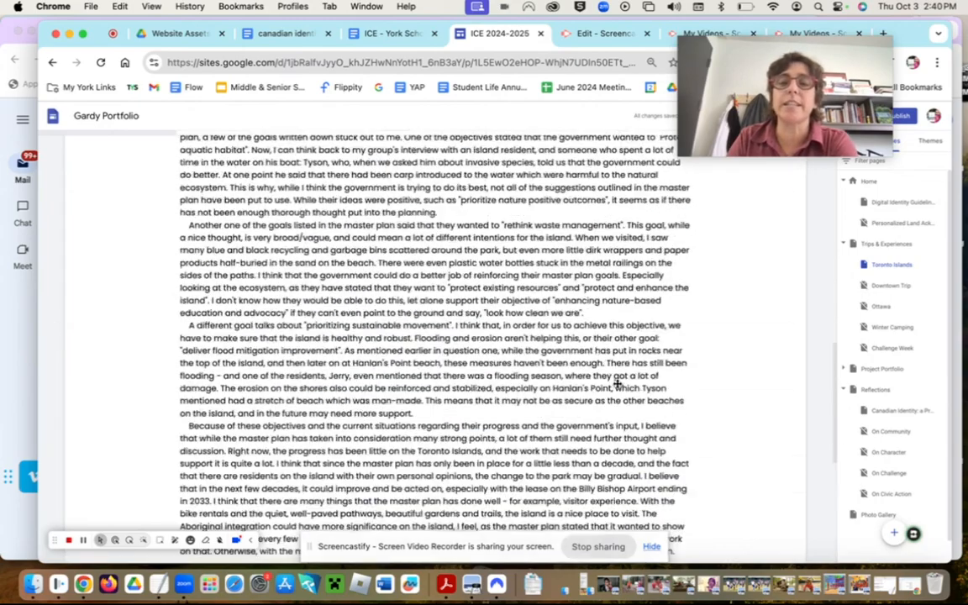
scroll(618, 383, up, 10)
mouse_move(766, 126)
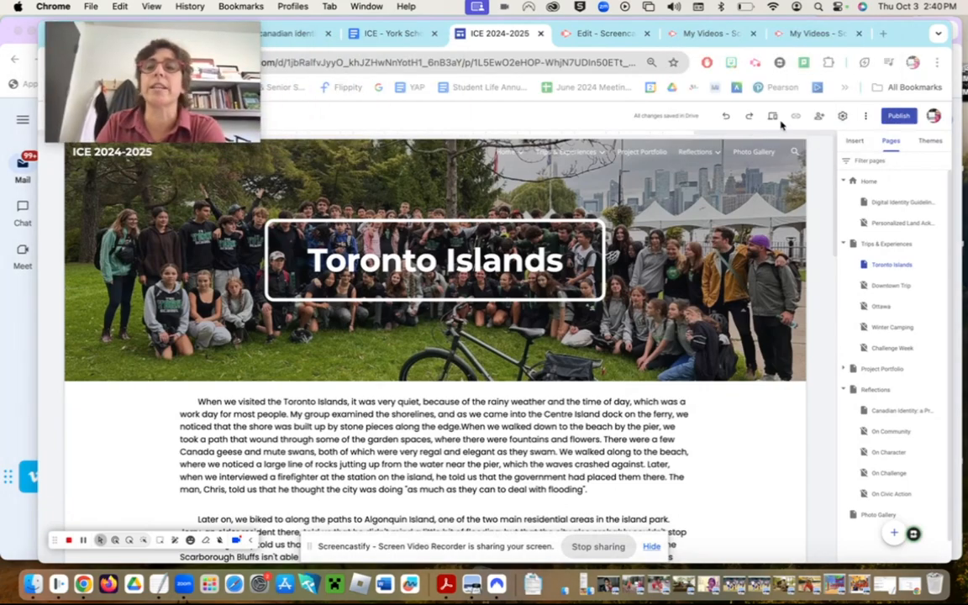
scroll(706, 320, down, 5)
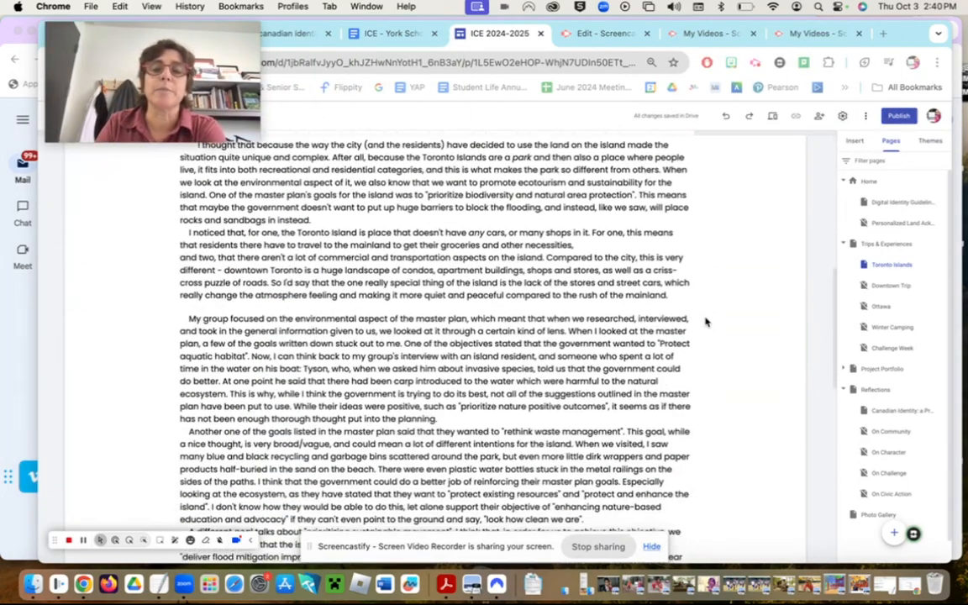
scroll(706, 320, down, 10)
scroll(523, 368, up, 15)
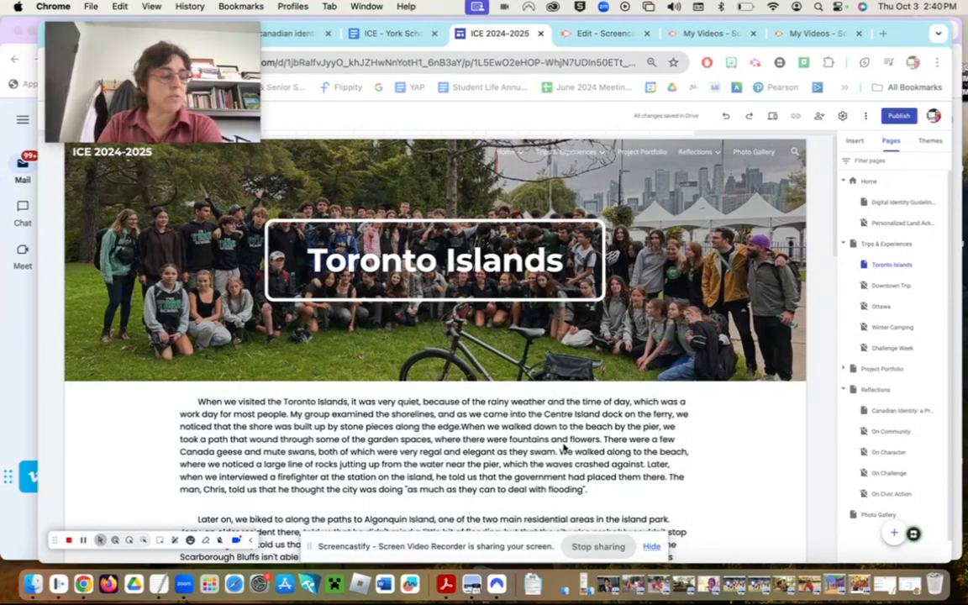
Step: Go to Trips & Experiences and follow the Toronto Islands card's link
click(564, 153)
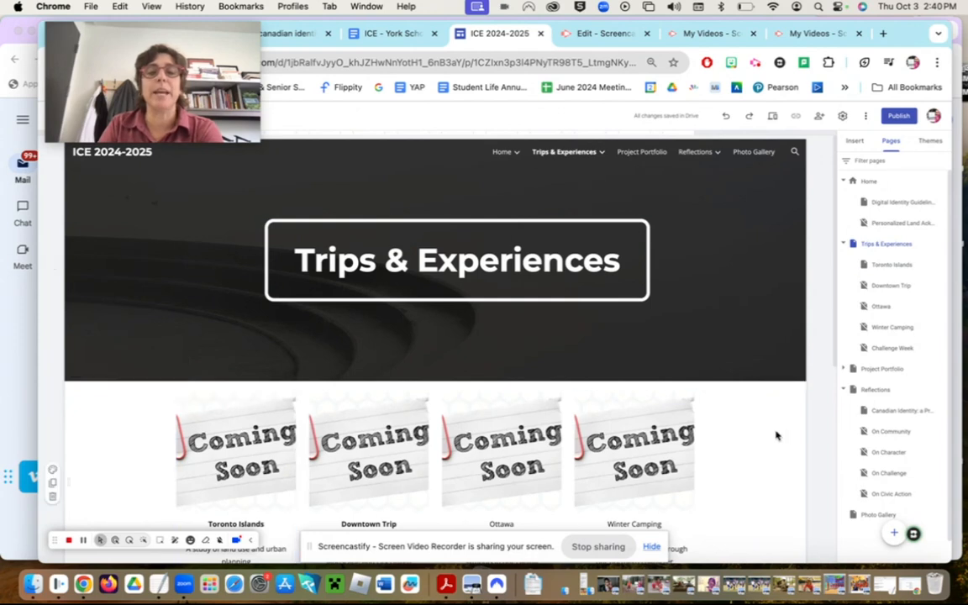
scroll(794, 433, down, 3)
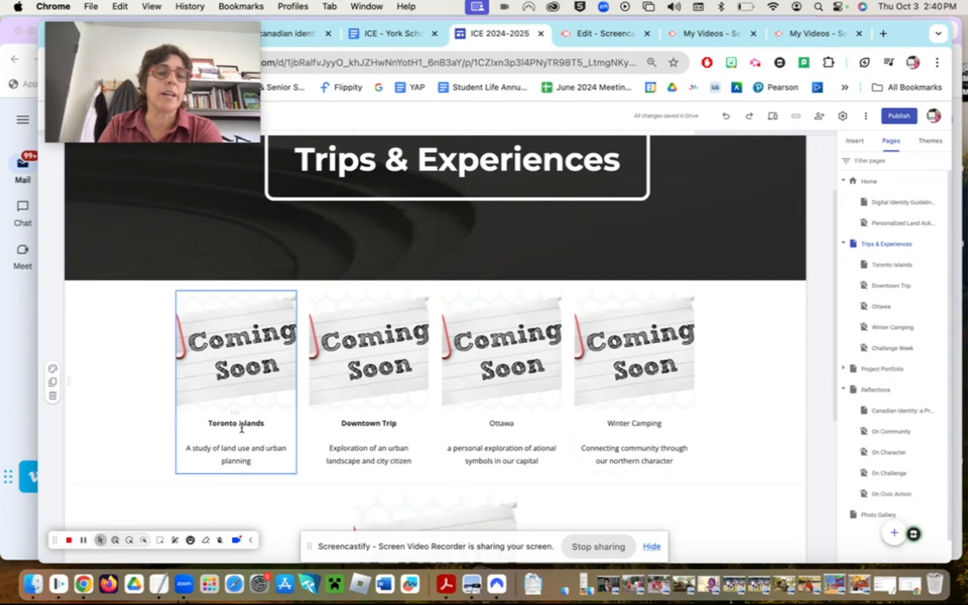
click(217, 326)
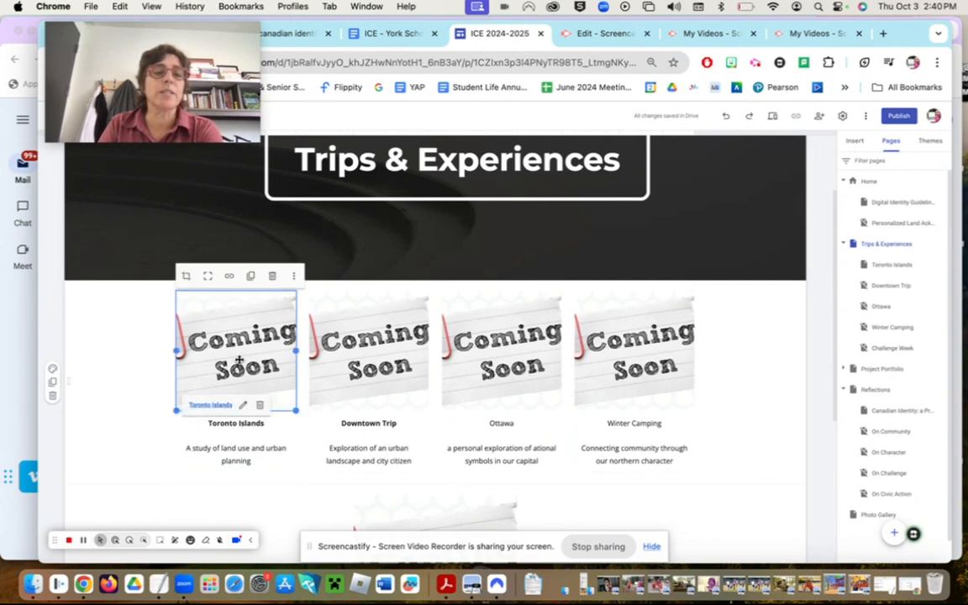
click(210, 405)
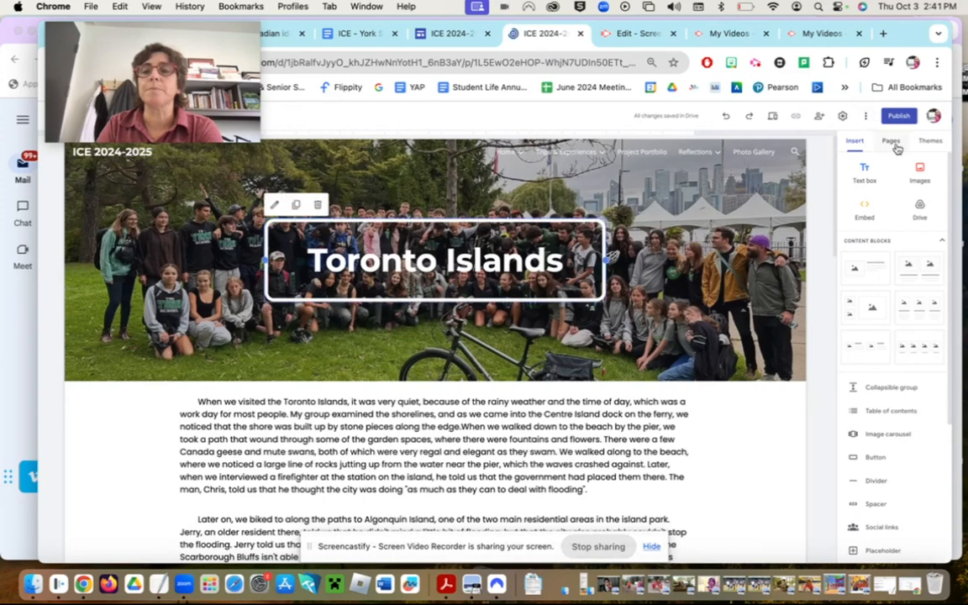
Step: Open the Toronto Islands page from the Pages panel and screenshot its header and text
click(892, 141)
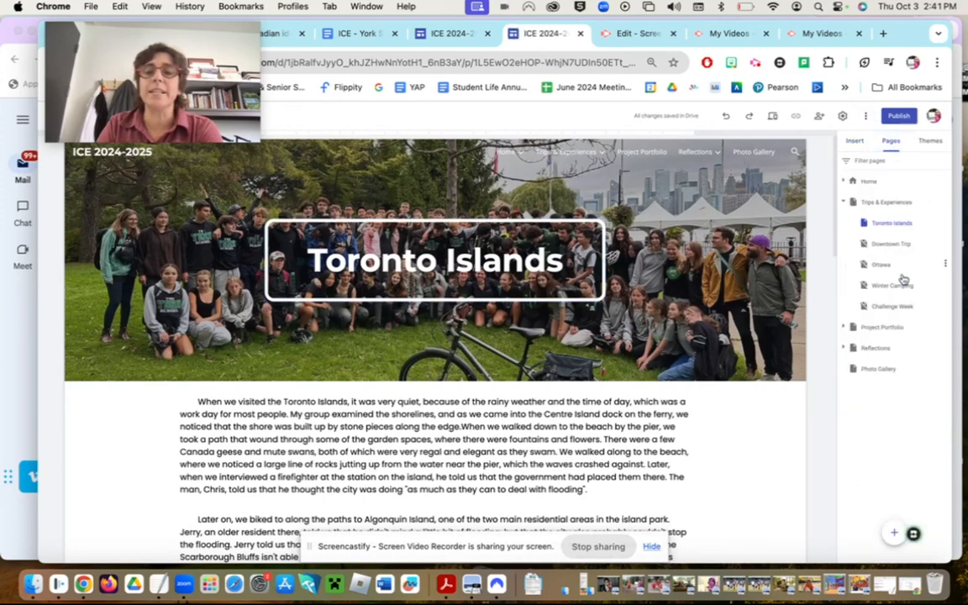
click(882, 205)
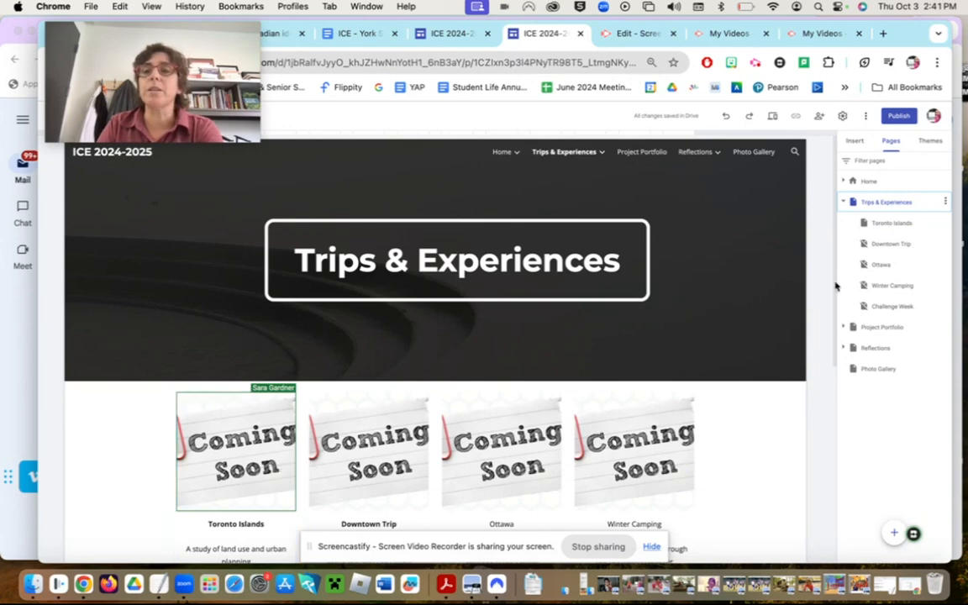
click(894, 223)
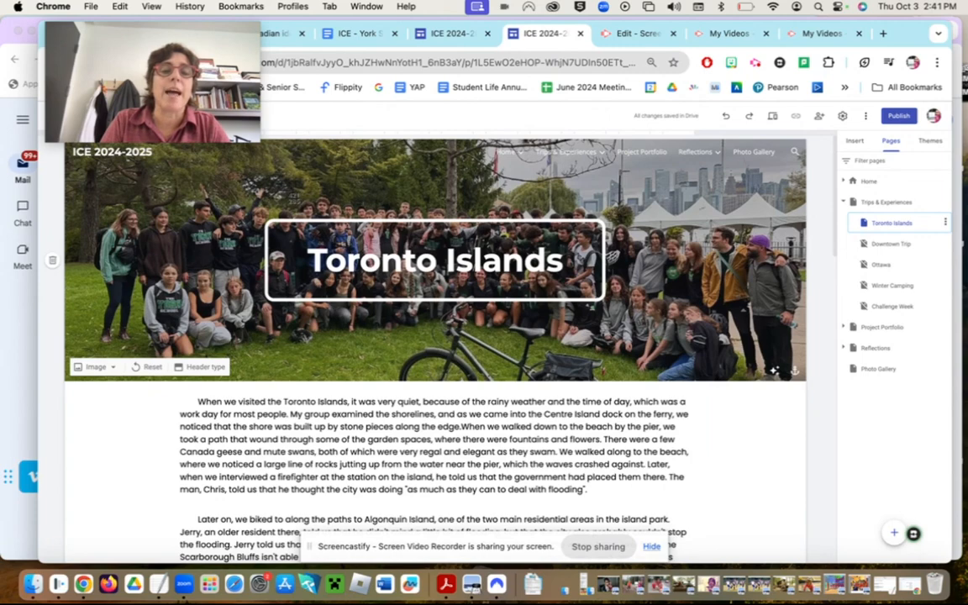
drag(284, 192, 591, 450)
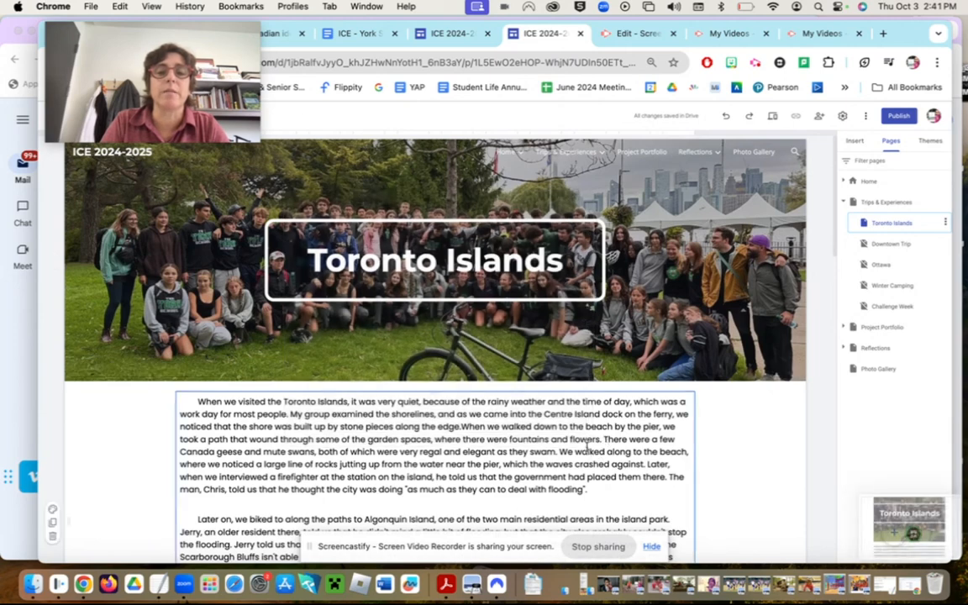
Step: Return to Trips & Experiences and select the Toronto Islands card's image
click(882, 205)
scroll(447, 363, down, 2)
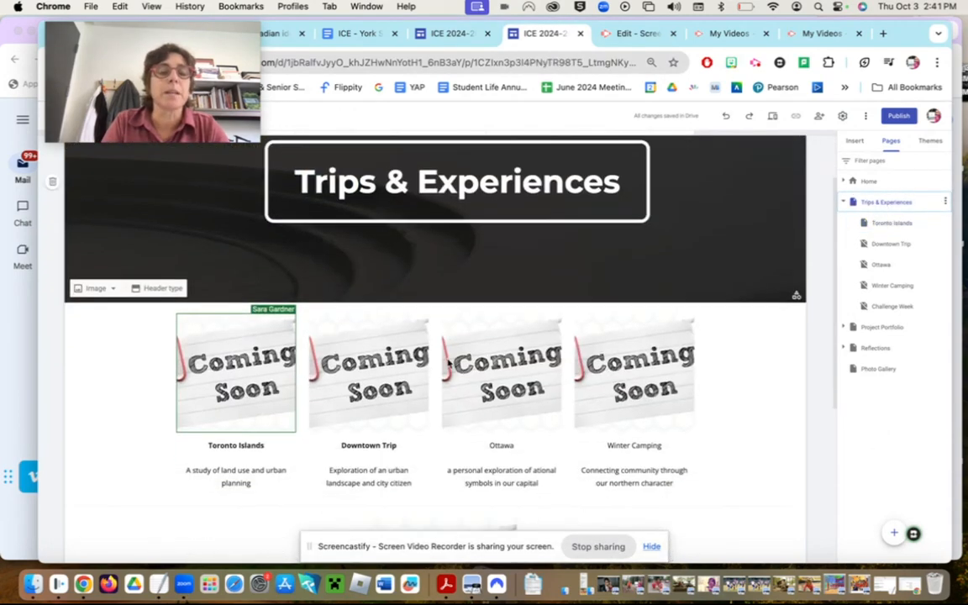
click(227, 367)
click(227, 366)
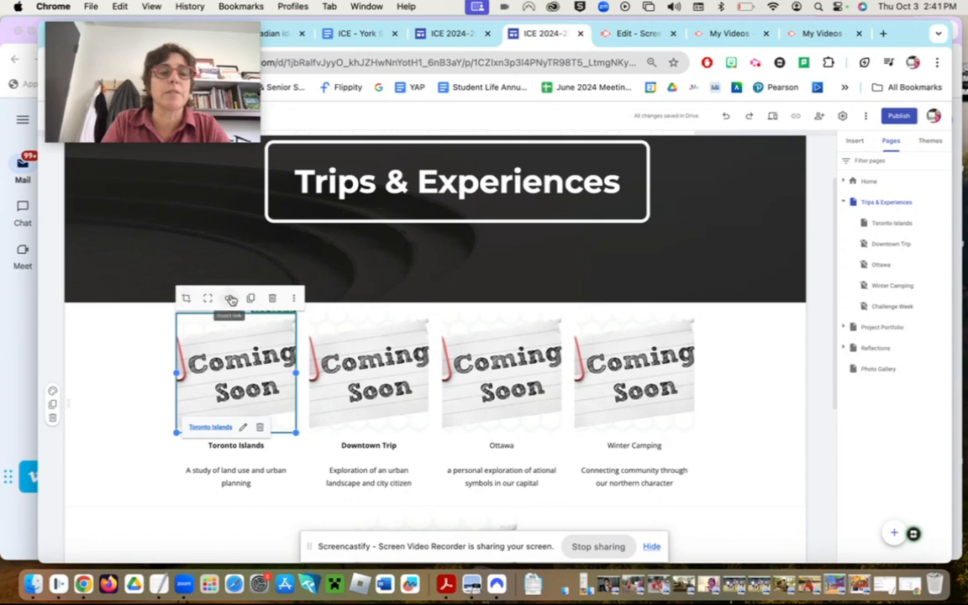
Step: Replace the Toronto Islands card image with the newest Toronto Islands screenshot from the Desktop
click(292, 300)
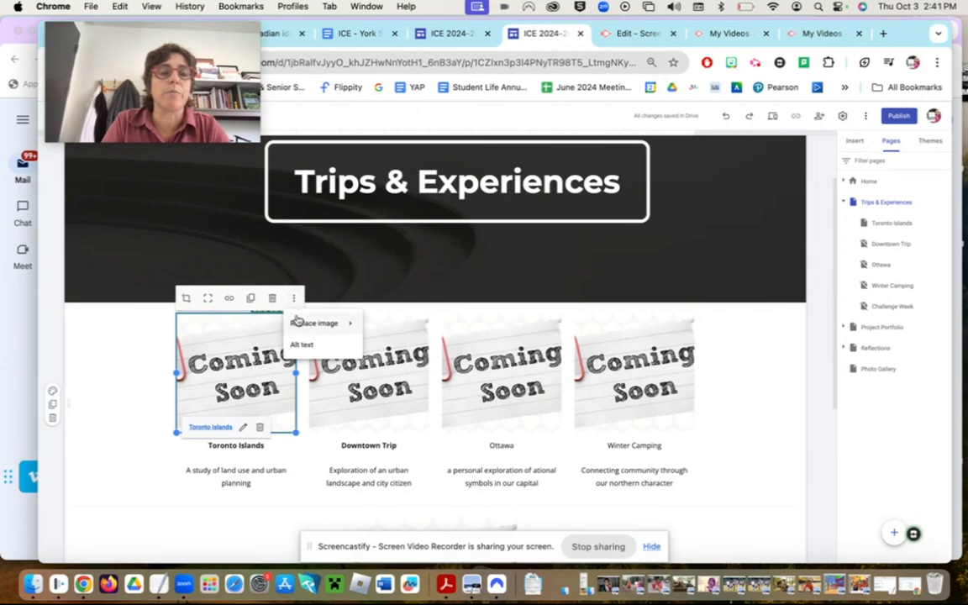
mouse_move(295, 320)
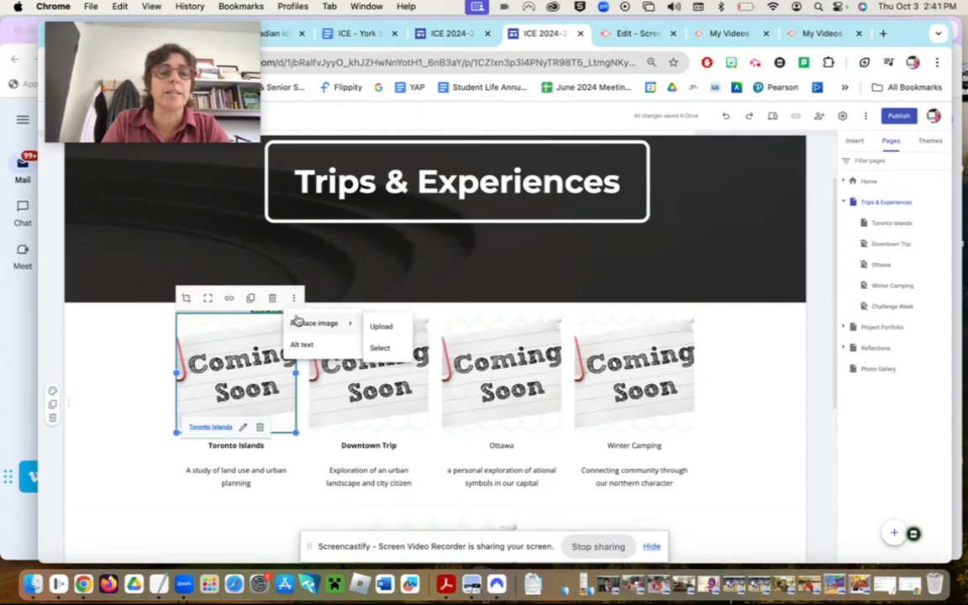
click(387, 329)
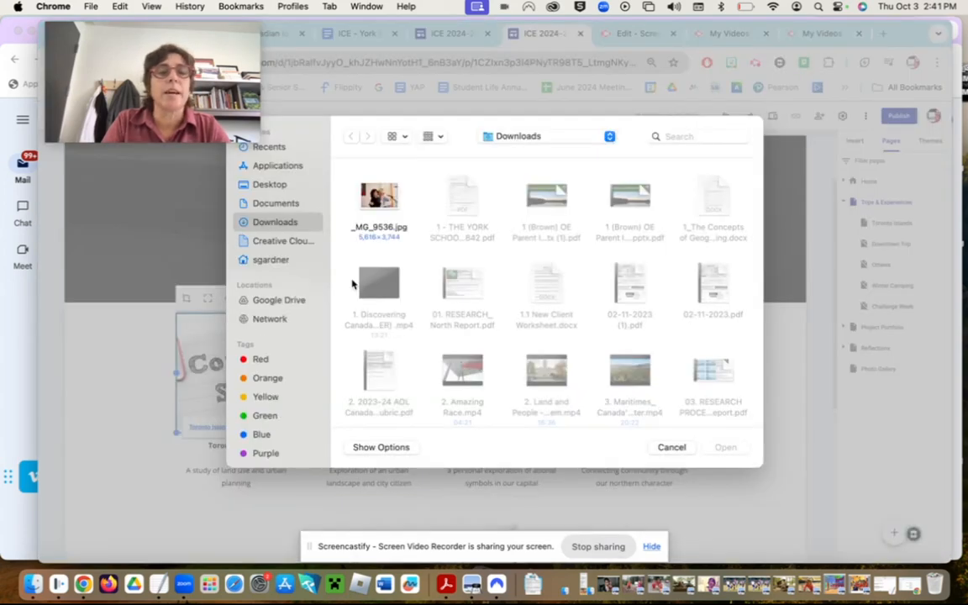
click(277, 186)
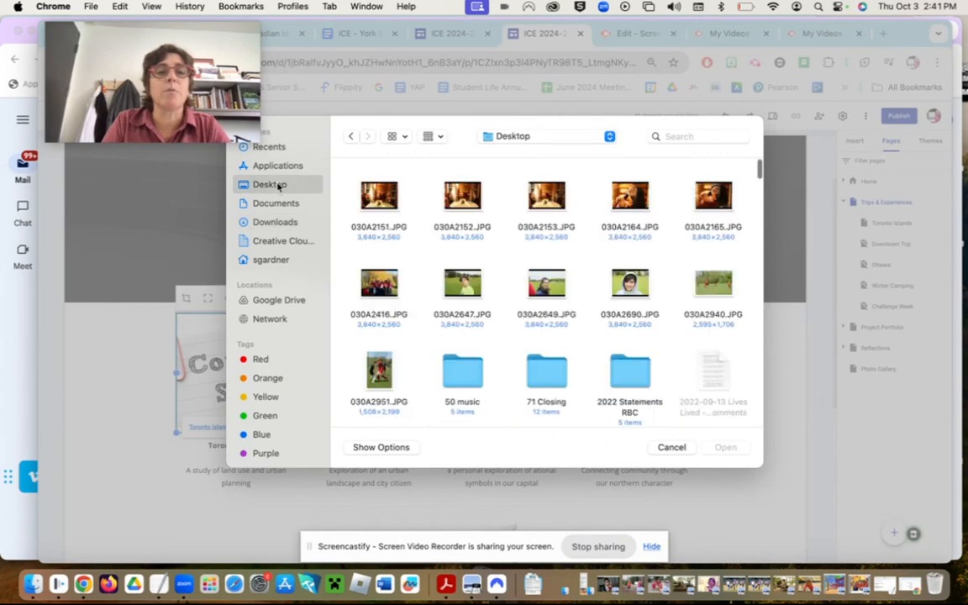
click(405, 138)
click(412, 214)
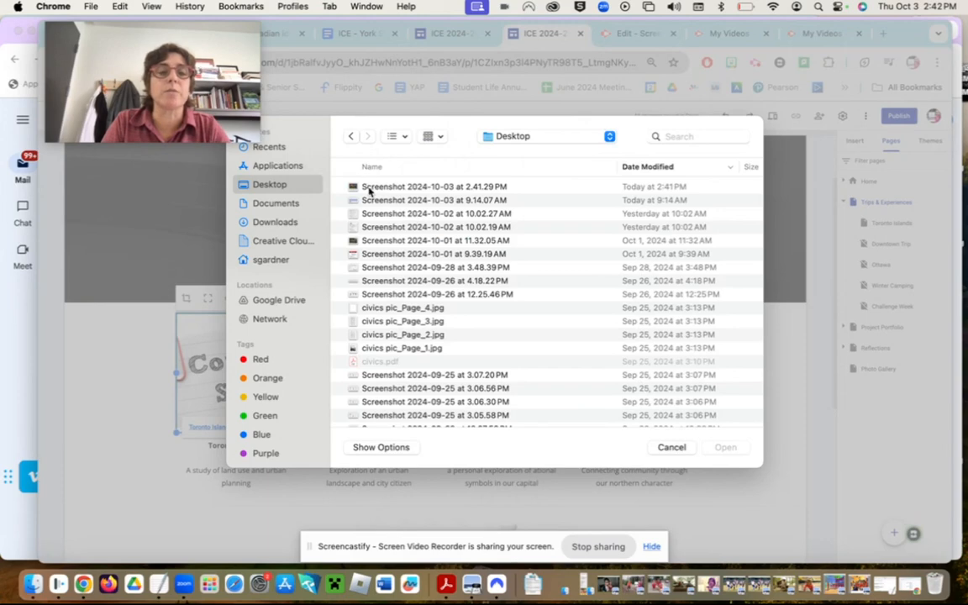
click(369, 191)
double_click(369, 192)
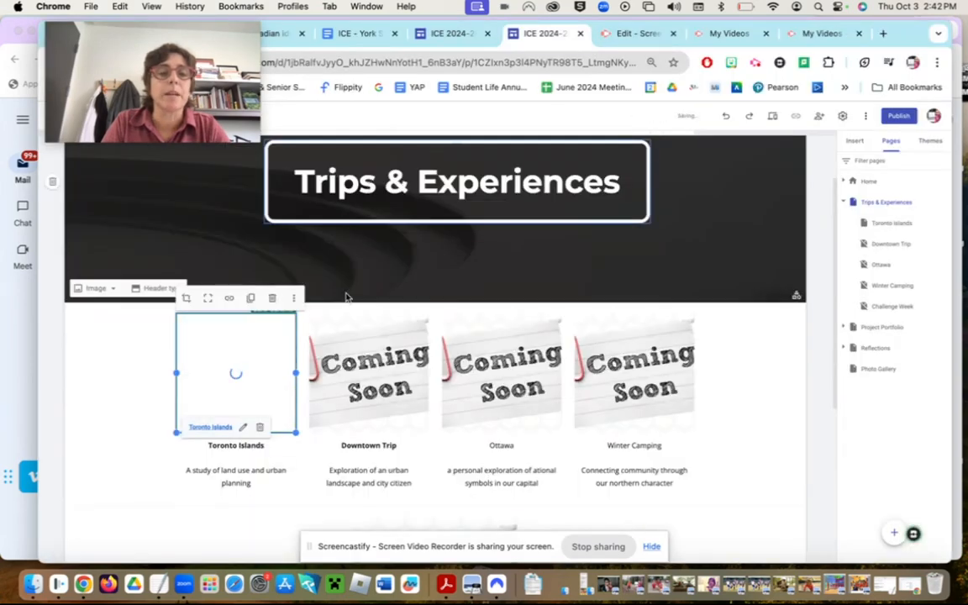
click(156, 402)
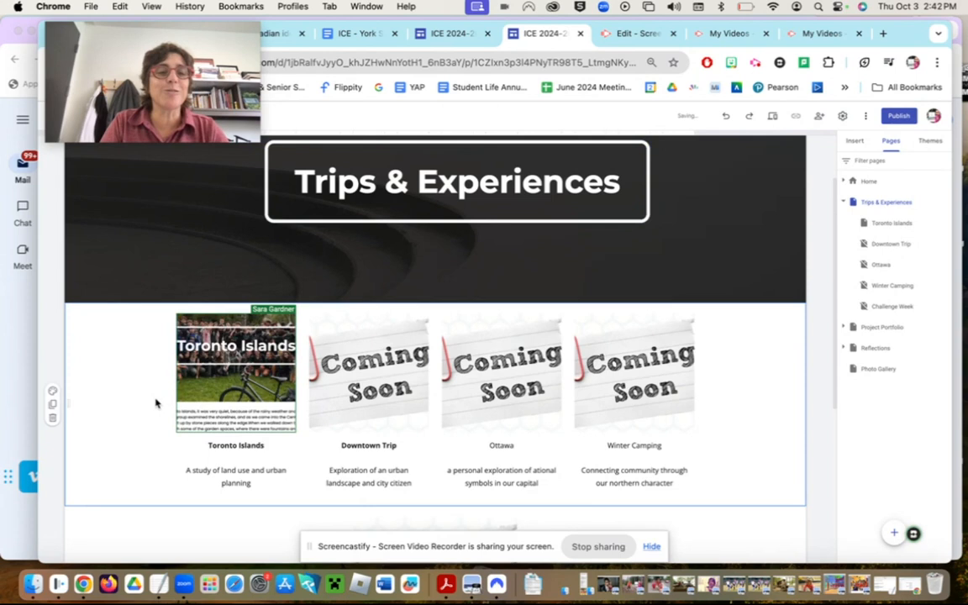
scroll(156, 404, up, 2)
scroll(156, 402, up, 1)
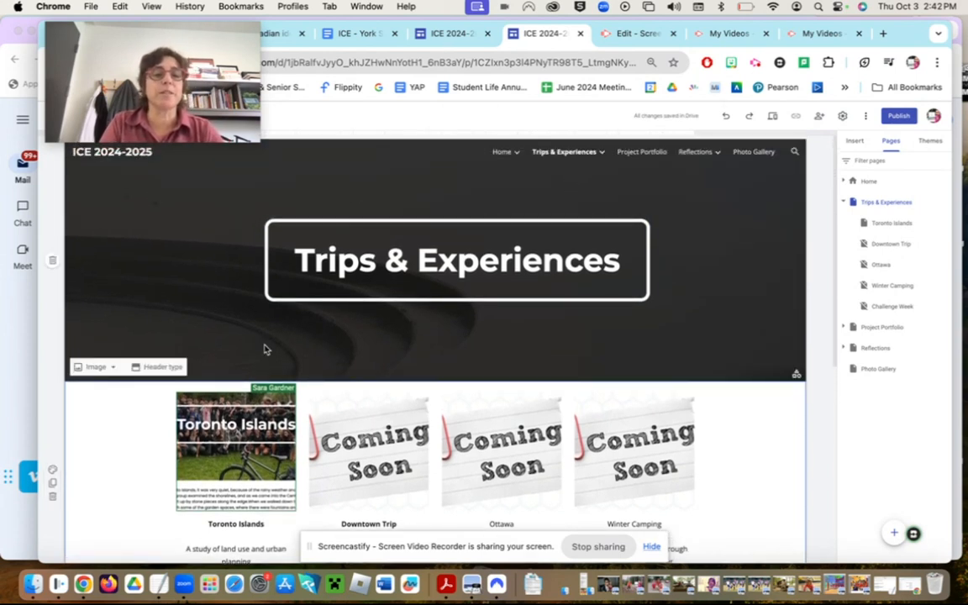
click(241, 470)
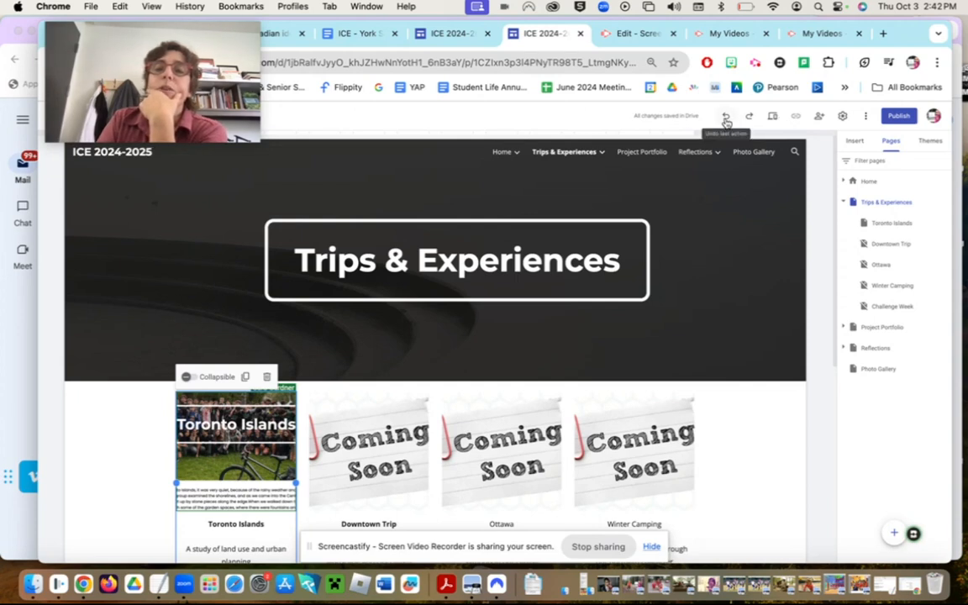
Step: Preview the site and confirm the Toronto Islands card opens its page, then exit preview
click(773, 117)
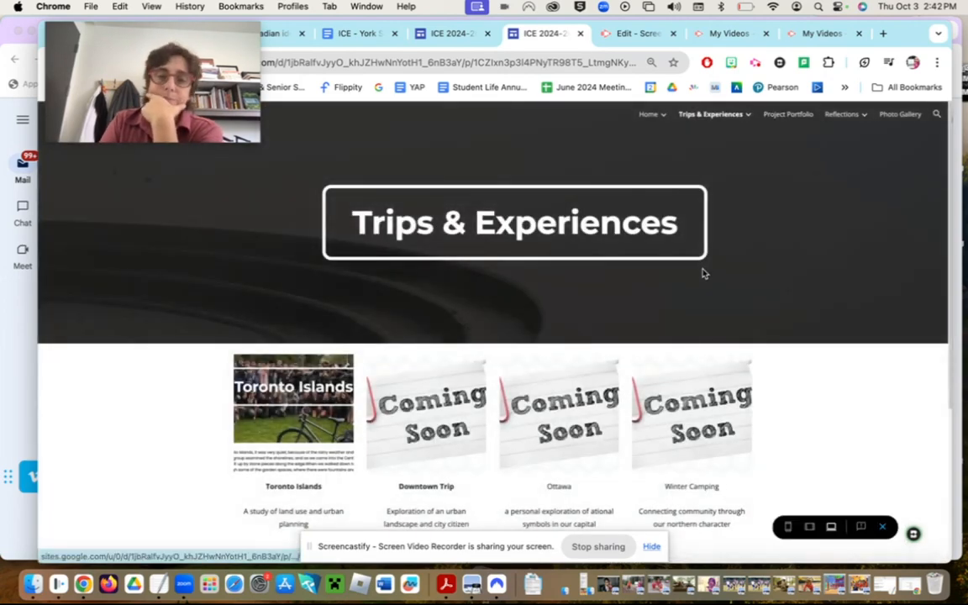
scroll(705, 273, down, 1)
scroll(704, 273, up, 1)
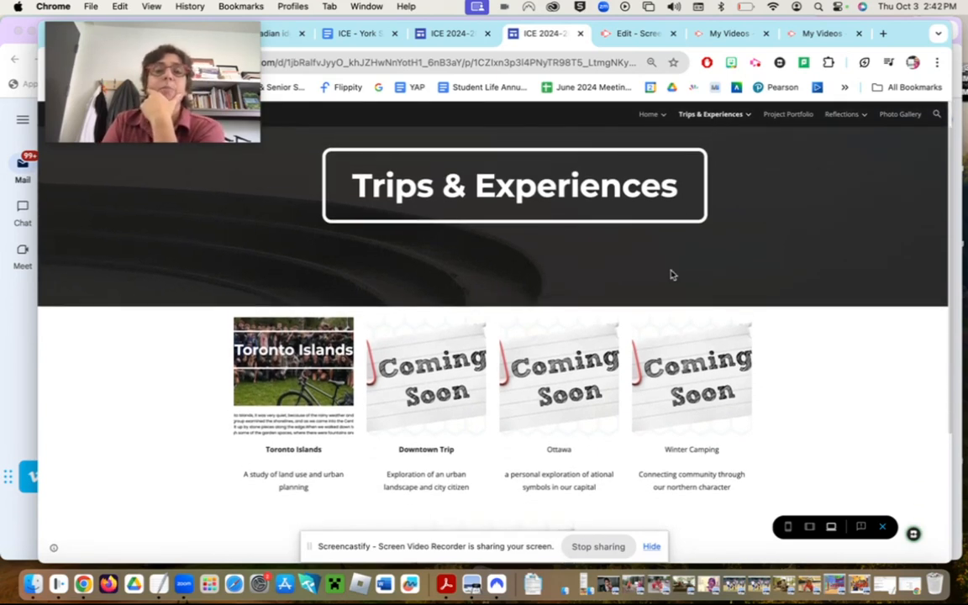
click(297, 372)
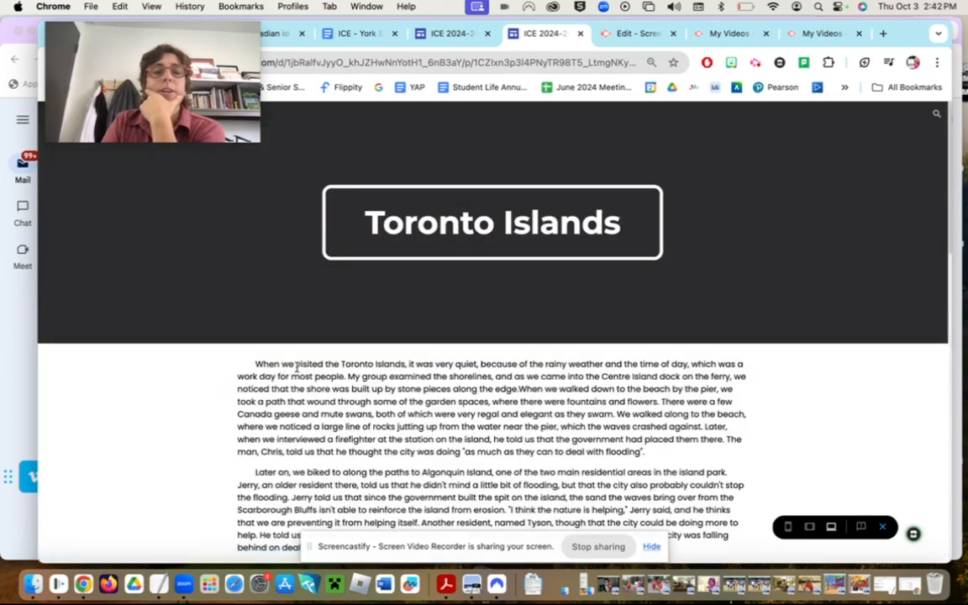
scroll(445, 359, down, 5)
scroll(504, 363, up, 5)
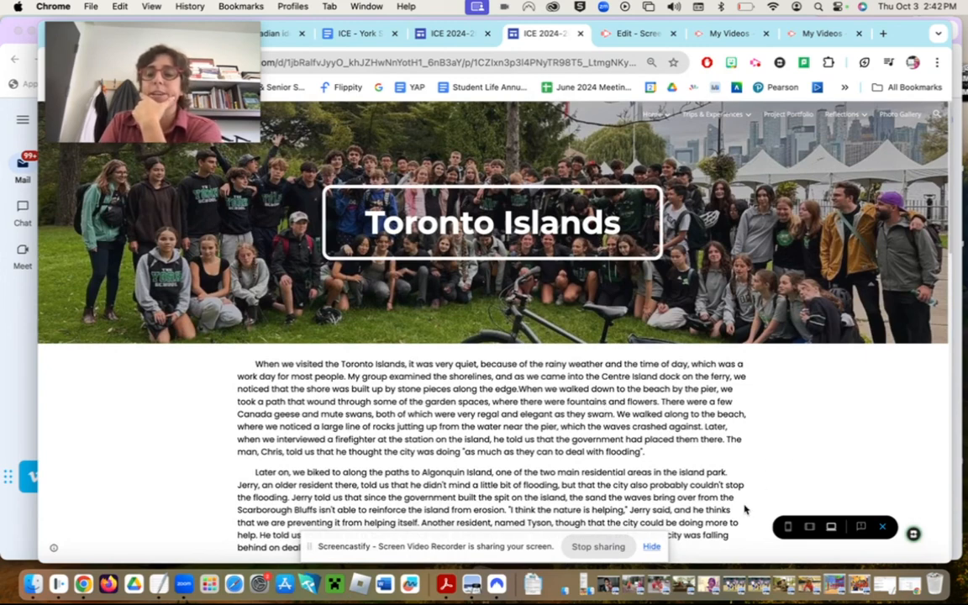
click(884, 527)
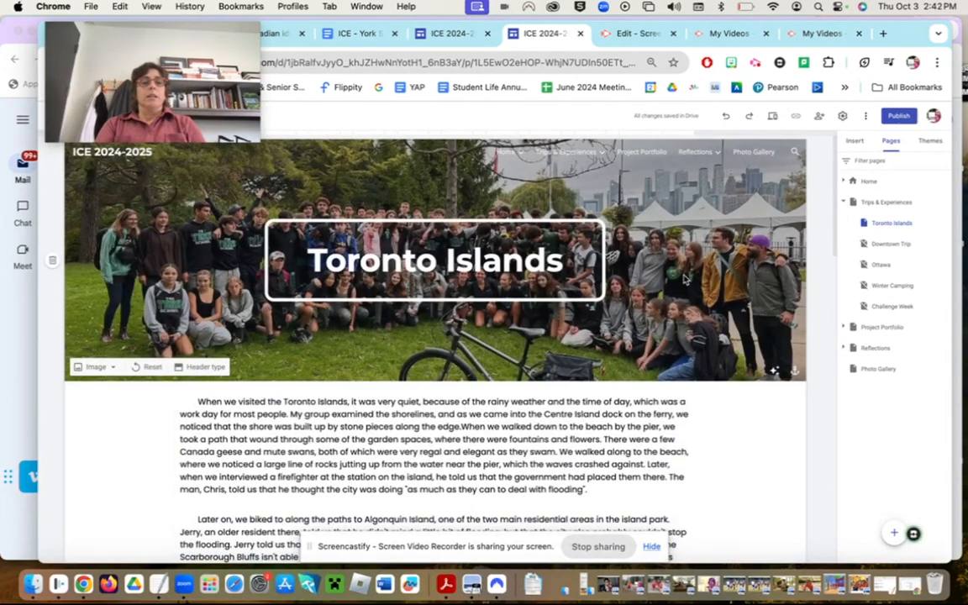
Step: On the Trips & Experiences page, bring up the header's Image replacement options
scroll(687, 279, down, 1)
scroll(687, 279, up, 1)
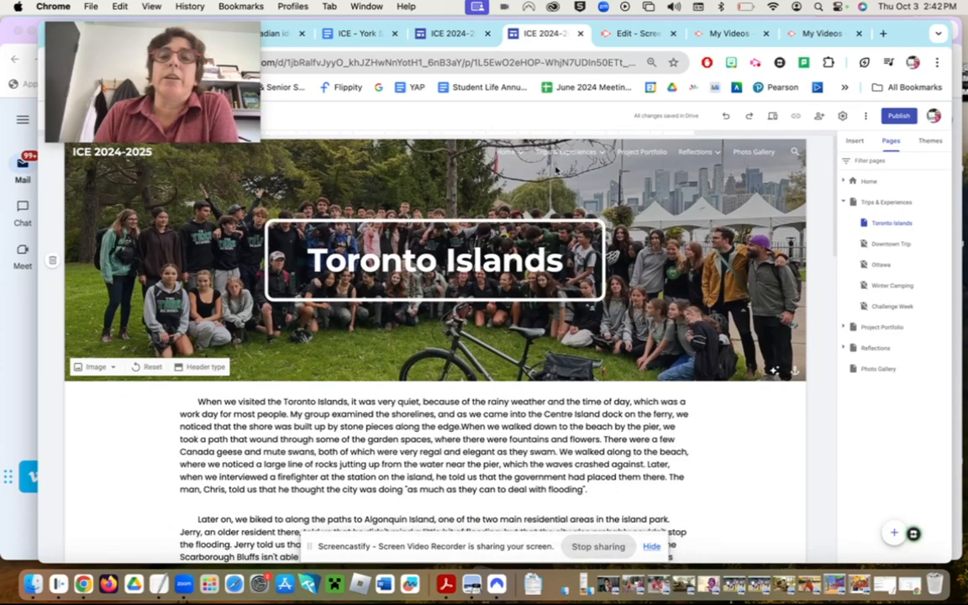
click(562, 152)
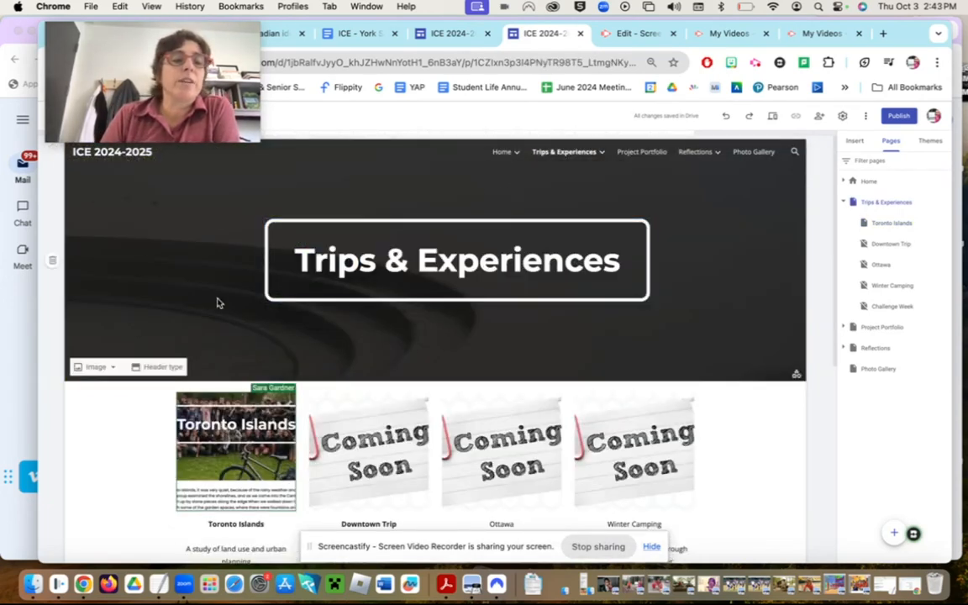
click(108, 369)
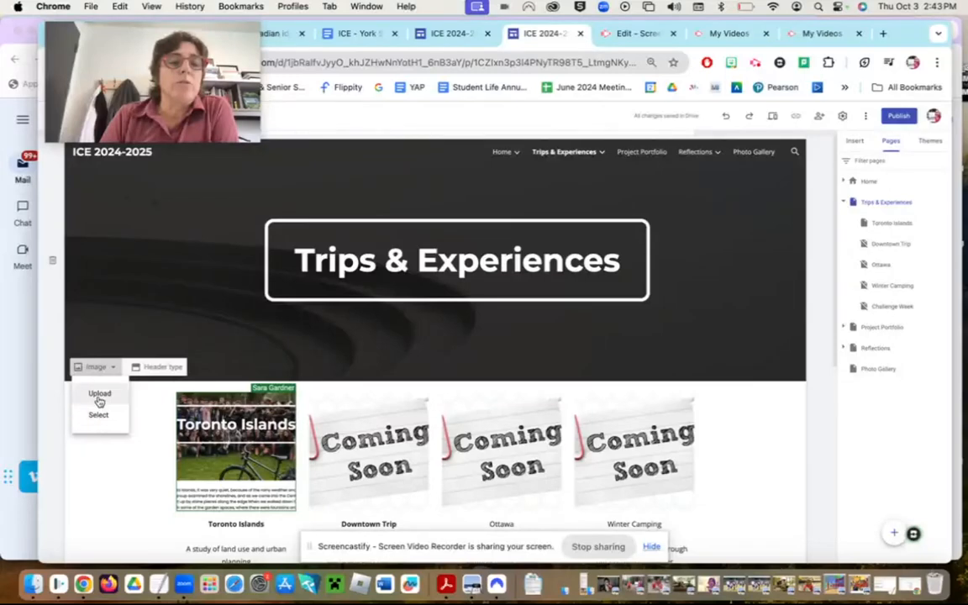
Step: Upload IMG_3441.JPG from Downloads as the Trips & Experiences header image
click(100, 398)
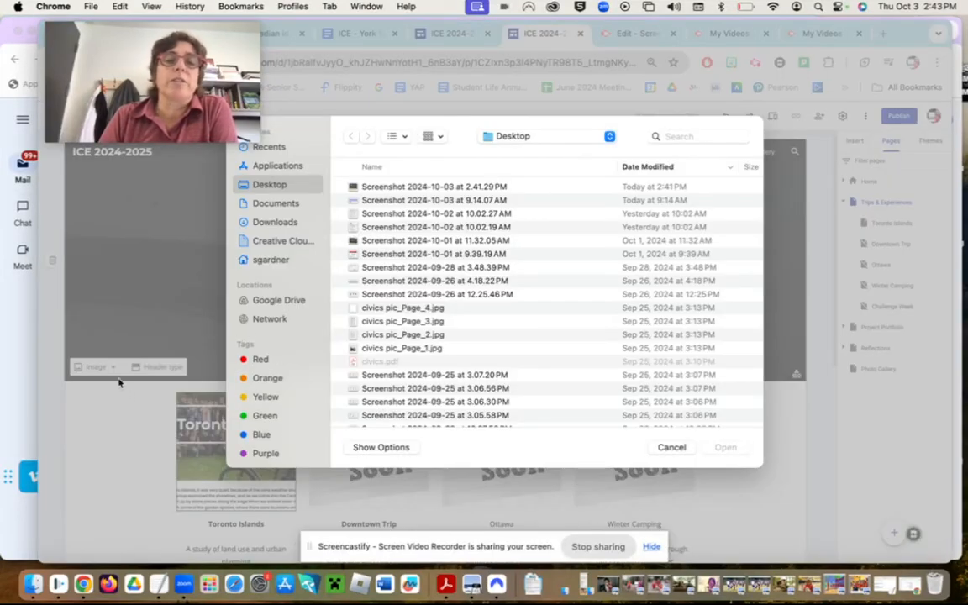
click(280, 223)
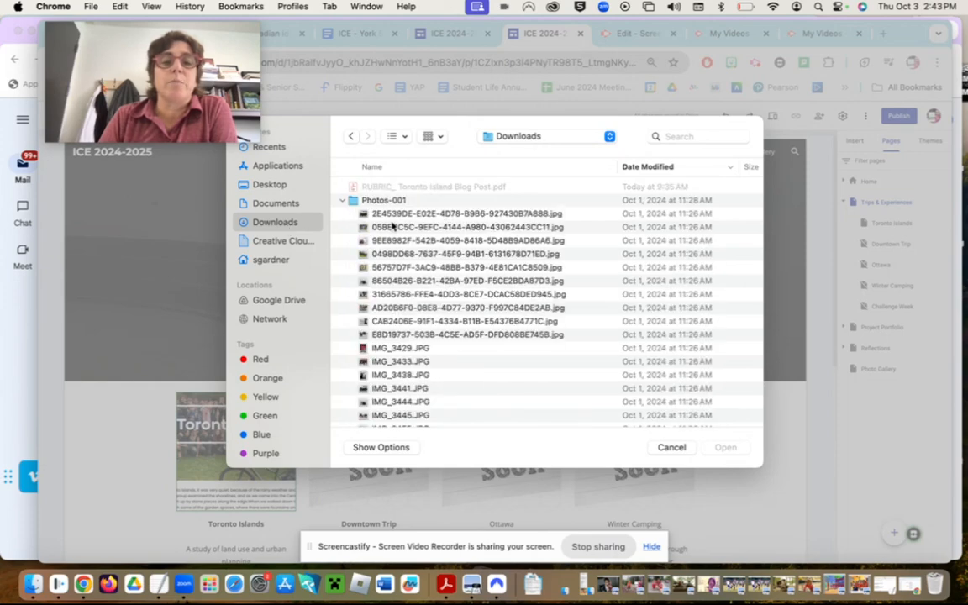
scroll(405, 345, down, 3)
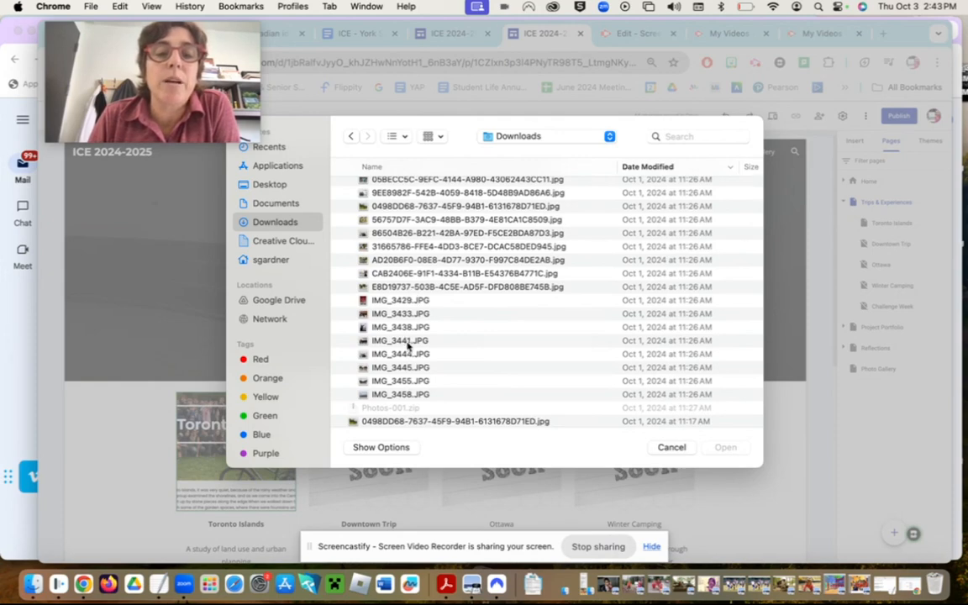
double_click(408, 344)
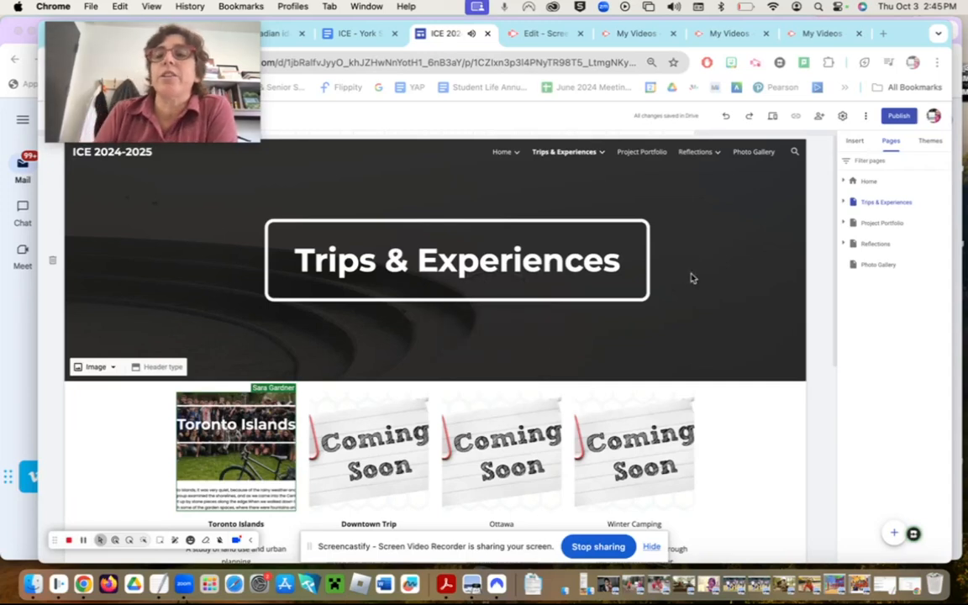
Step: Try the Aristotle theme, then the Diplomat theme in navy blue
click(856, 142)
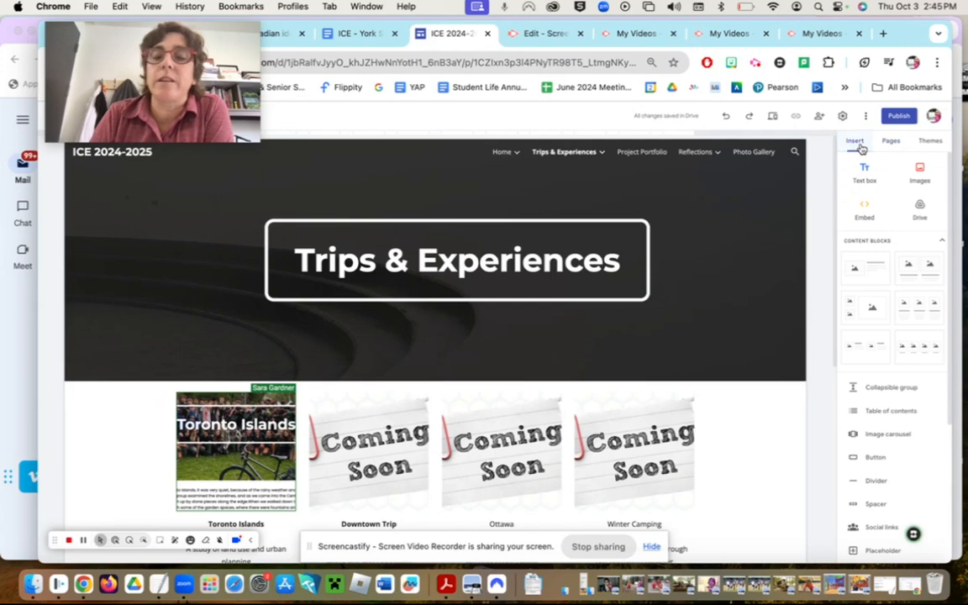
click(891, 143)
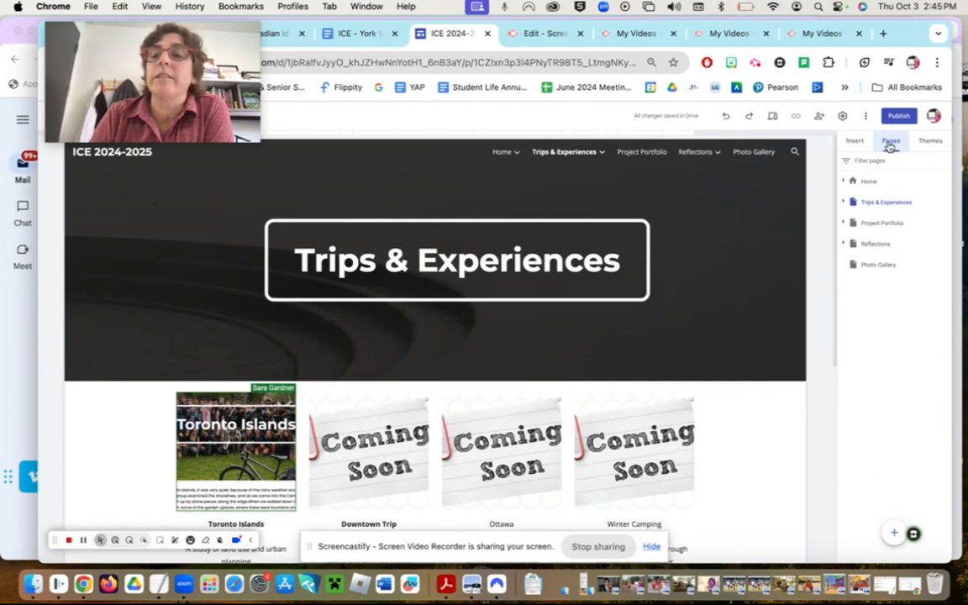
scroll(674, 345, down, 5)
scroll(674, 345, up, 4)
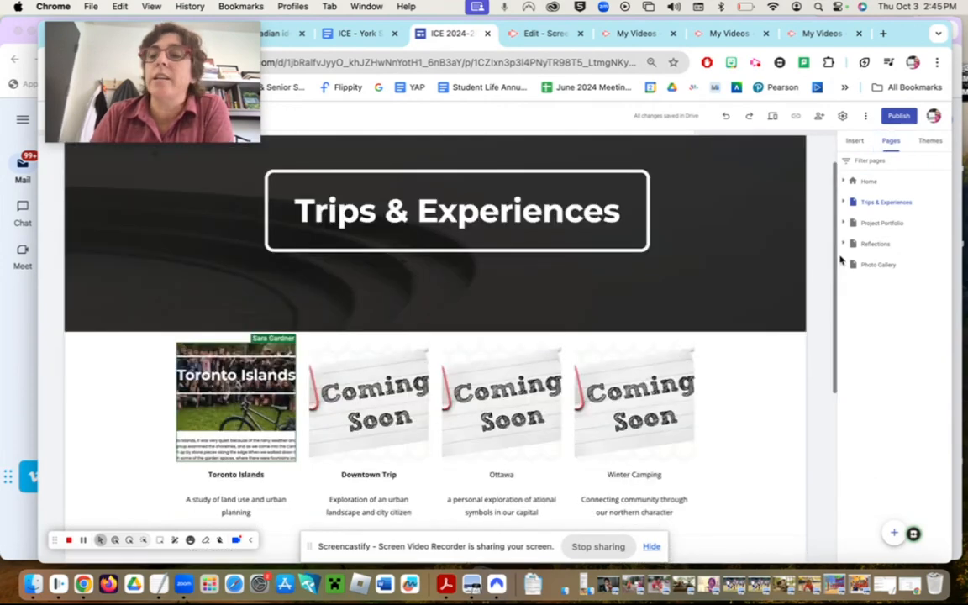
click(929, 142)
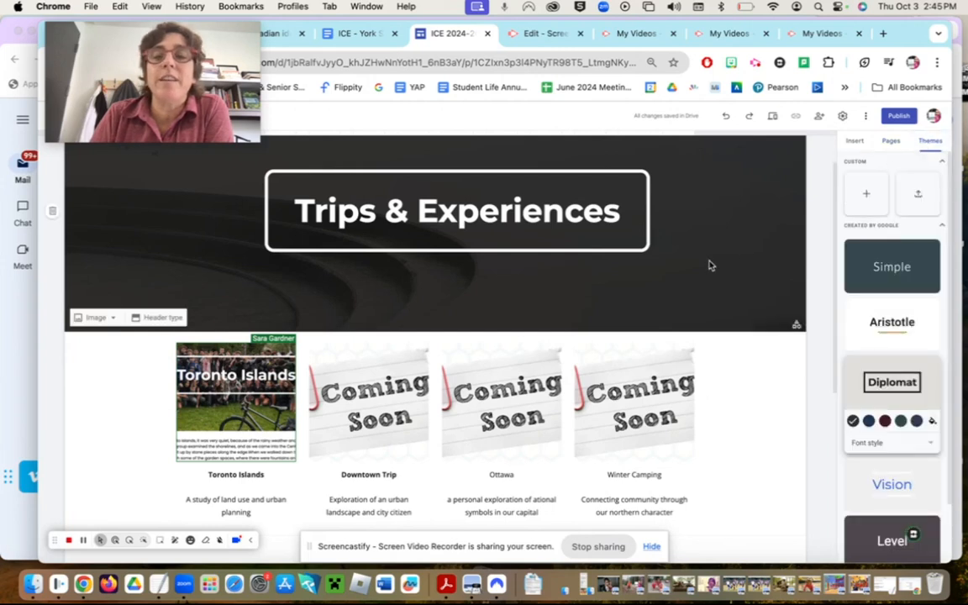
scroll(689, 279, up, 1)
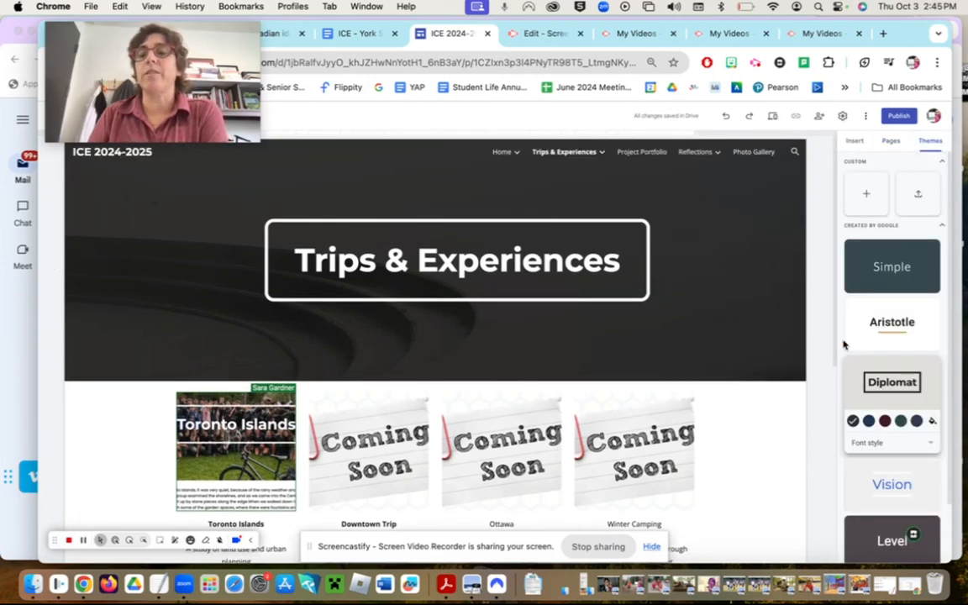
click(909, 328)
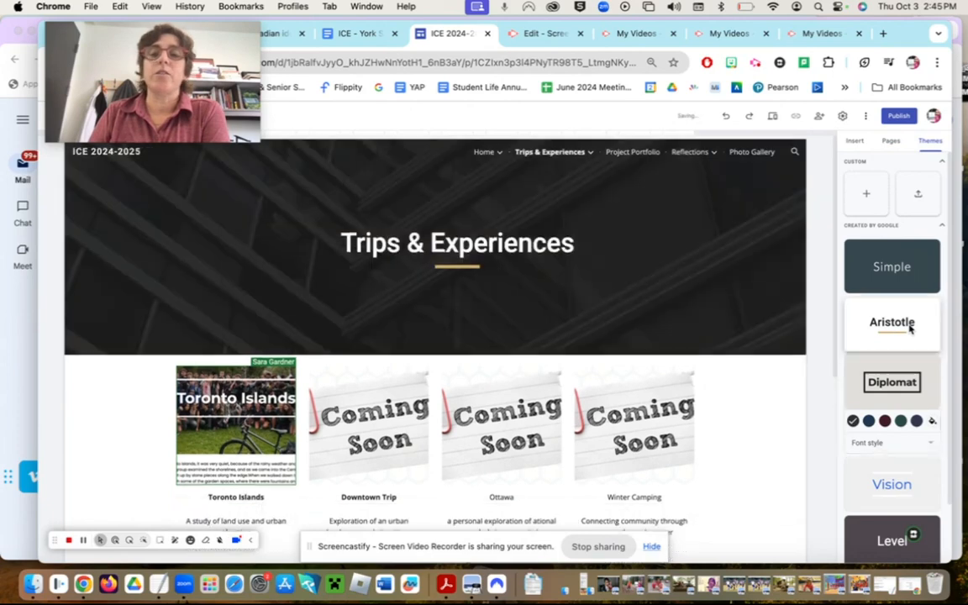
click(892, 428)
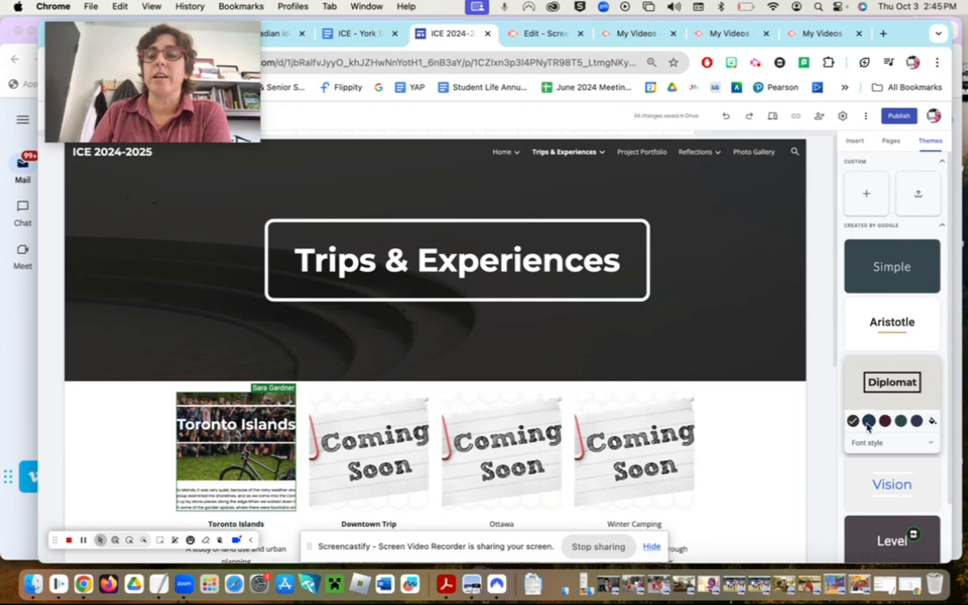
click(869, 422)
Step: Apply the Impression theme to the site and move to the Photo Gallery page
scroll(891, 454, down, 2)
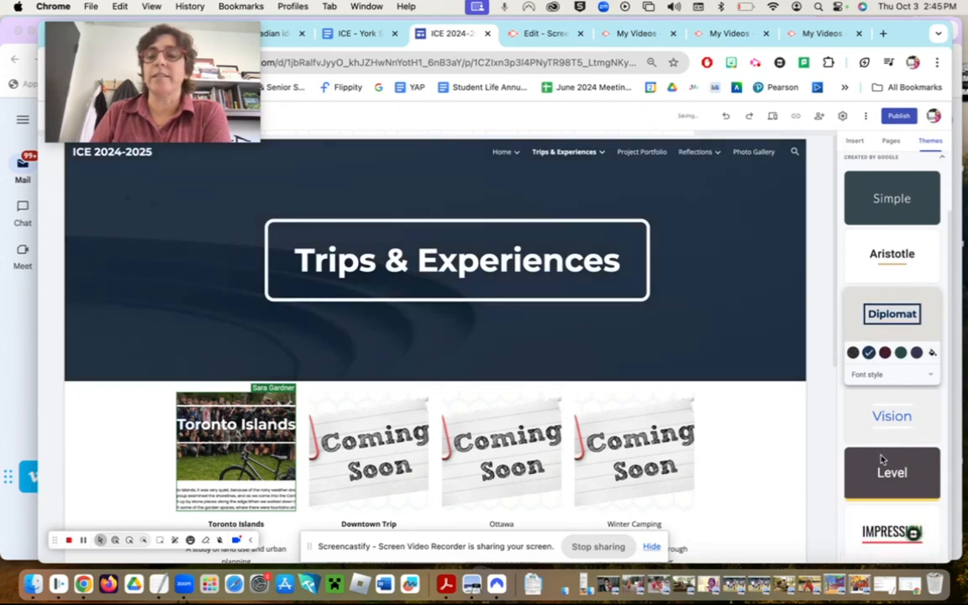
click(886, 531)
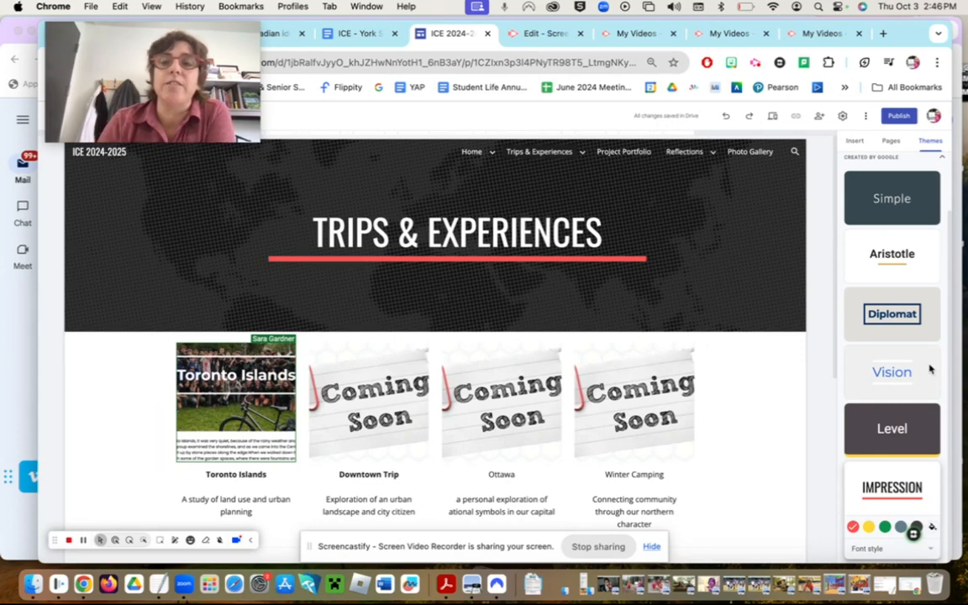
mouse_move(483, 153)
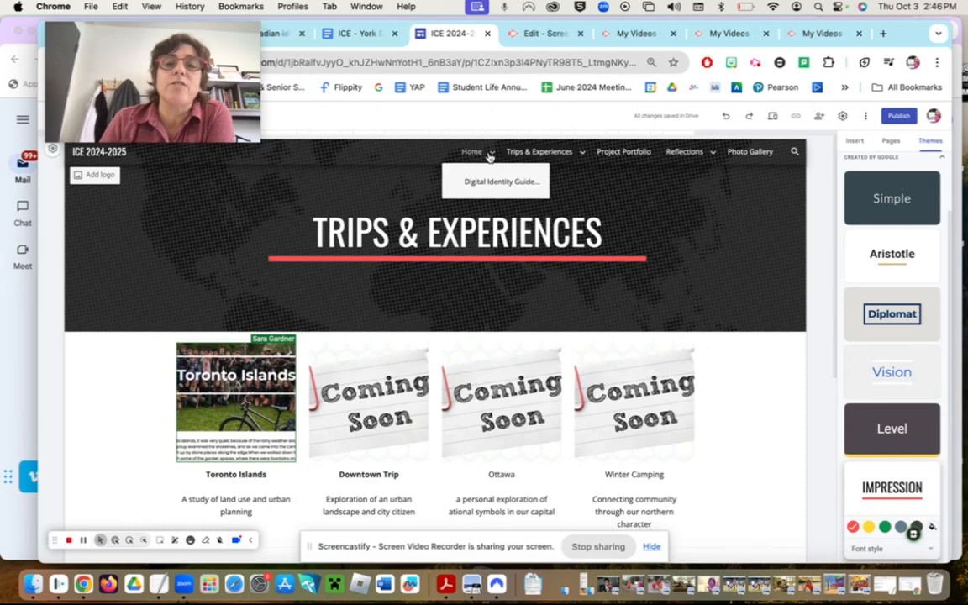
click(743, 152)
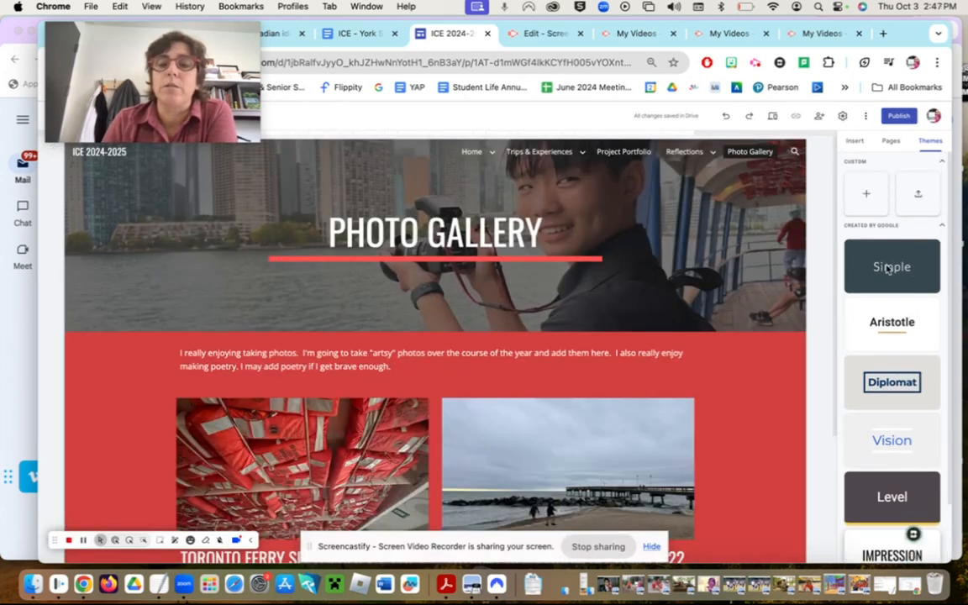
Step: Apply the Simple theme with its black colour and review the darkened Photo Gallery page
click(889, 267)
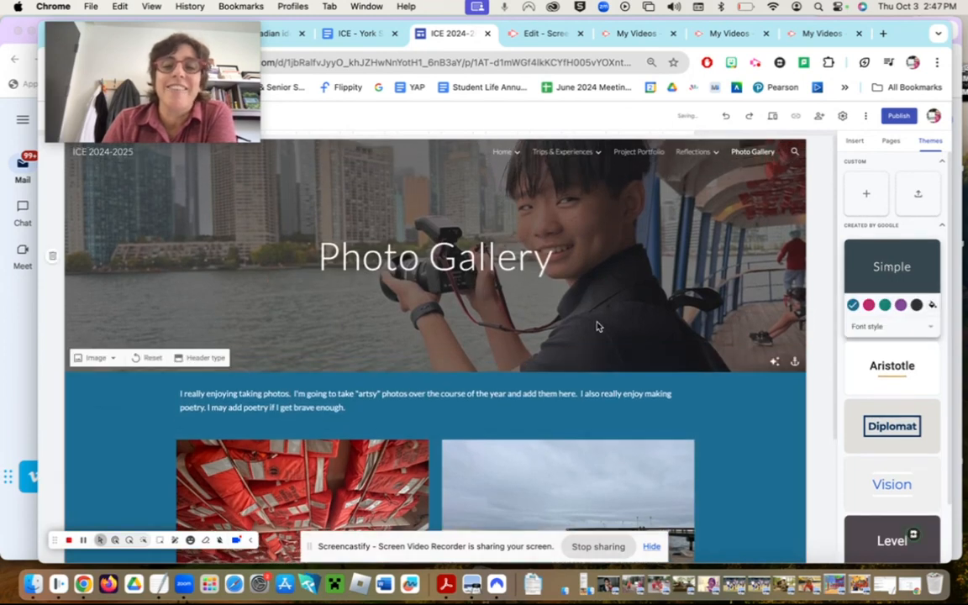
click(916, 305)
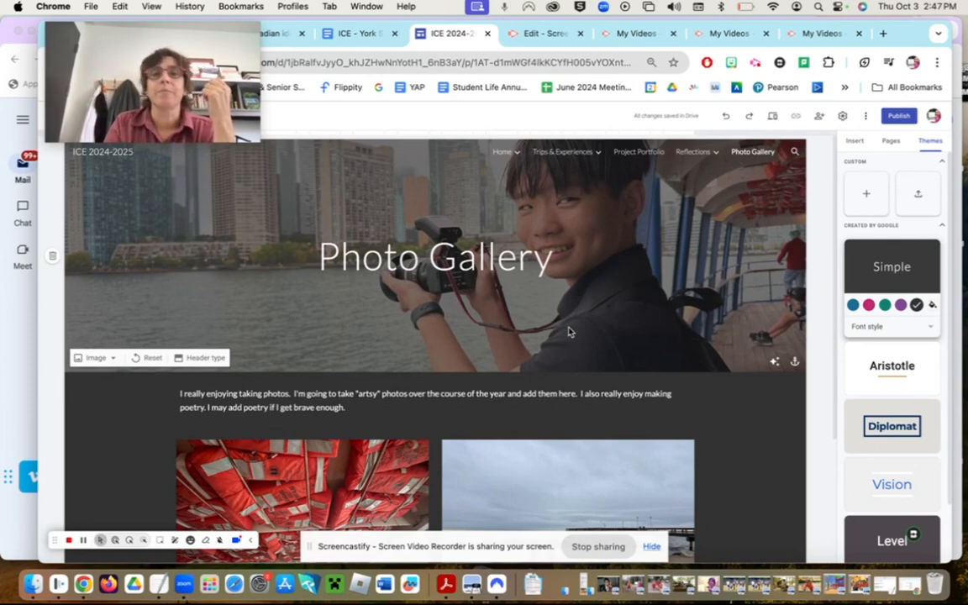
scroll(568, 331, down, 3)
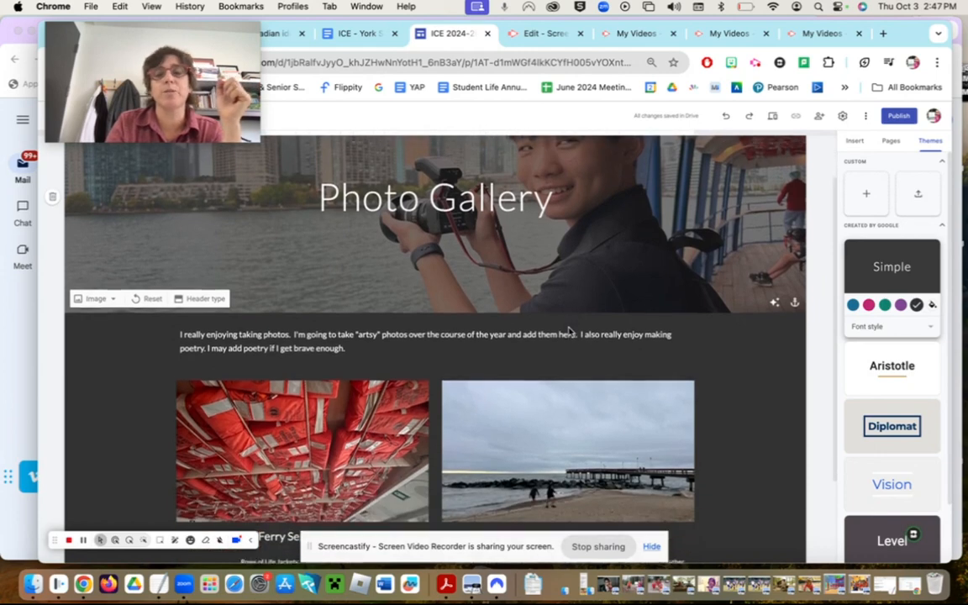
scroll(568, 332, down, 2)
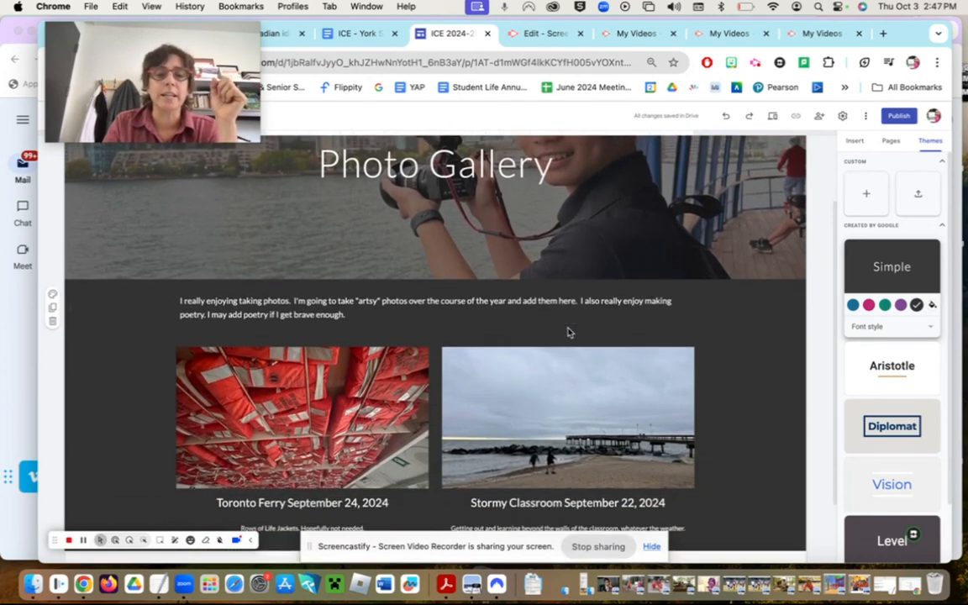
scroll(353, 393, down, 2)
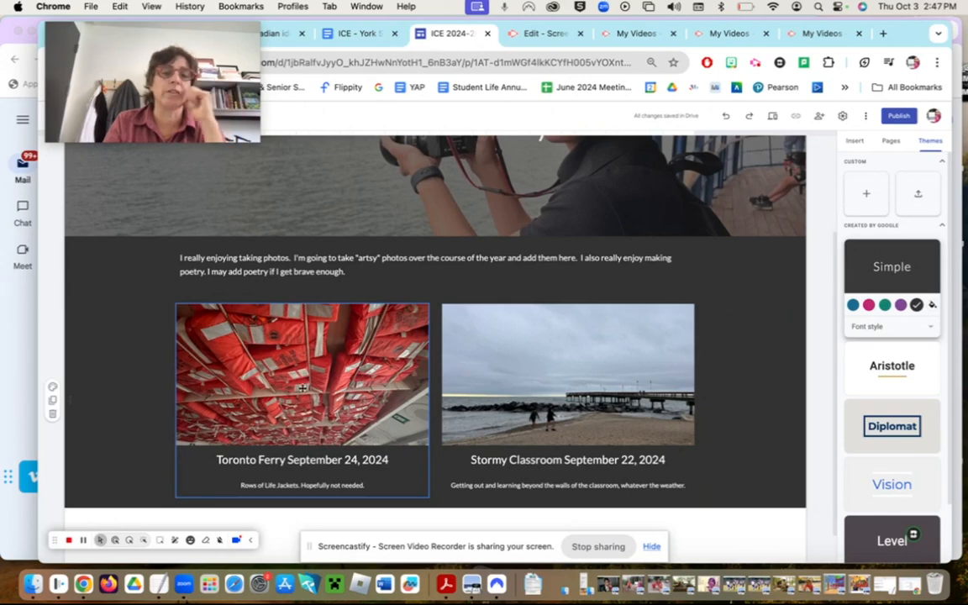
scroll(302, 387, down, 1)
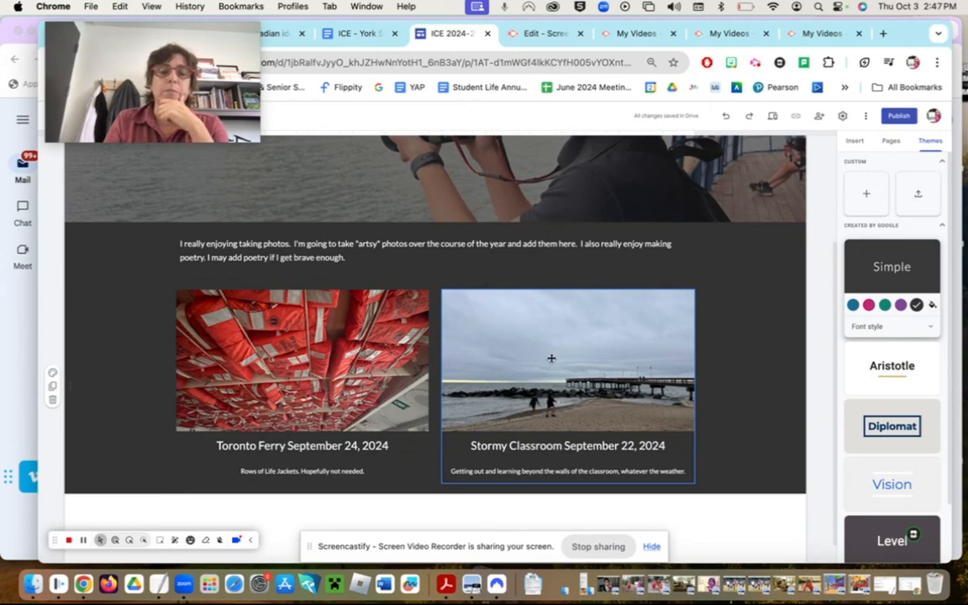
scroll(564, 371, up, 2)
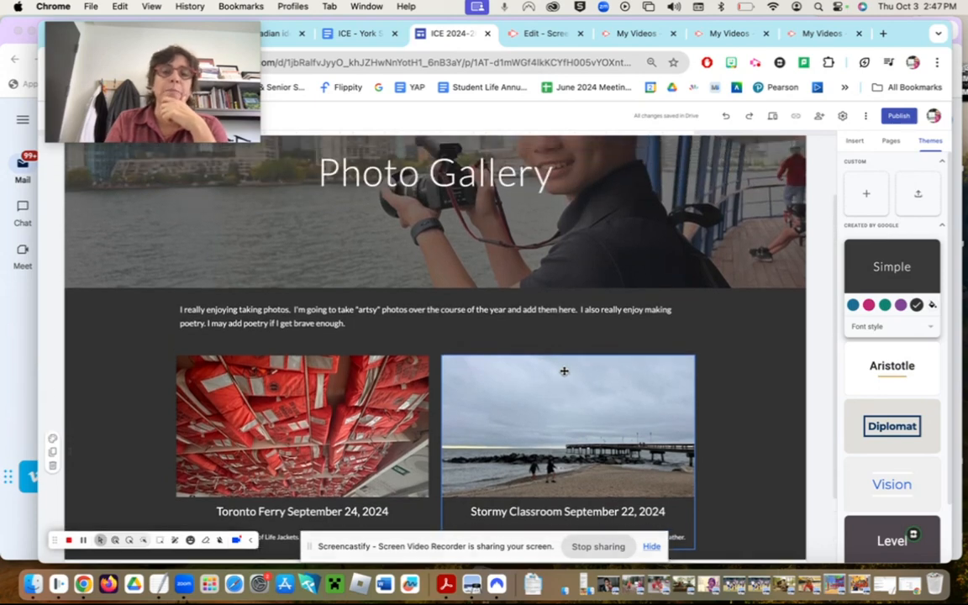
scroll(564, 371, down, 2)
scroll(564, 371, up, 3)
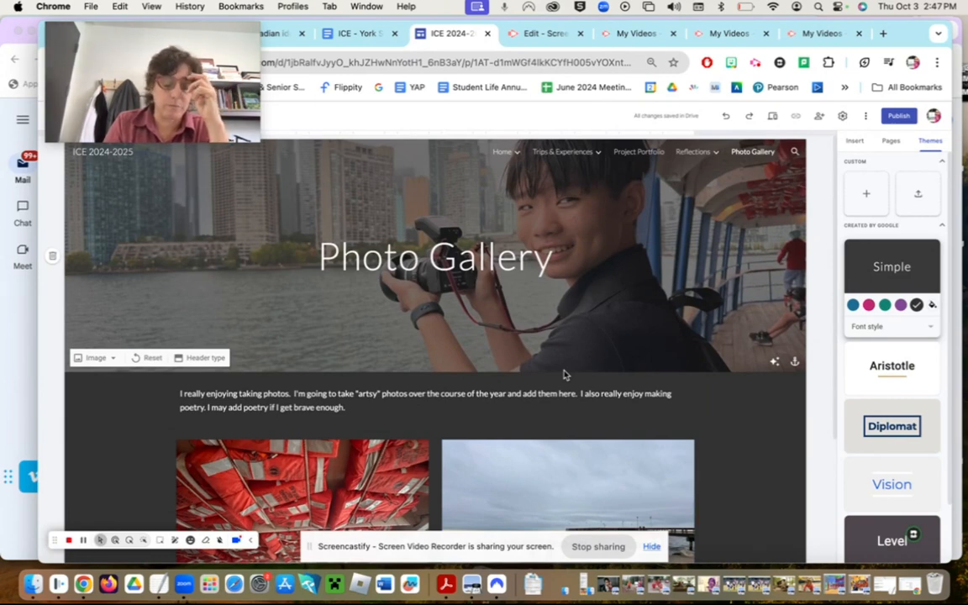
scroll(564, 375, down, 1)
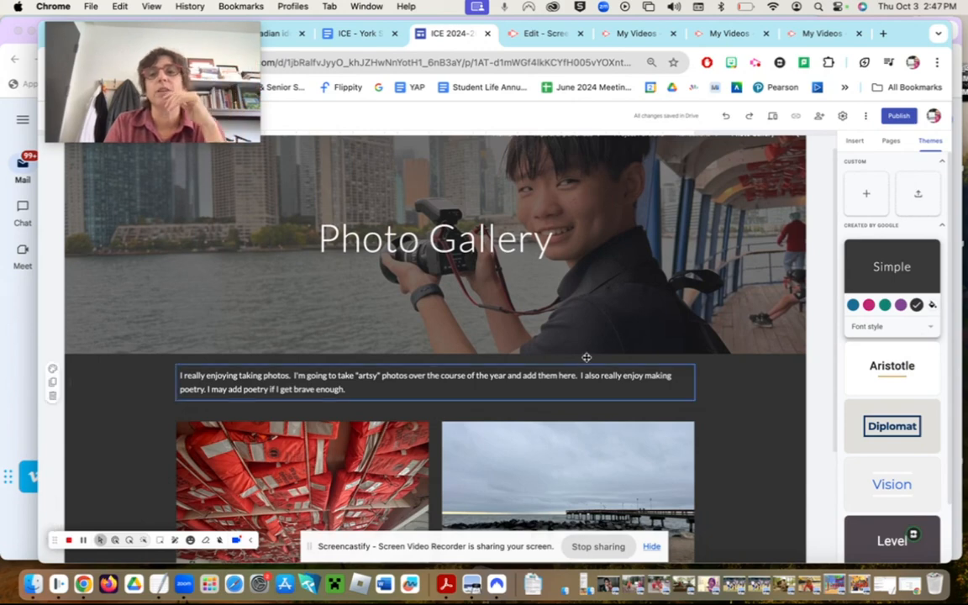
scroll(639, 266, up, 1)
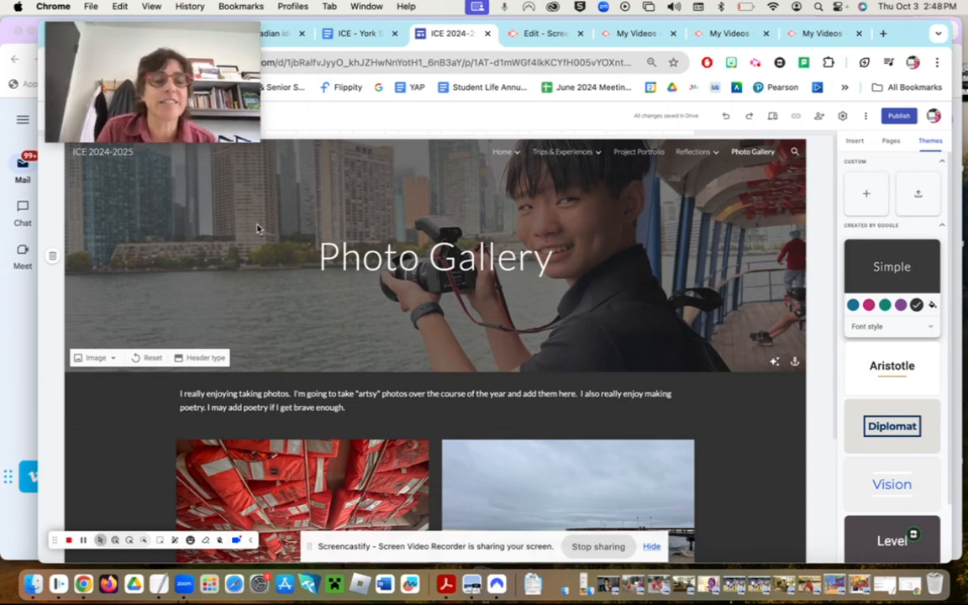
mouse_move(130, 89)
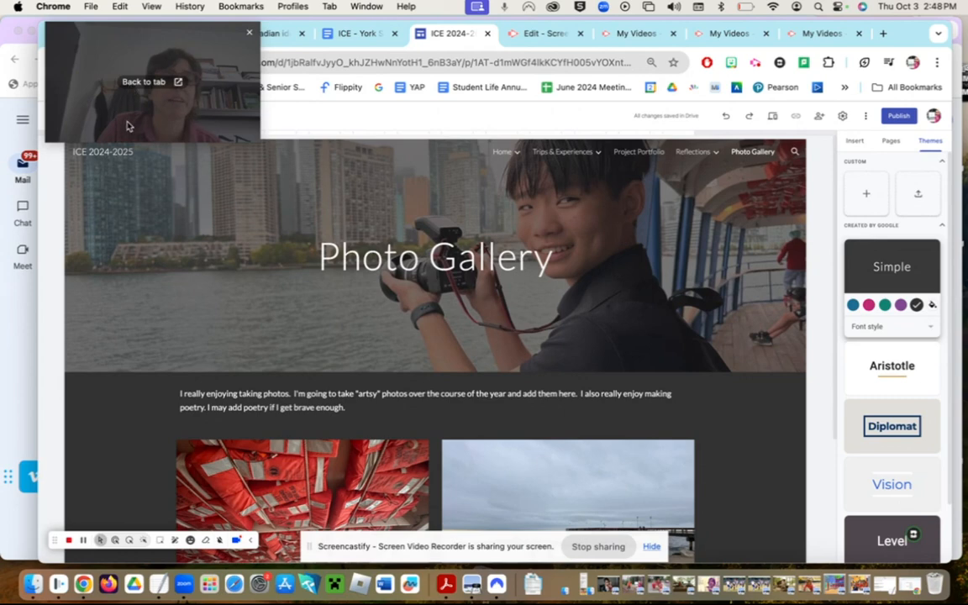